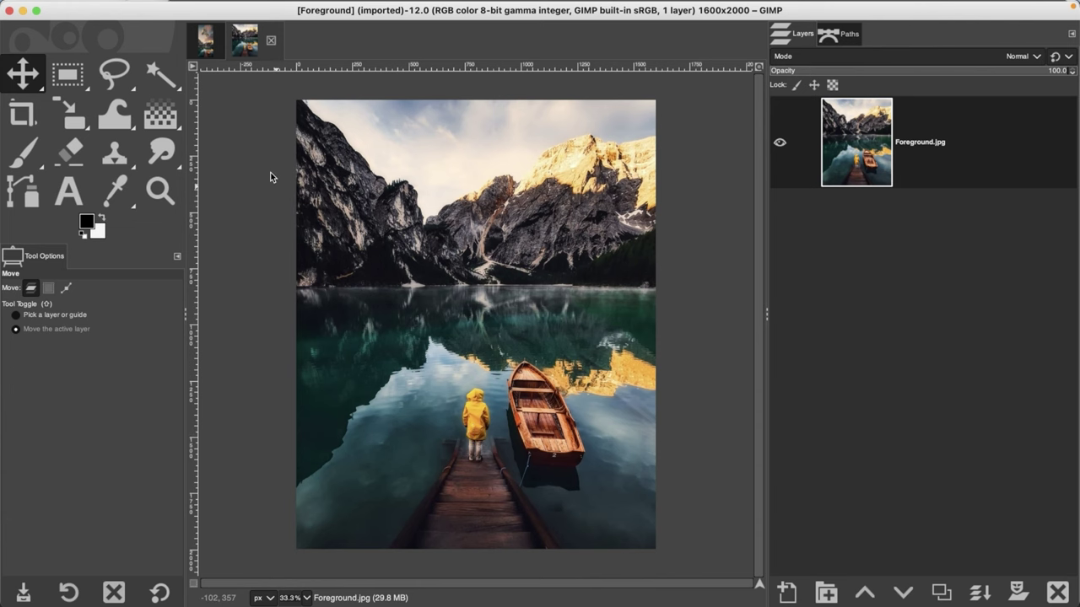
Bring Clouds.jpg and Giraffe.jpg from Finder into the Foreground image as new layers
click(244, 39)
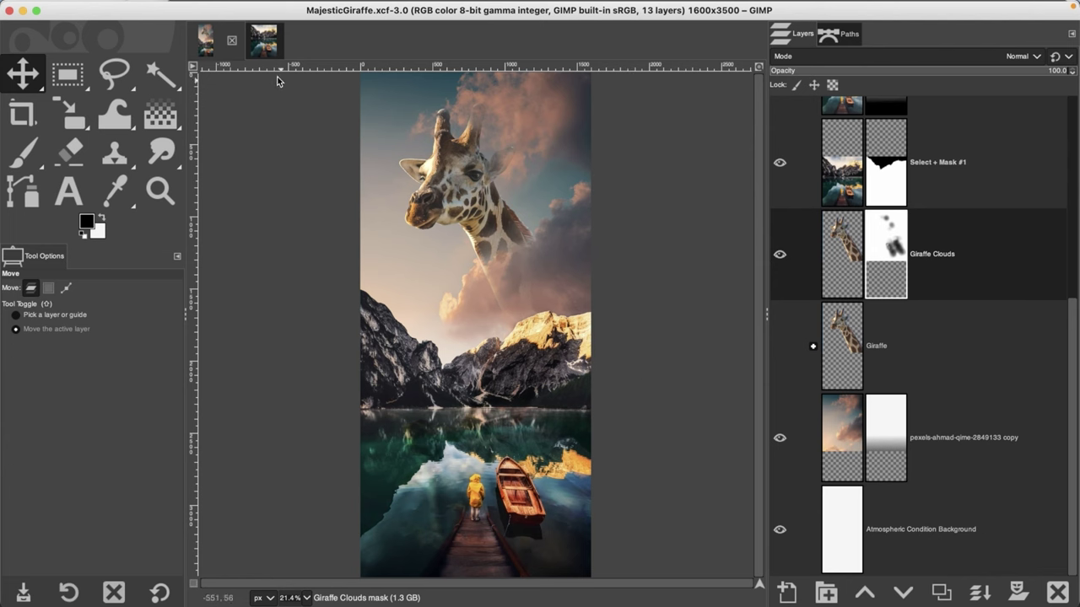
click(264, 42)
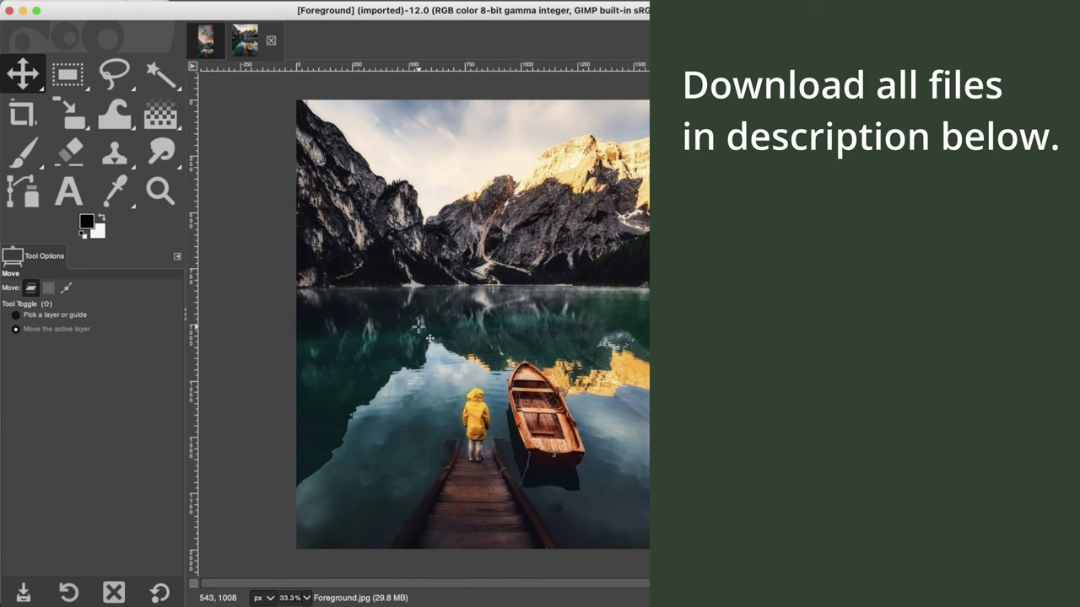
mouse_move(84, 588)
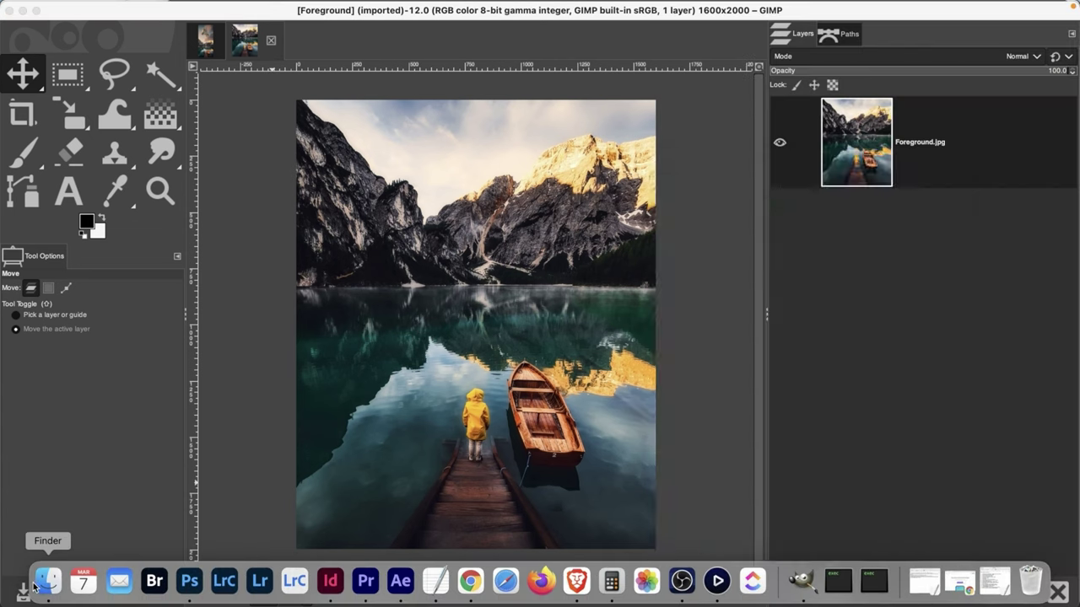
click(34, 588)
click(687, 388)
drag(776, 411, 167, 390)
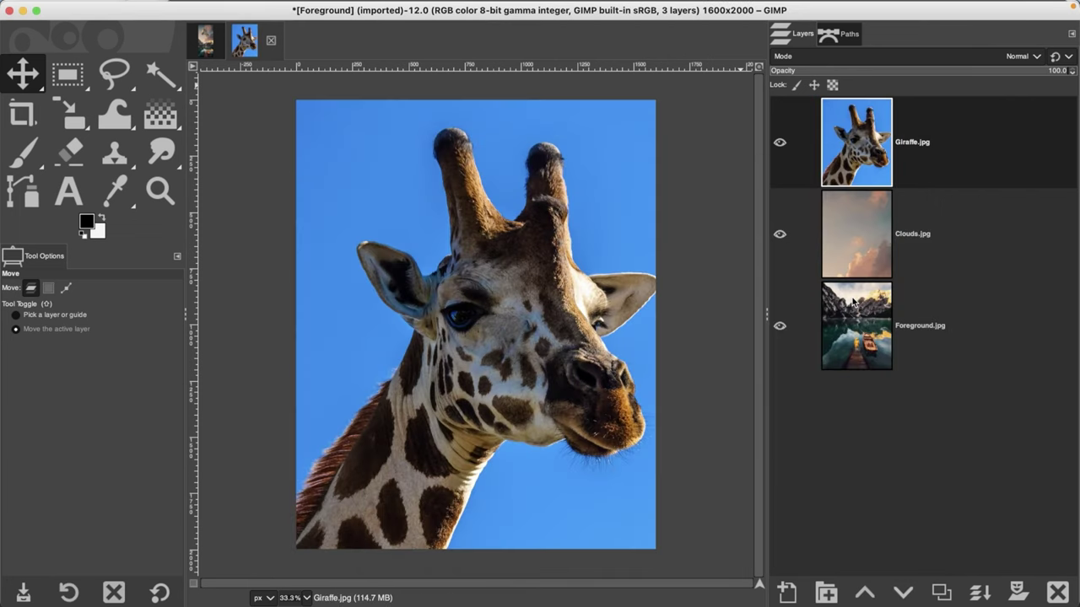
Hide the Giraffe.jpg and Clouds.jpg layers and make the Foreground.jpg layer active
click(779, 143)
click(779, 234)
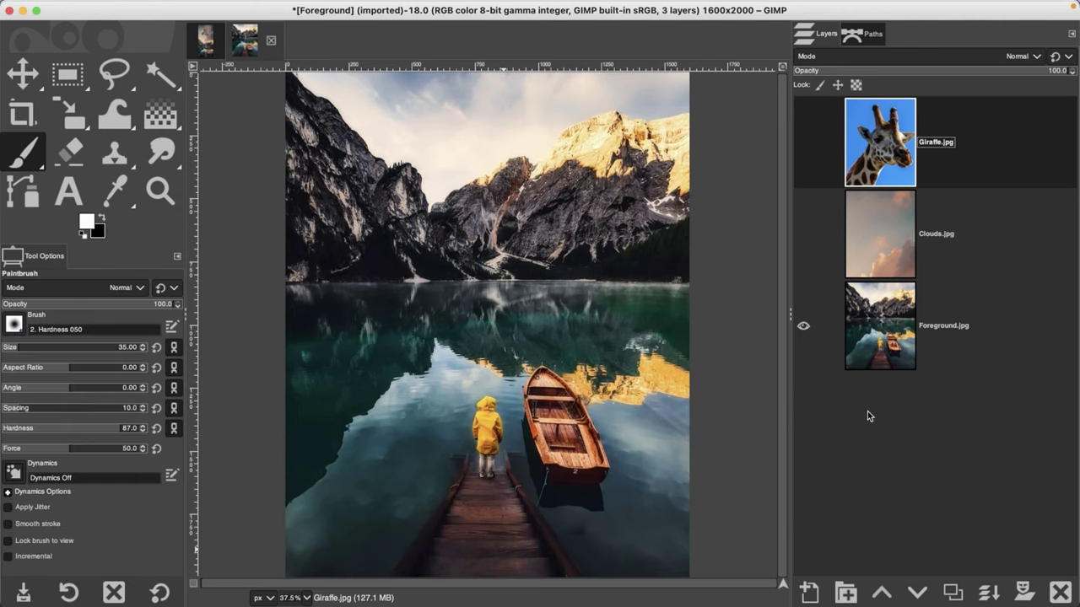
click(881, 339)
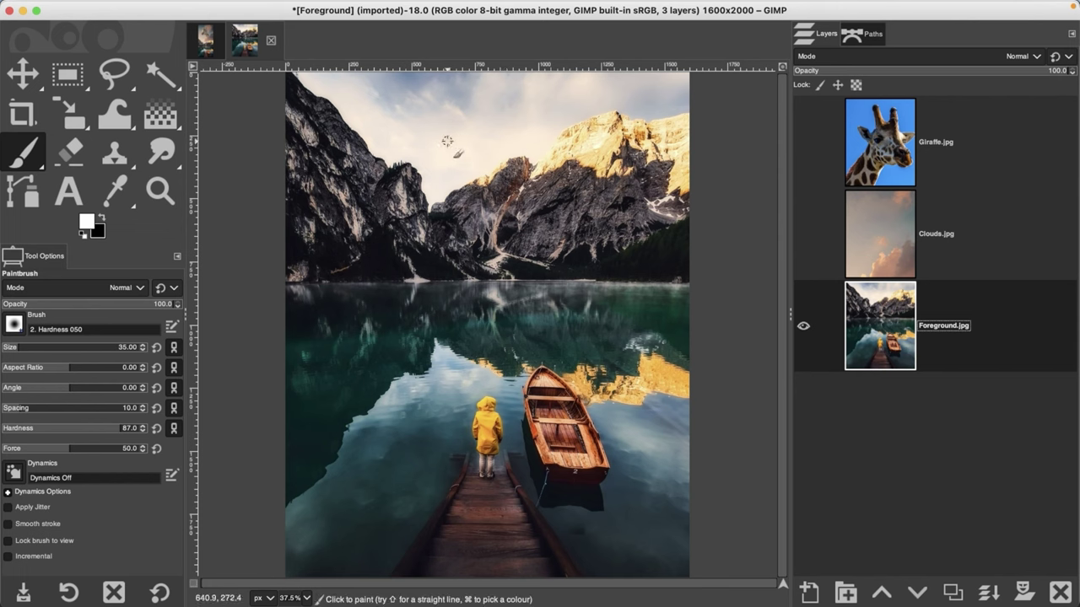
Select the whole sky above the mountains with Fuzzy Select, adding the remaining cloud areas to the selection
key(u)
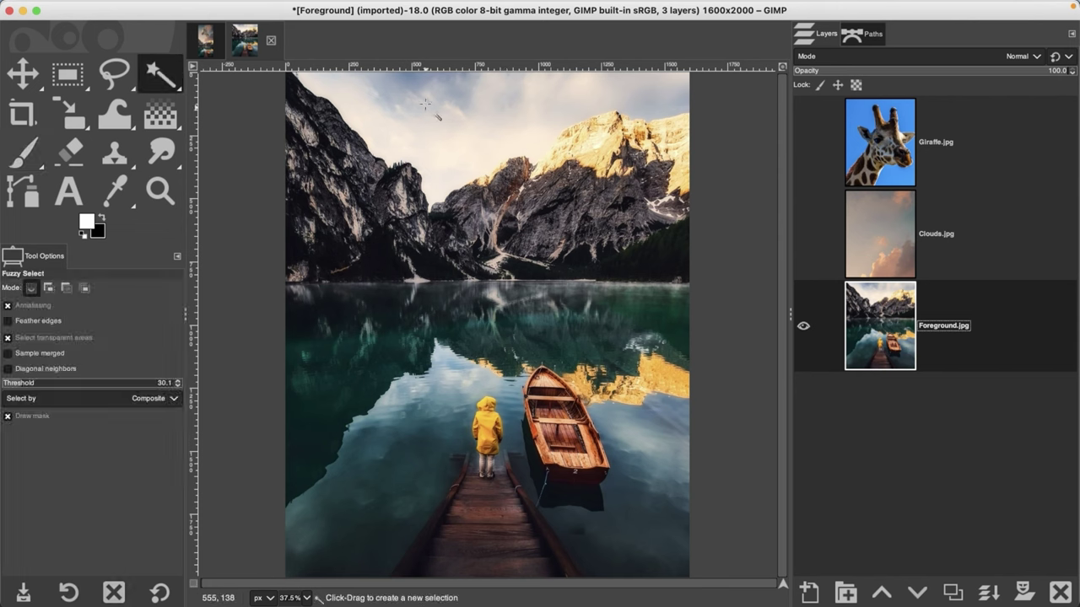
mouse_move(426, 103)
mouse_down()
mouse_move(431, 114)
mouse_move(426, 88)
mouse_up()
key(shift)
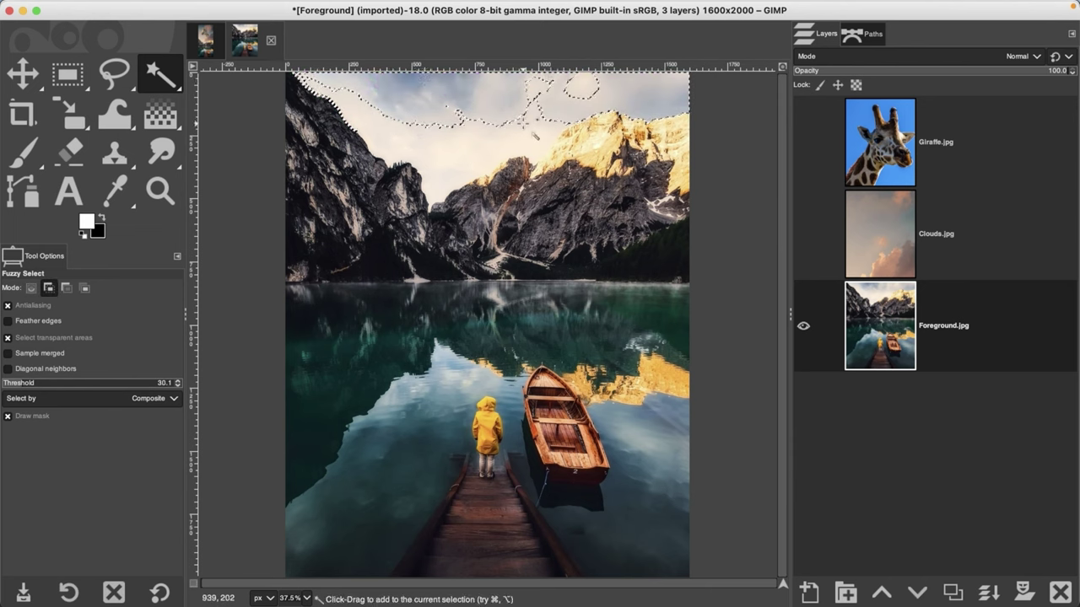
drag(561, 86, 448, 160)
Turn on Quick Mask for the sky selection and check its edge along the mountain ridge at 100% zoom
key(shift+q)
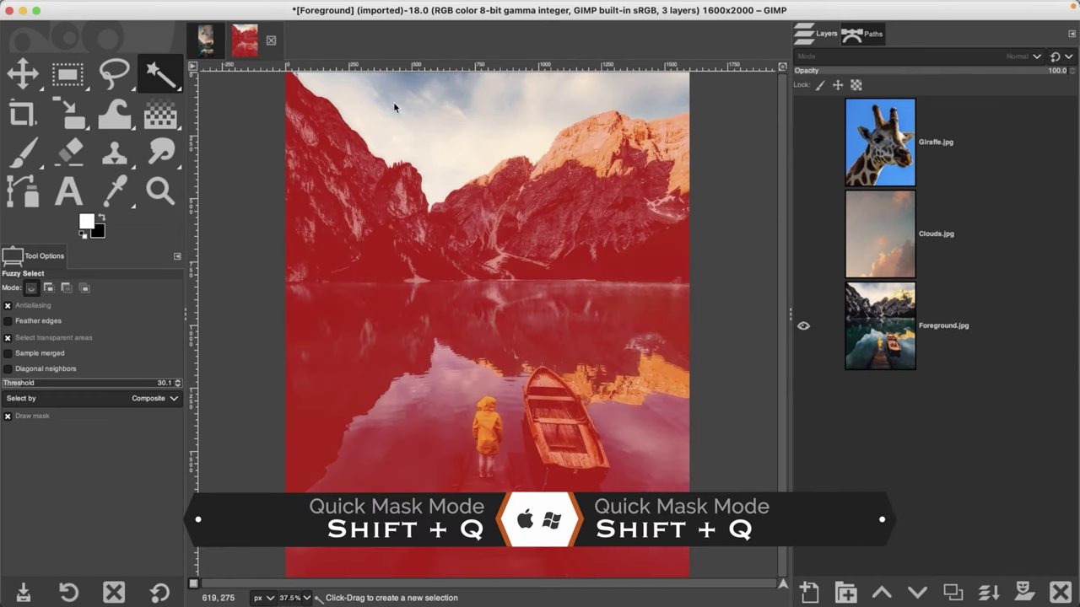
key(z)
click(333, 81)
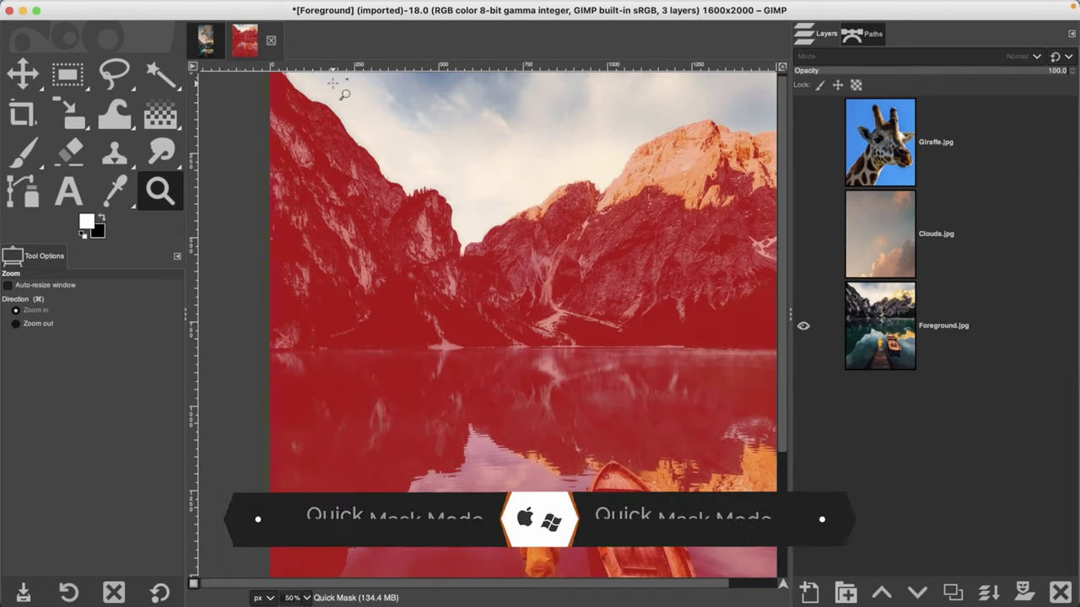
click(333, 82)
click(333, 82)
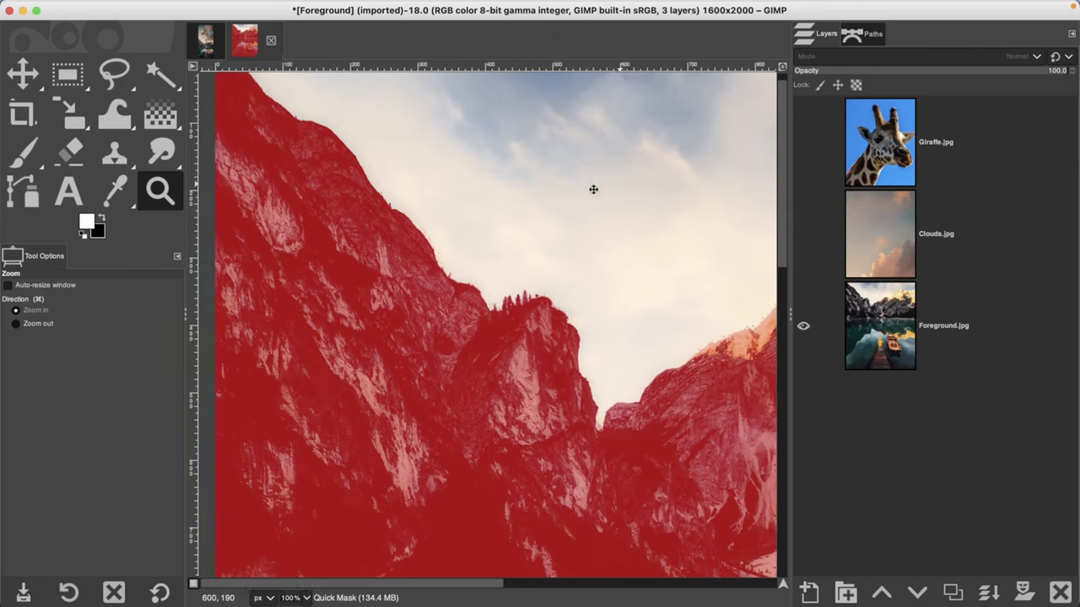
scroll(590, 188, right, 6)
scroll(590, 188, up, 1)
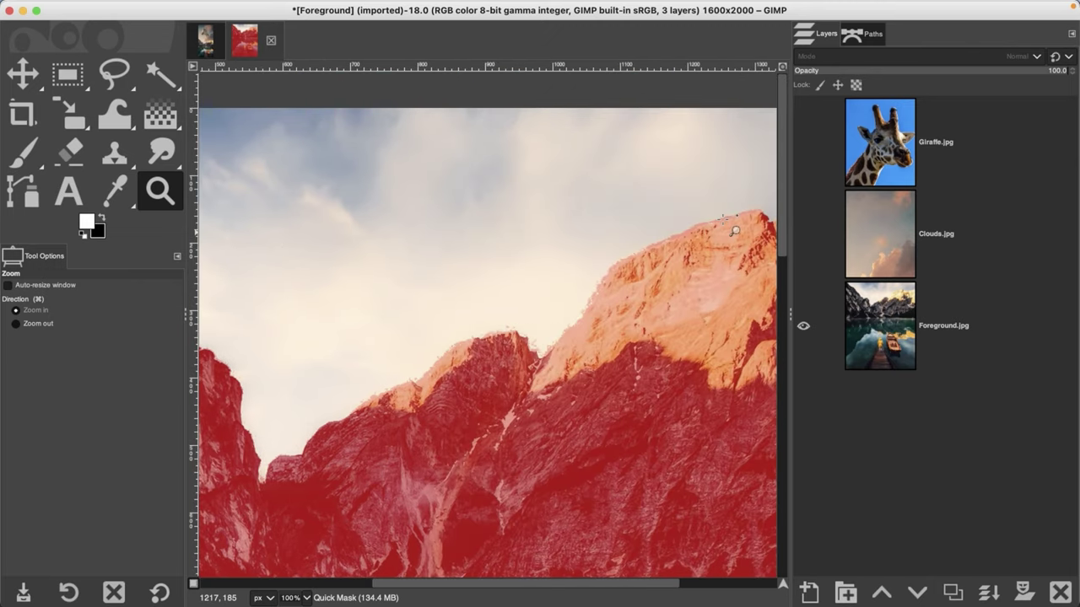
Clean up the sky selection along the left mountain's edge by painting white with the size 35 Paintbrush, and leave Quick Mask
key(p)
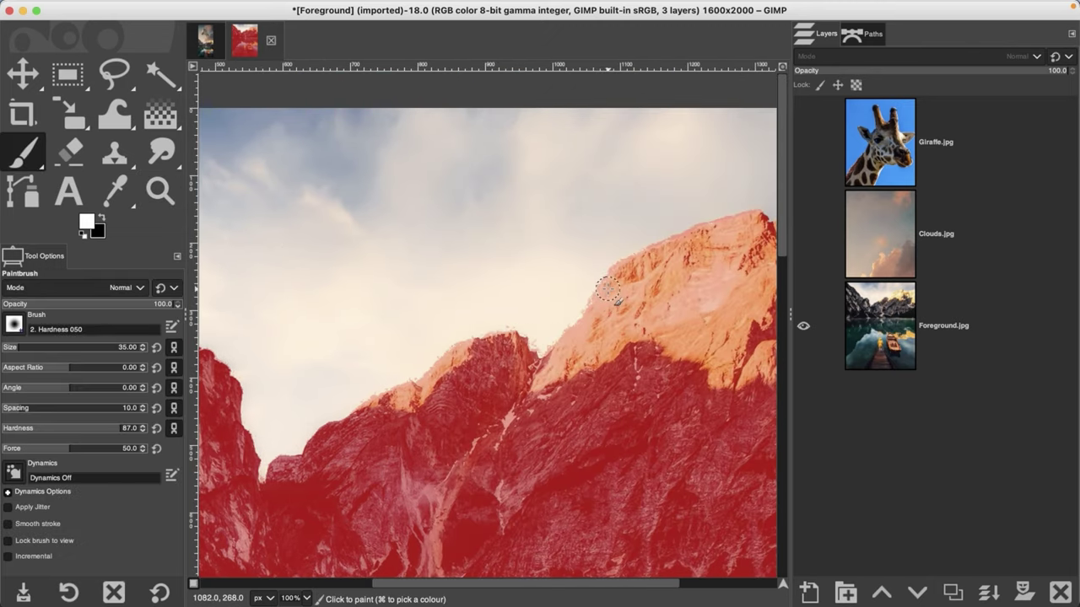
key(x)
key(x)
key(x)
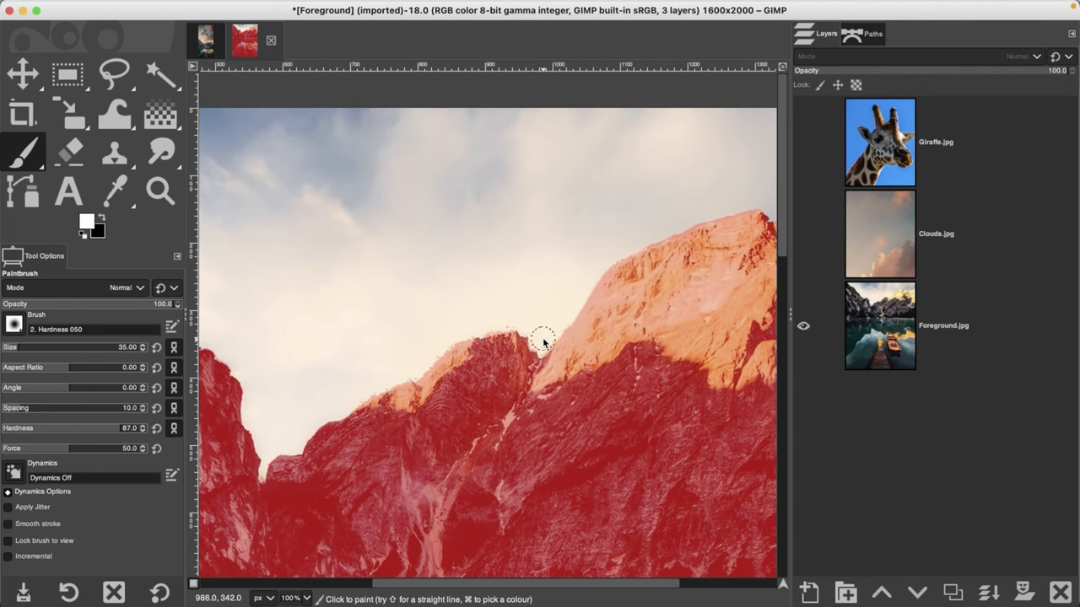
scroll(436, 298, left, 5)
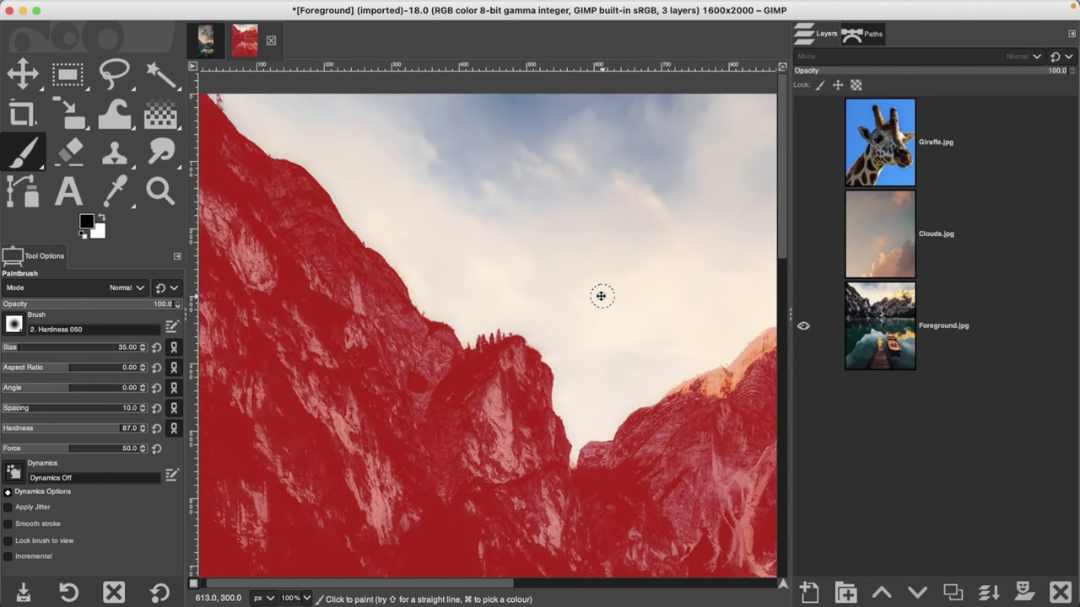
key(x)
drag(407, 256, 511, 340)
drag(441, 281, 374, 211)
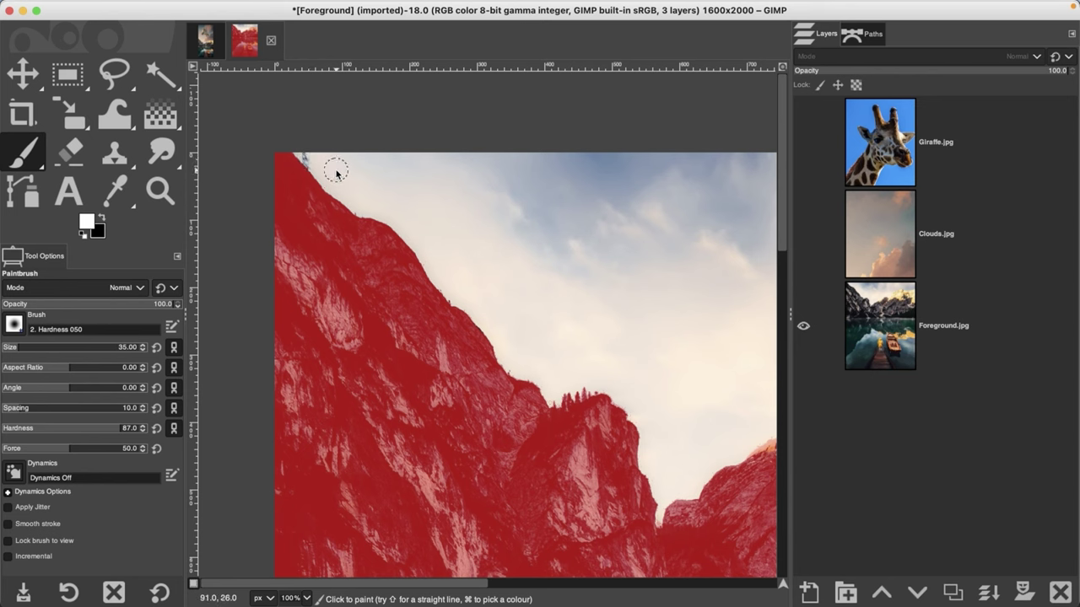
click(297, 156)
key(shift+q)
key(shift+ctrl+j)
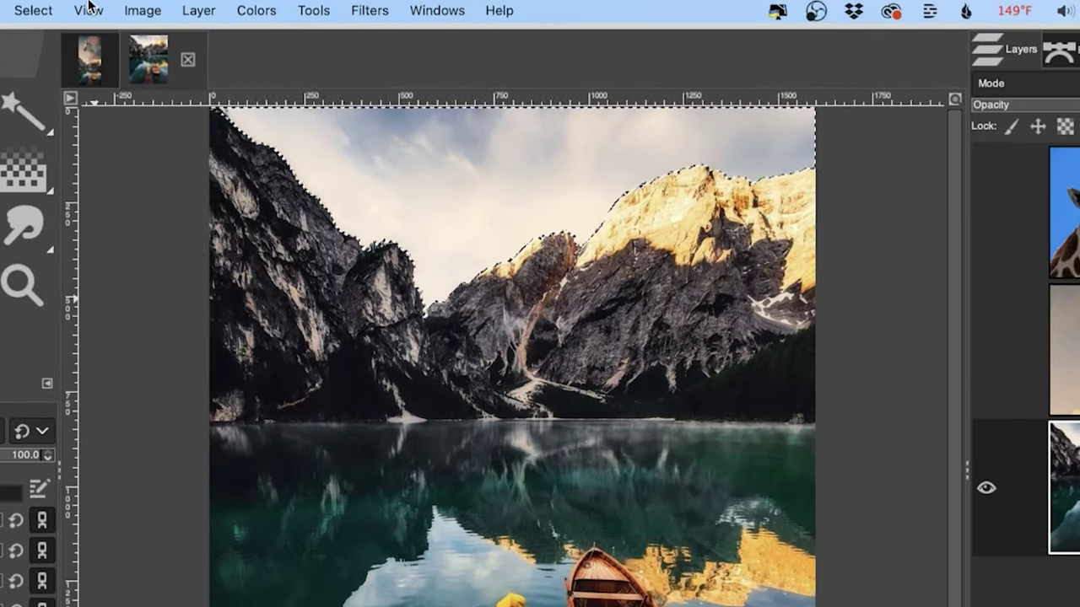
Invert the selection, use it as a layer mask that hides the sky on Foreground.jpg, and clear the selection
click(33, 10)
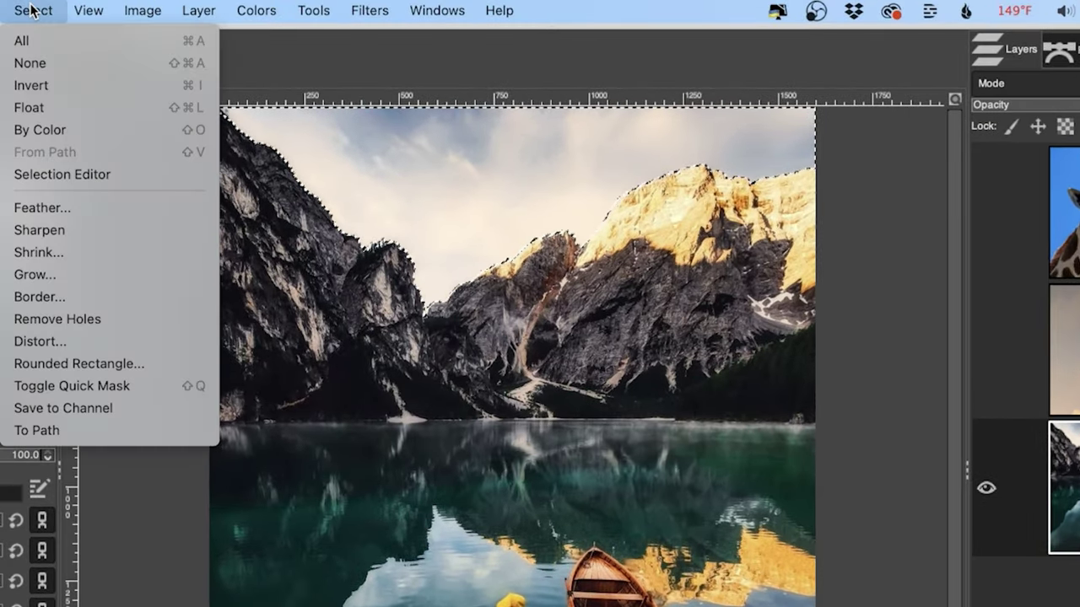
click(61, 85)
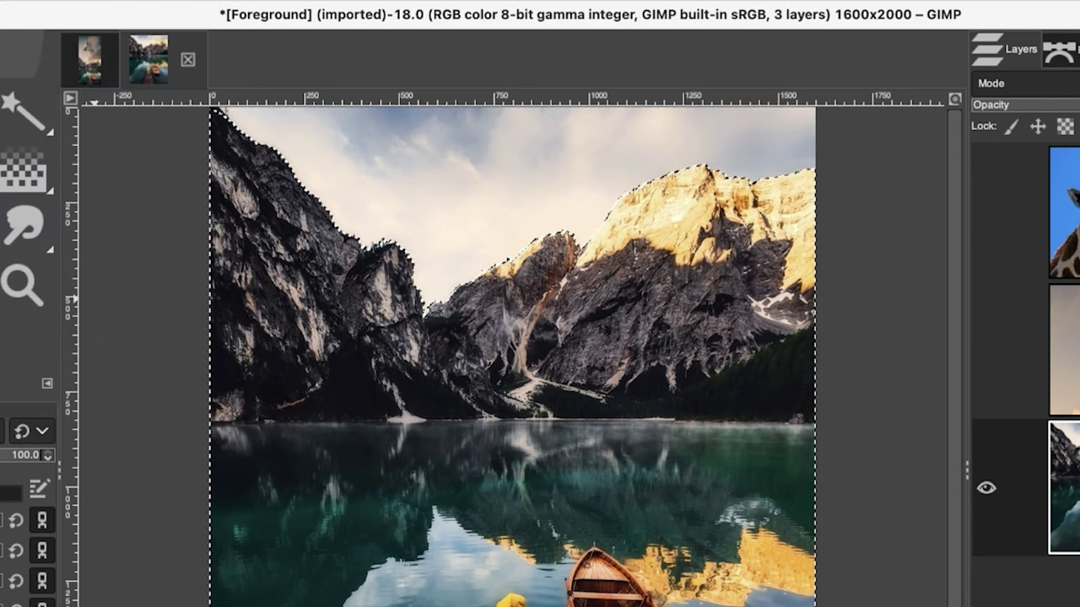
key(Delete)
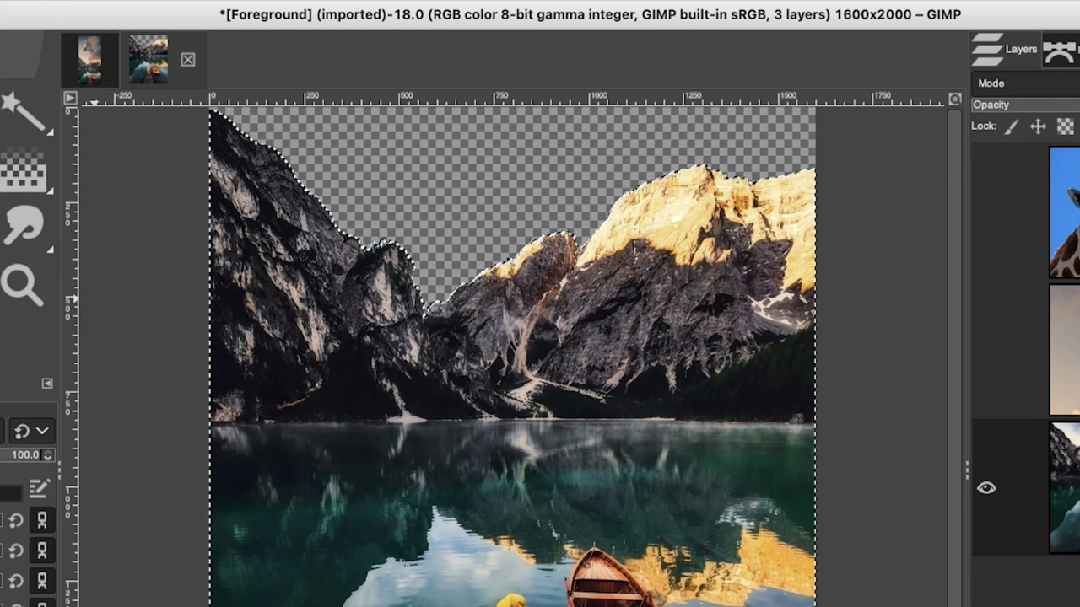
key(ctrl+shift+a)
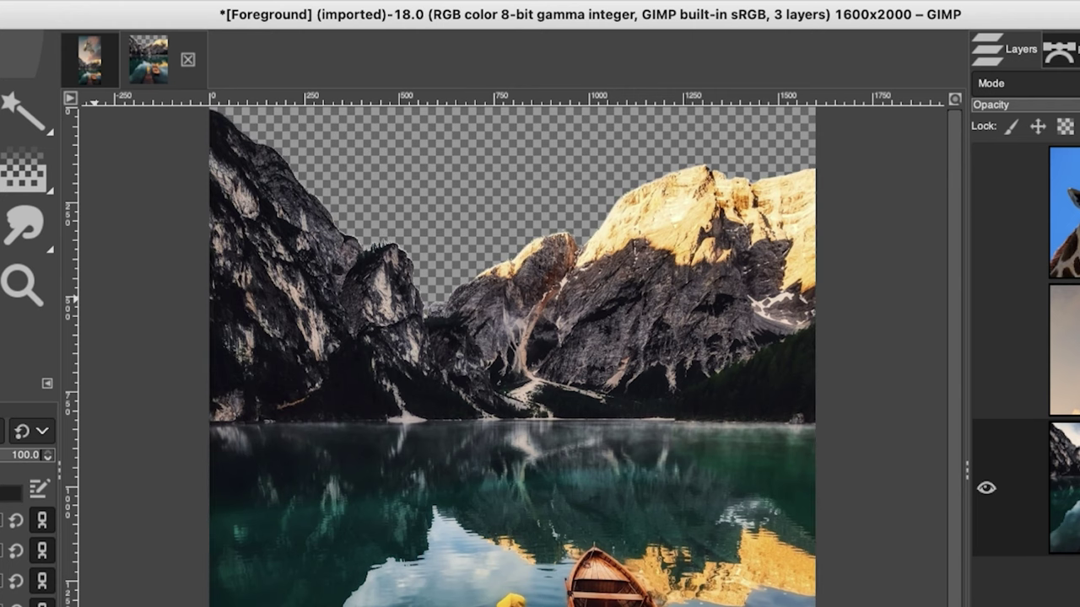
Enlarge the canvas to 1600 × 3500 px, placing the existing image at the bottom of the new canvas
mouse_move(118, 6)
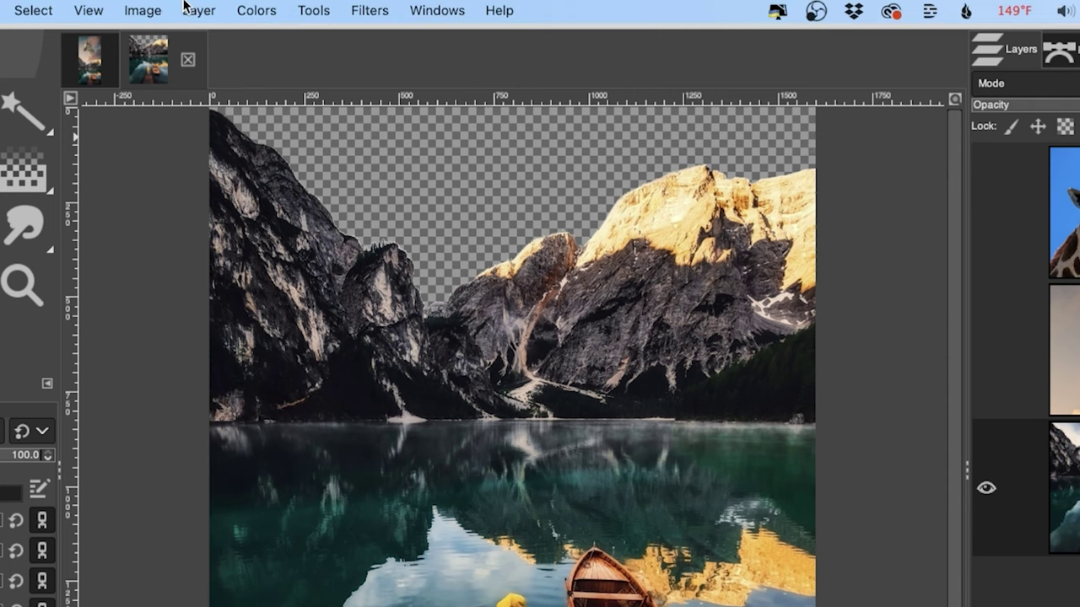
click(145, 10)
click(163, 165)
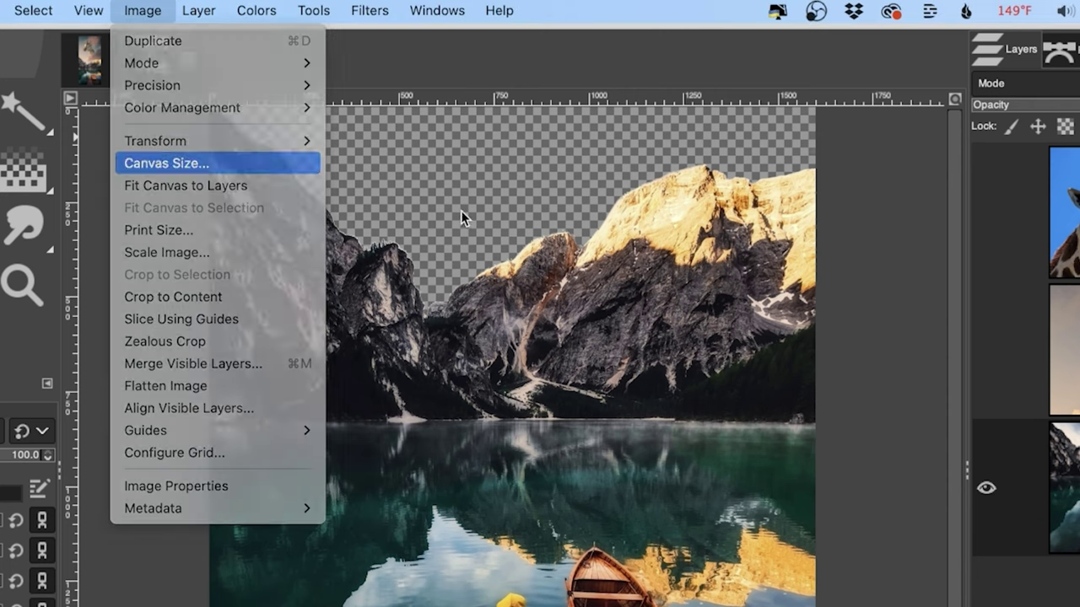
double_click(540, 250)
text(3500)
key(Tab)
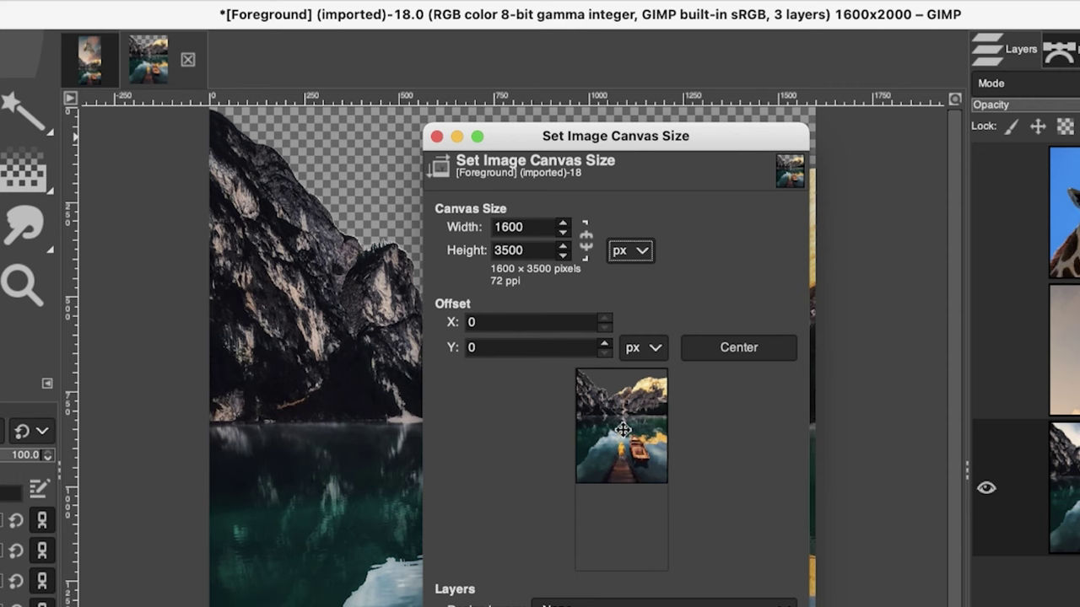
drag(633, 432, 612, 548)
key(Return)
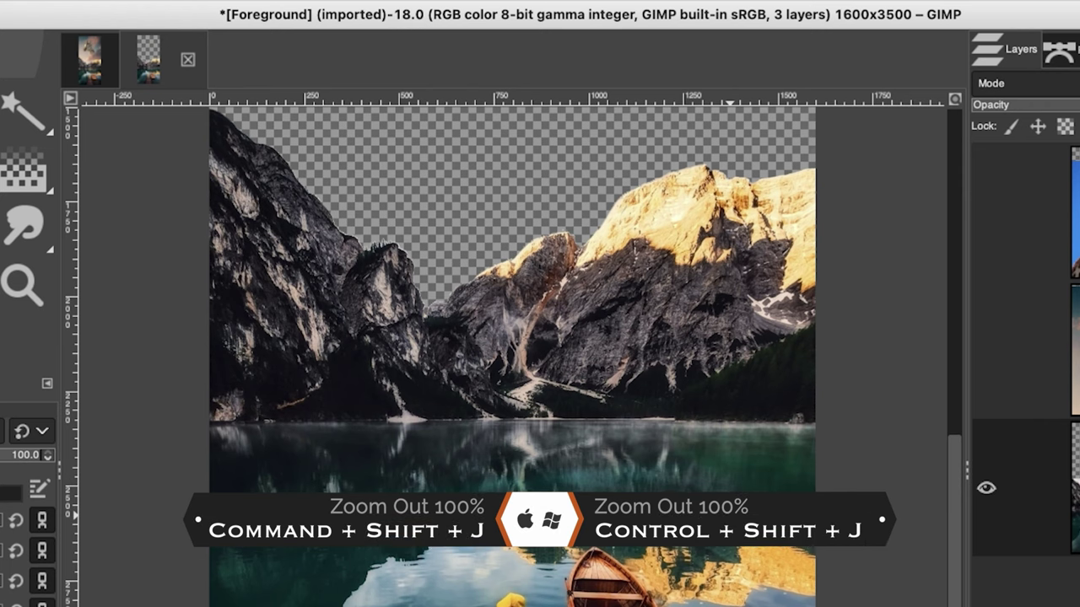
key(super+shift+j)
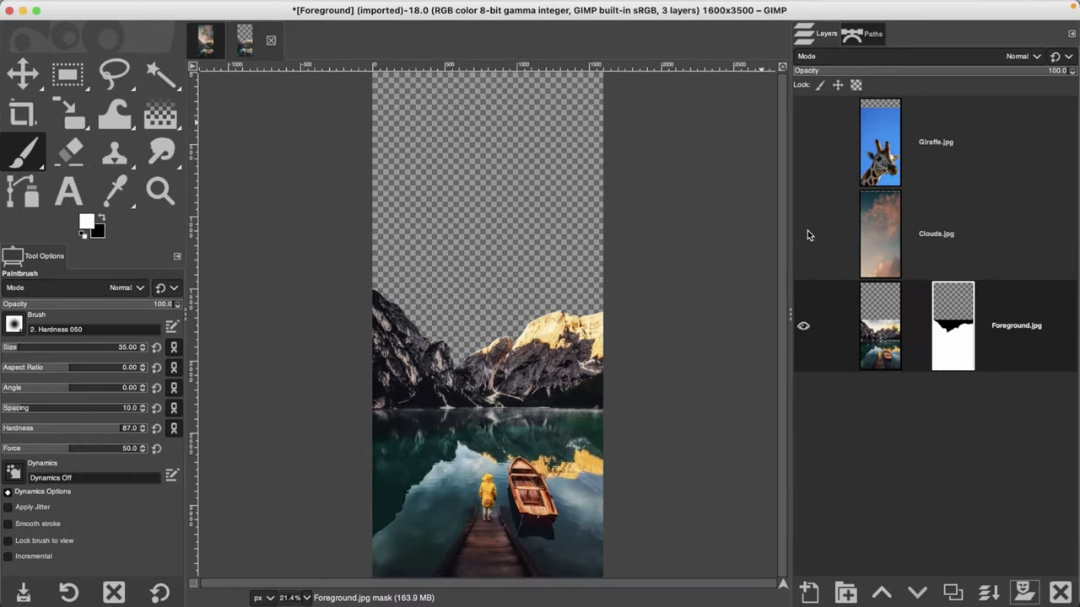
Show the Clouds.jpg layer and move it below the Foreground.jpg layer
click(804, 234)
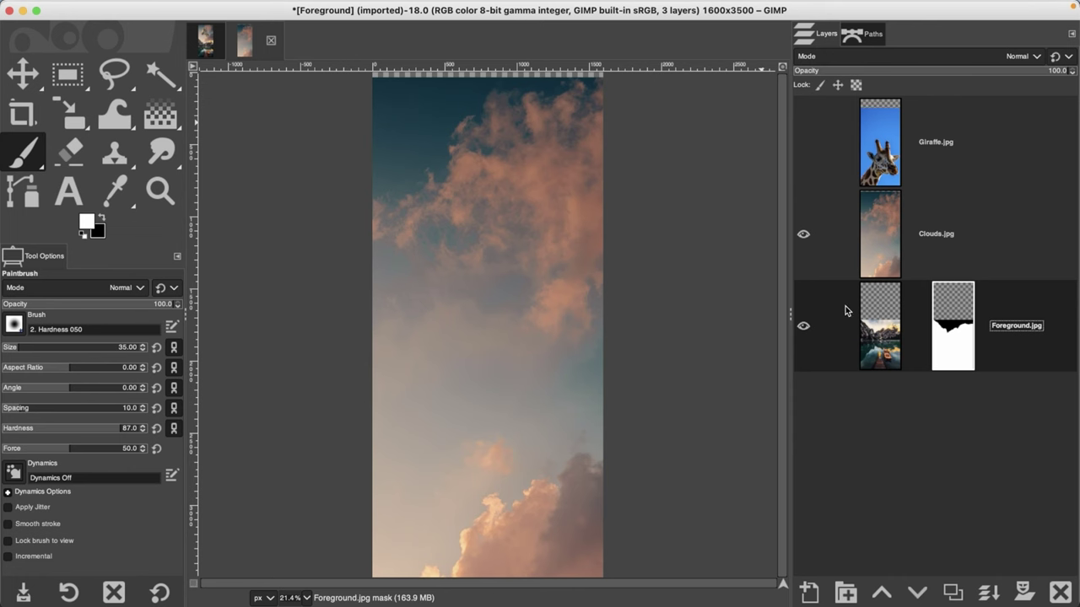
click(877, 257)
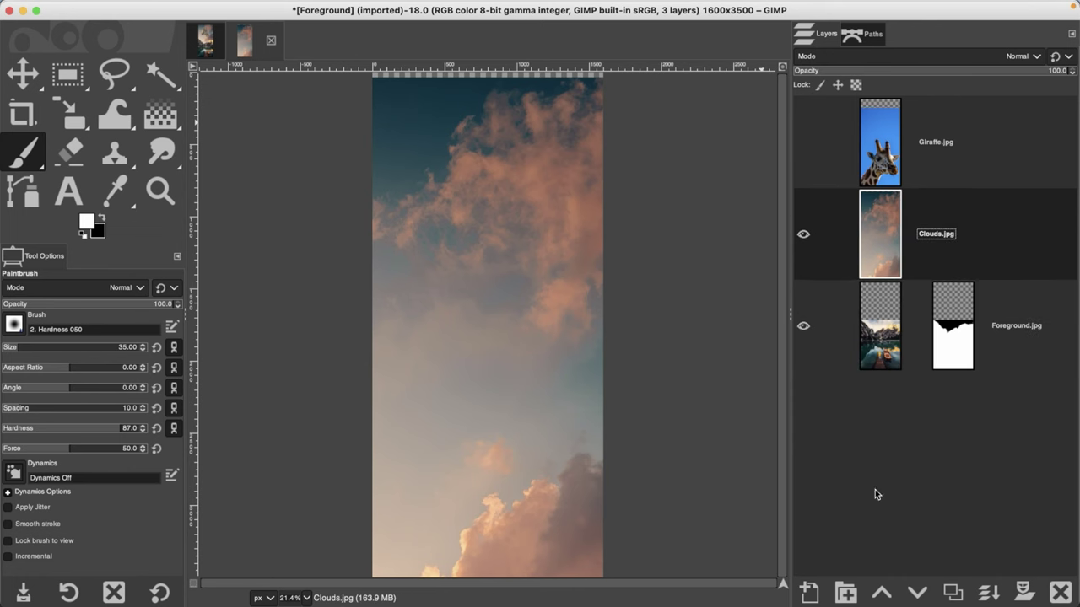
click(918, 592)
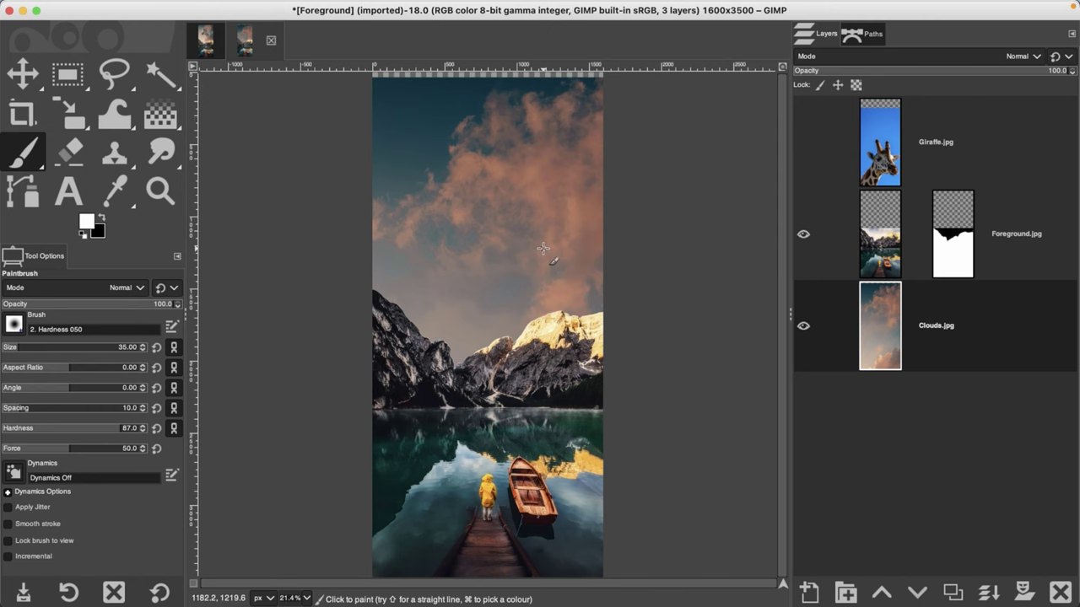
Turn on the layer boundary display to see the full extent of the Clouds.jpg layer
key(z)
scroll(544, 255, down, 5)
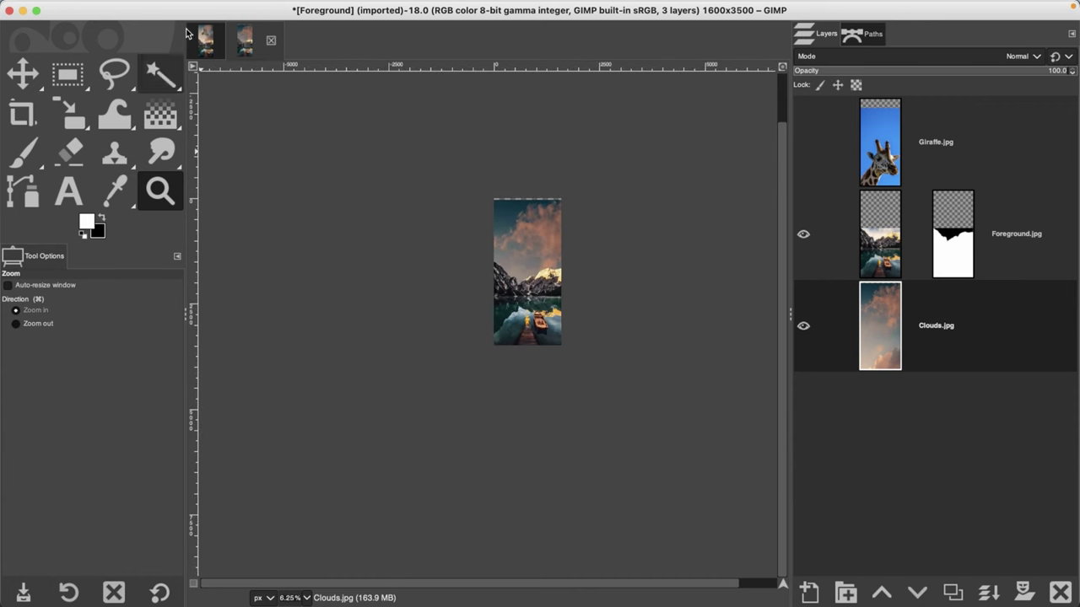
click(207, 8)
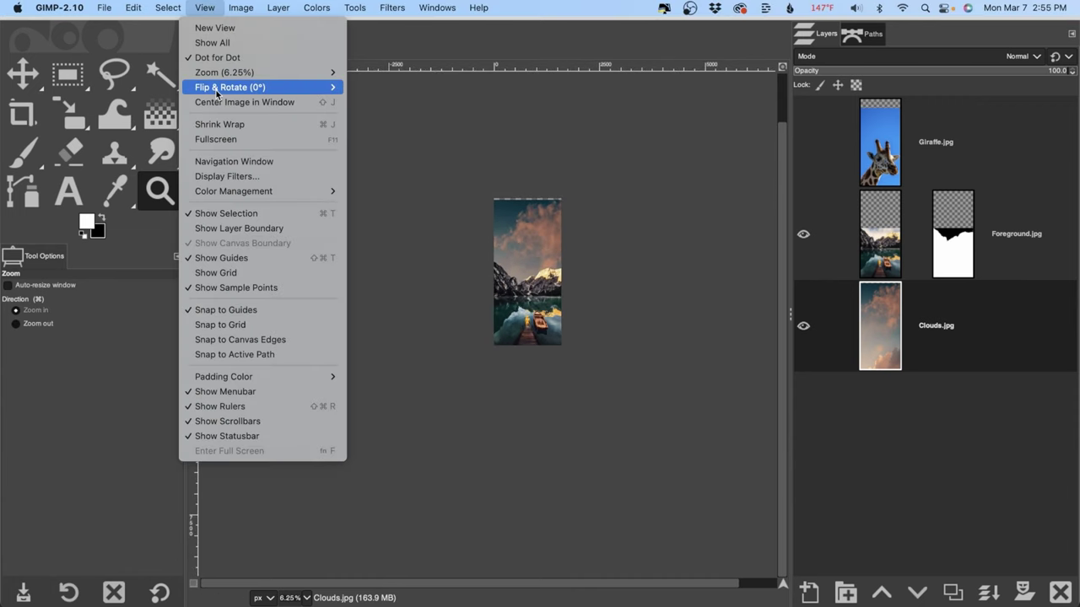
click(225, 229)
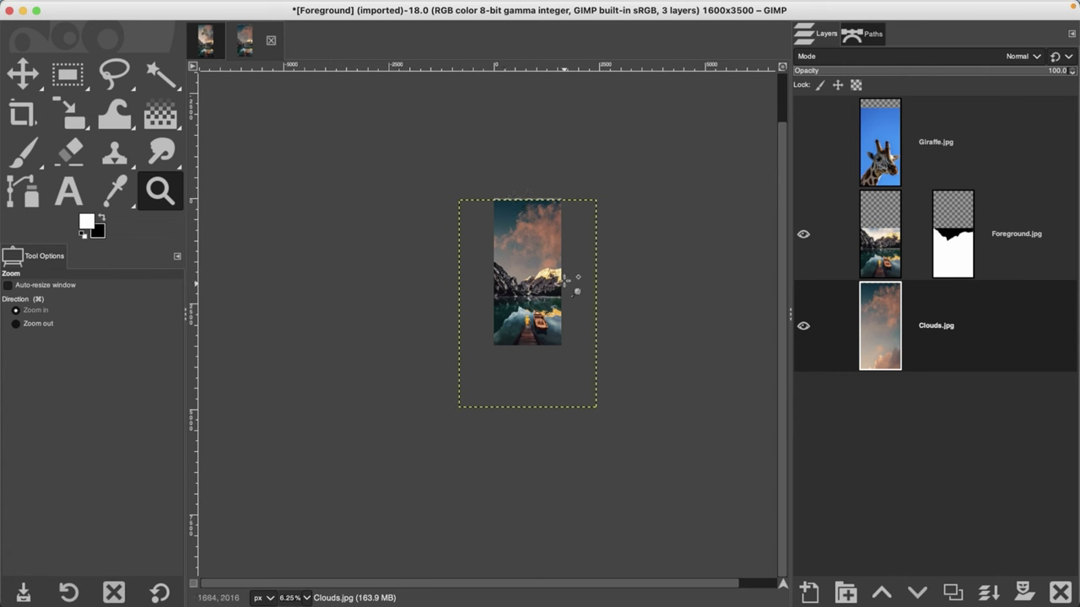
Scale the Clouds.jpg layer proportionally to a width of 1620 px
click(498, 277)
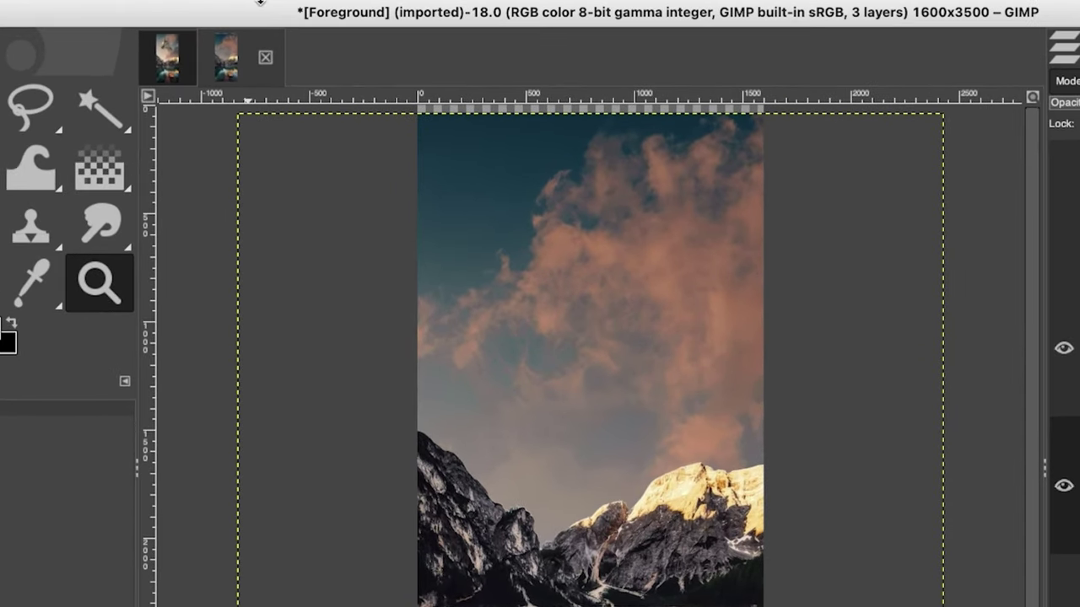
click(275, 8)
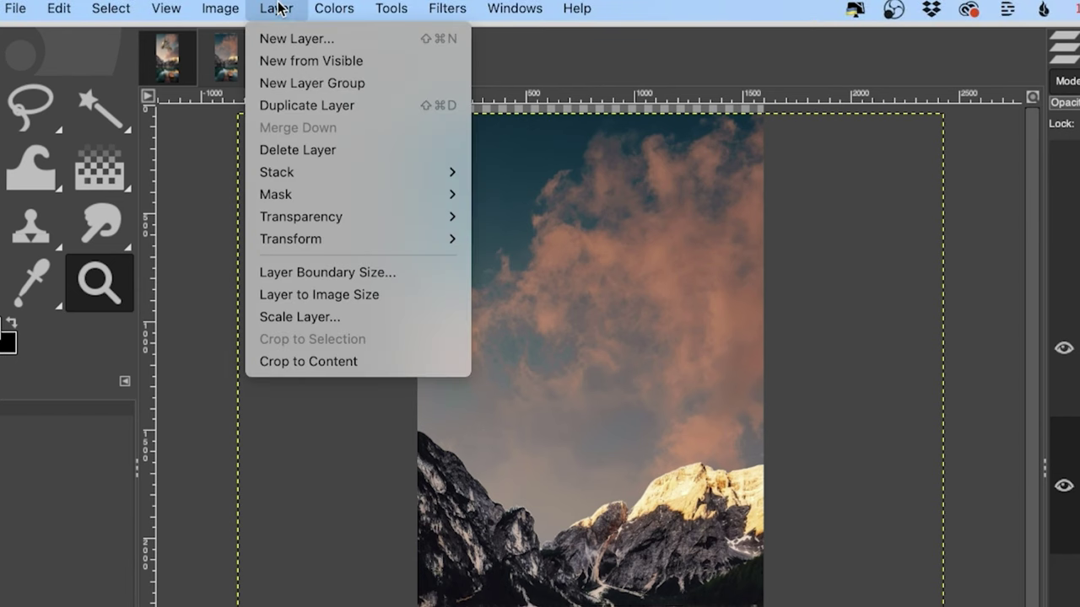
click(305, 318)
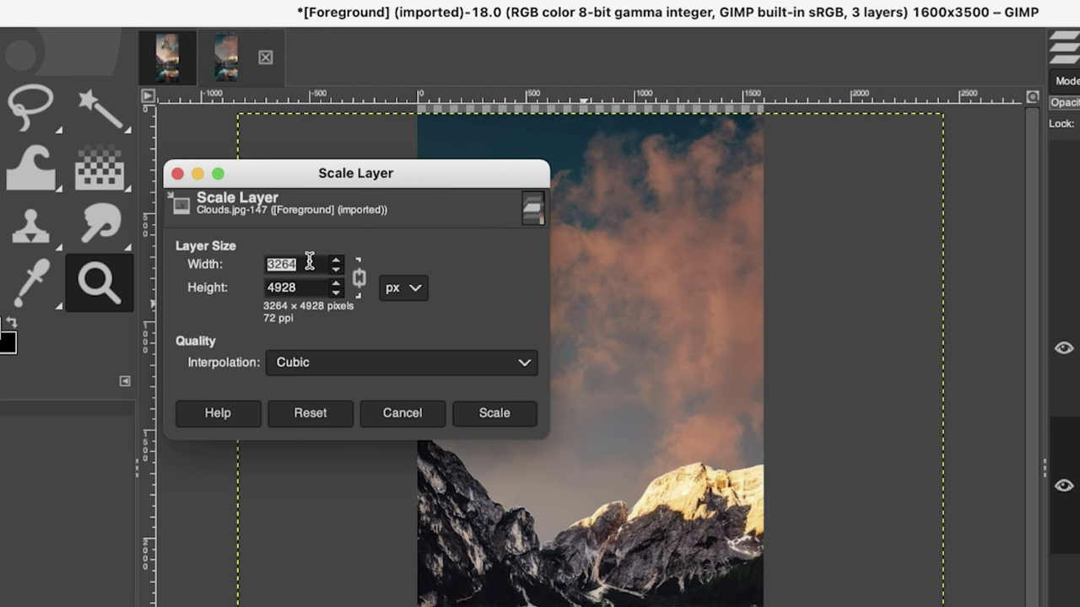
text(1620)
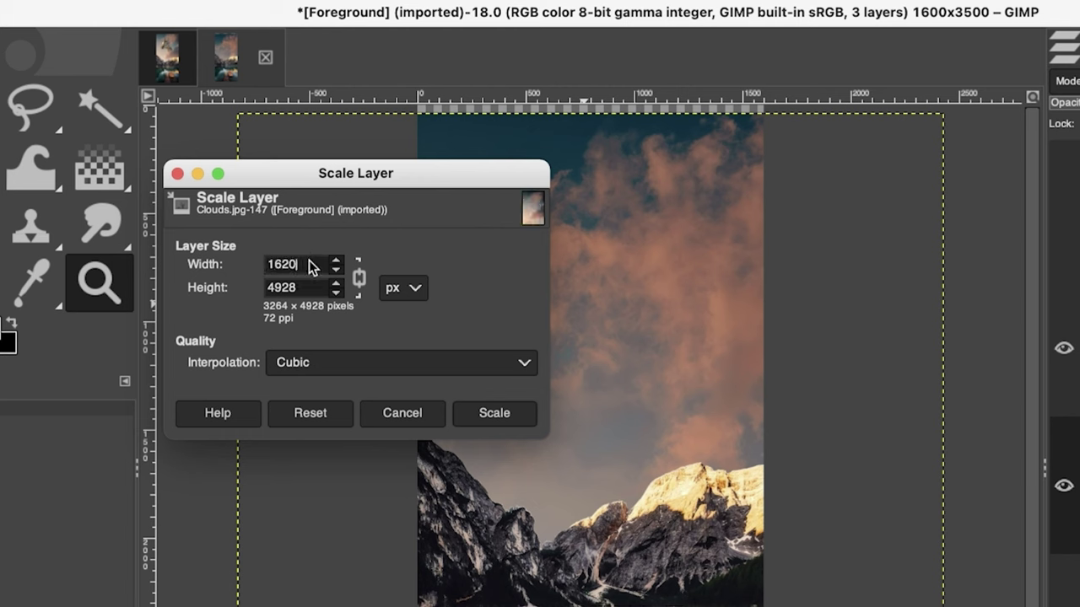
key(Tab)
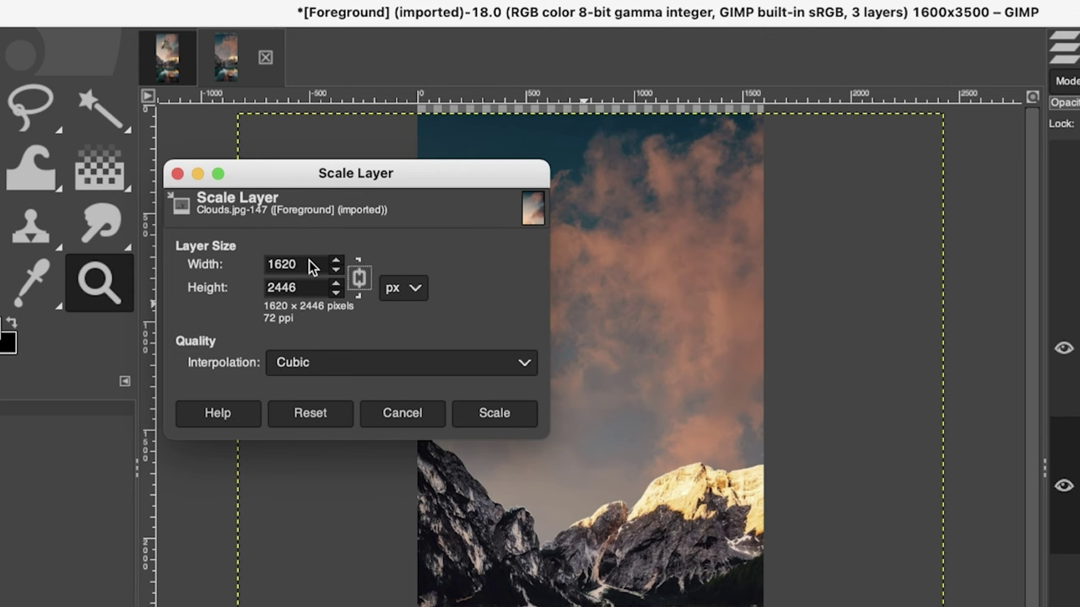
click(489, 414)
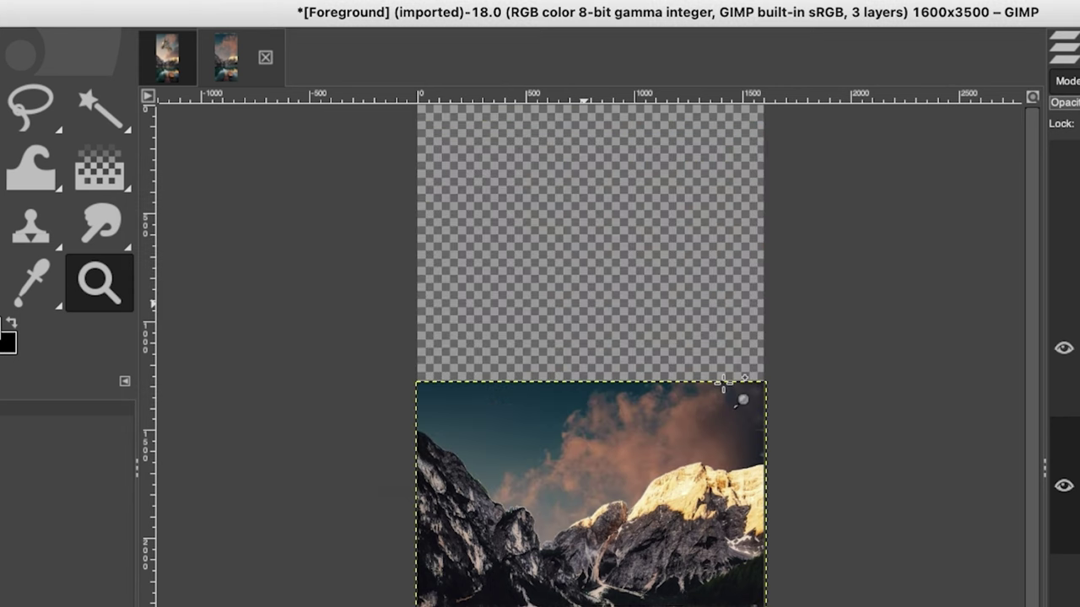
Move the Clouds.jpg layer up so it fills the sky above the mountains, and turn off the layer boundary display
key(m)
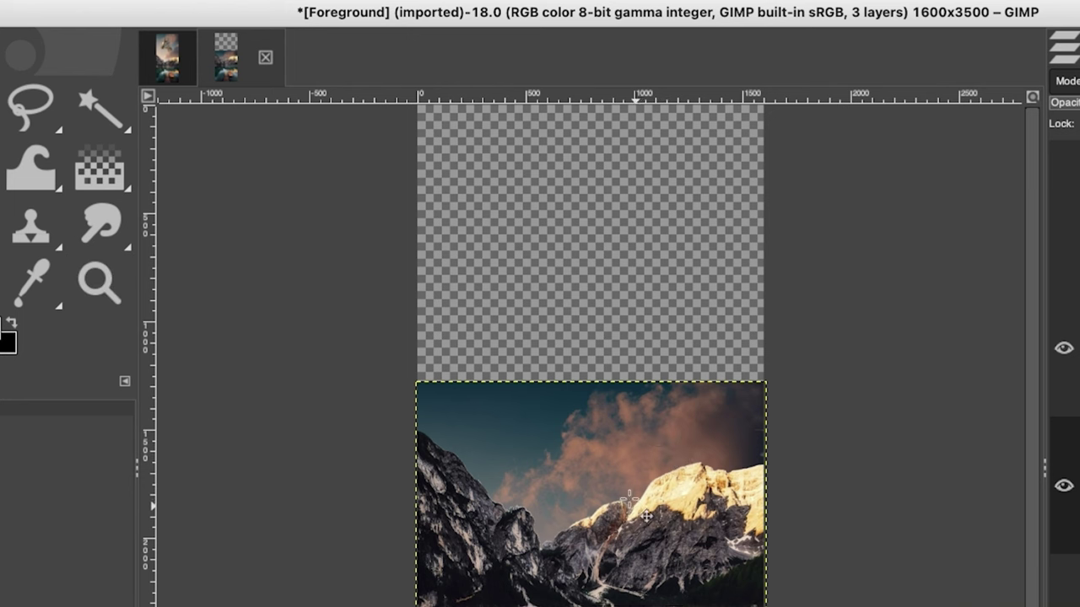
drag(635, 205, 658, 361)
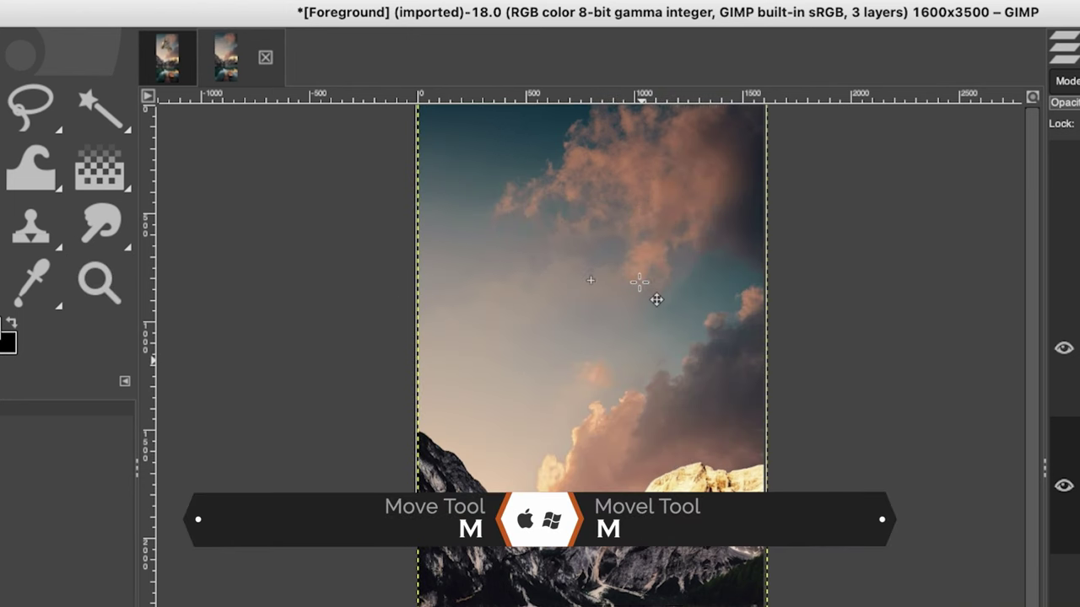
drag(655, 299, 652, 321)
click(168, 8)
click(211, 339)
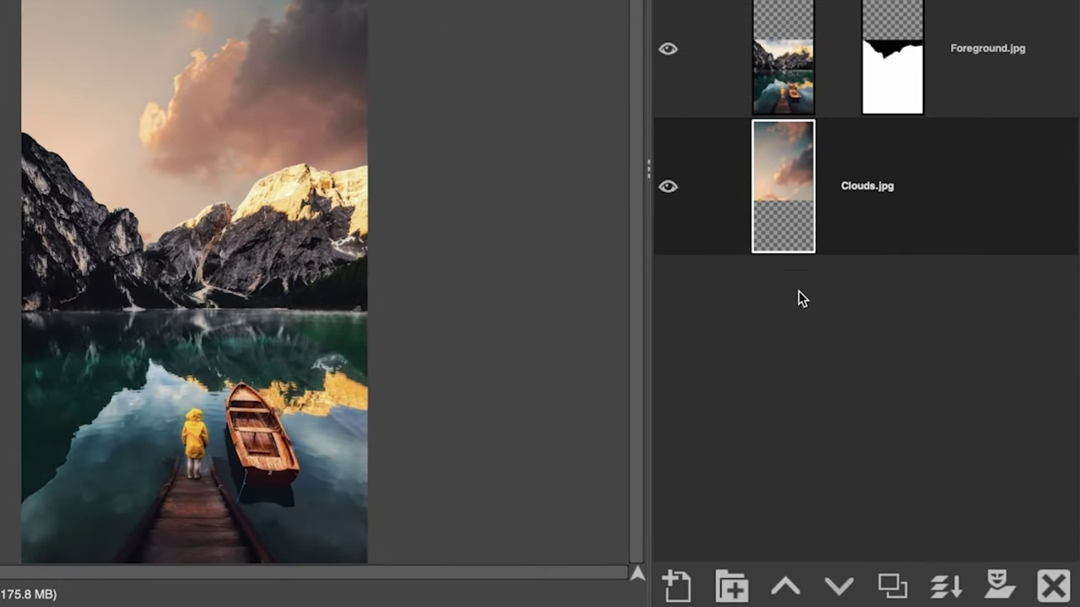
Duplicate the Clouds.jpg layer, rename the copy "Clouds Reflection", and place it above the Foreground.jpg layer
click(892, 585)
double_click(880, 189)
text(Clouds Reflection)
key(Return)
drag(790, 174, 787, 11)
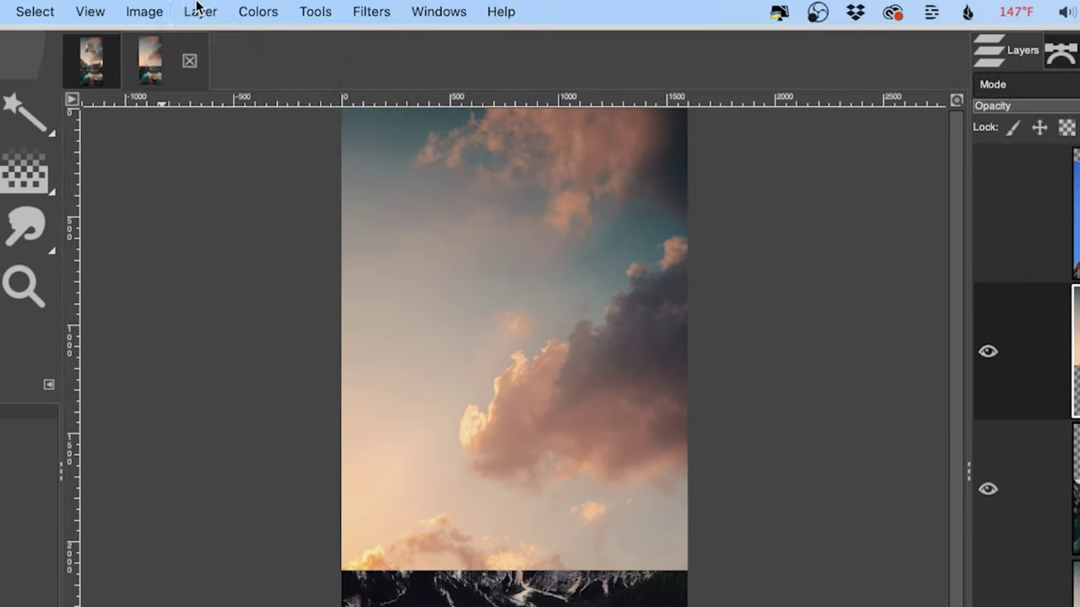
Flip the Clouds Reflection layer vertically and move it down so it covers the lake below the mountains
click(199, 11)
mouse_move(276, 228)
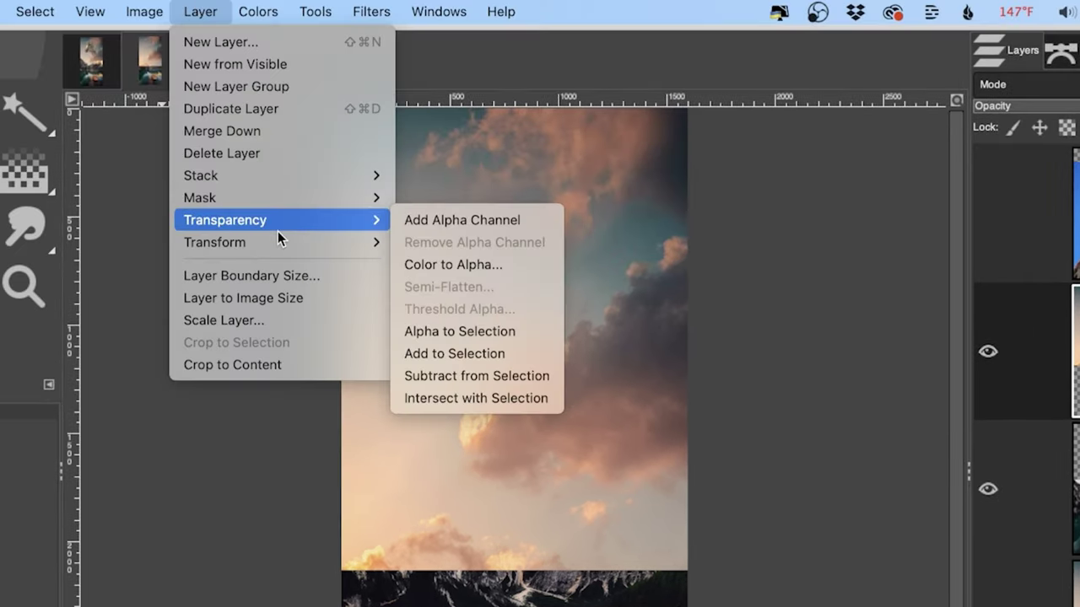
click(440, 267)
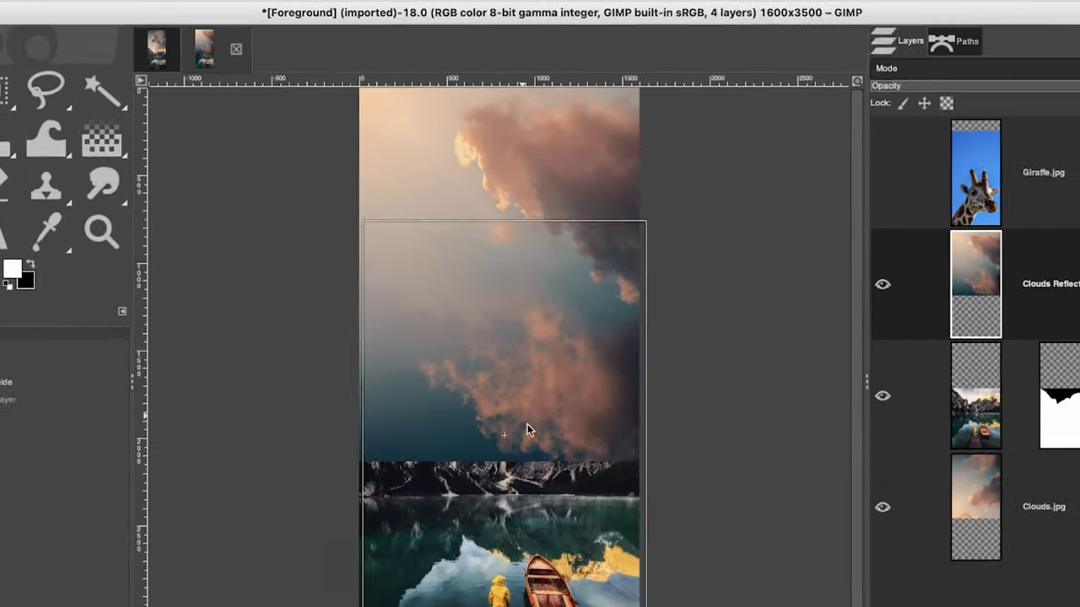
drag(527, 424, 552, 469)
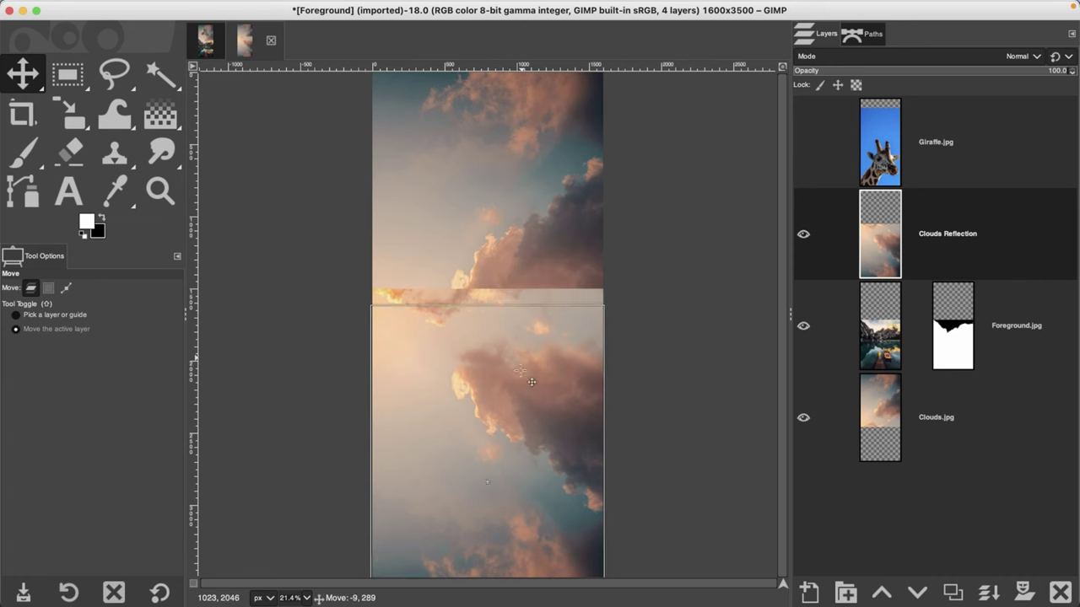
drag(532, 382, 532, 470)
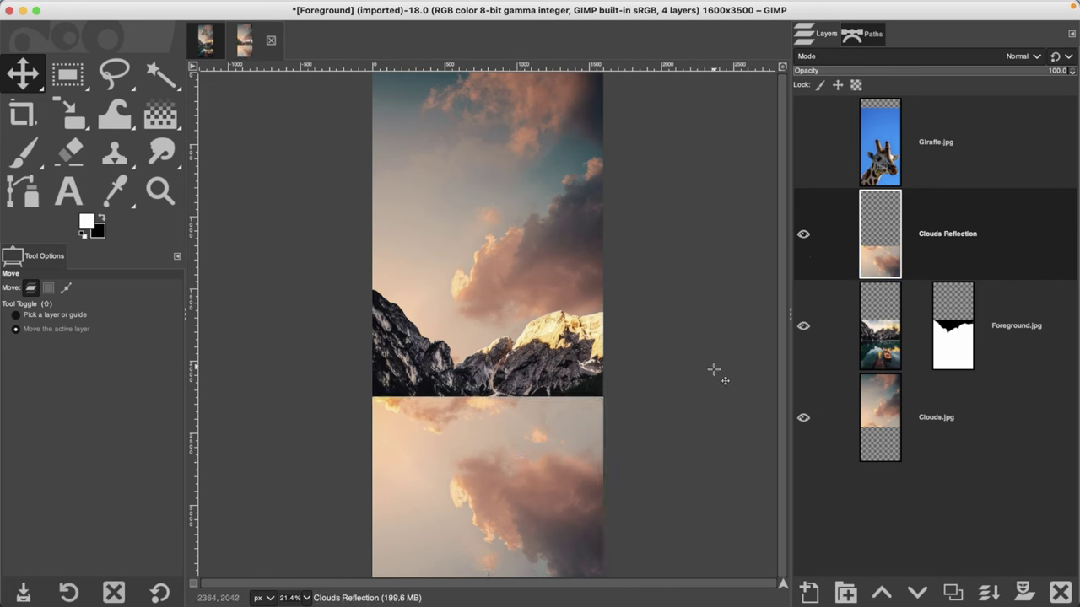
Set the Clouds Reflection layer's blend mode to Overlay and compare the lake with the layer hidden and shown
click(1028, 59)
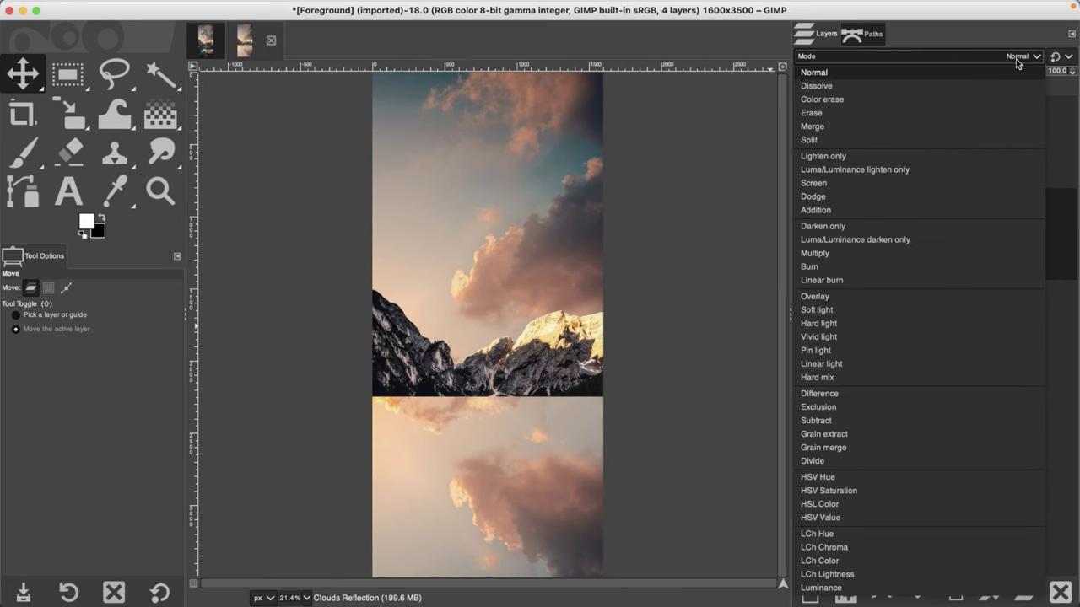
click(846, 296)
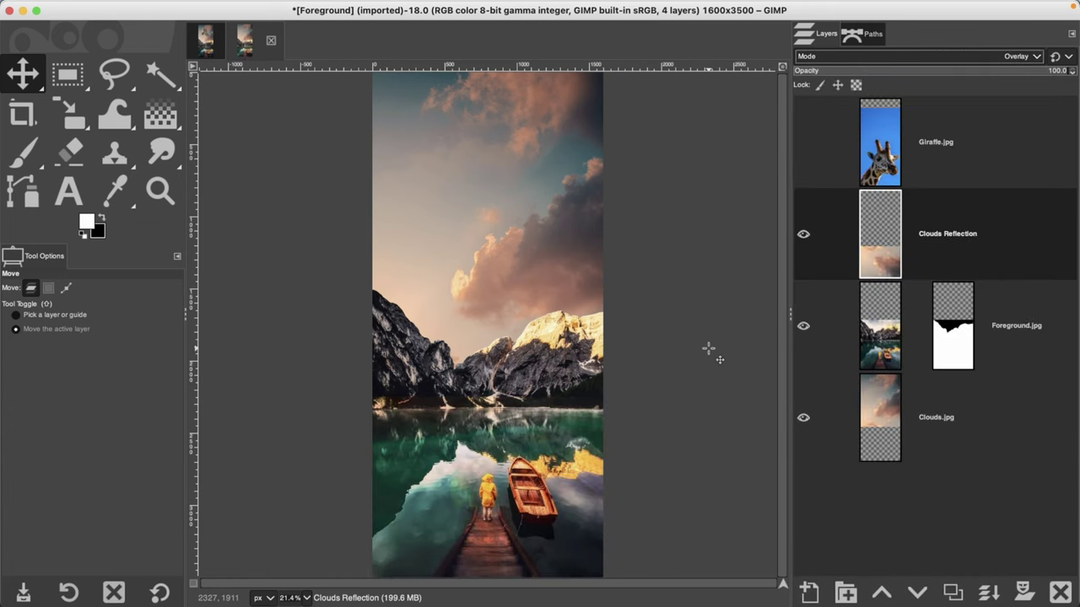
click(883, 268)
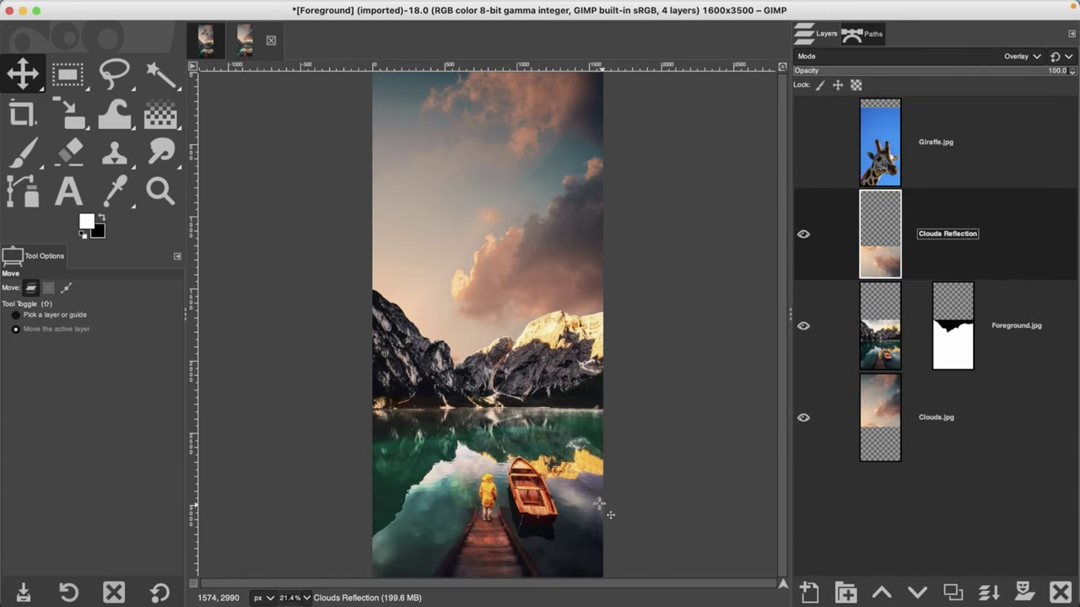
click(802, 236)
click(801, 238)
click(801, 237)
click(805, 233)
Add a white (full opacity) layer mask to the Clouds Reflection layer
key(z)
click(526, 466)
click(481, 483)
click(481, 484)
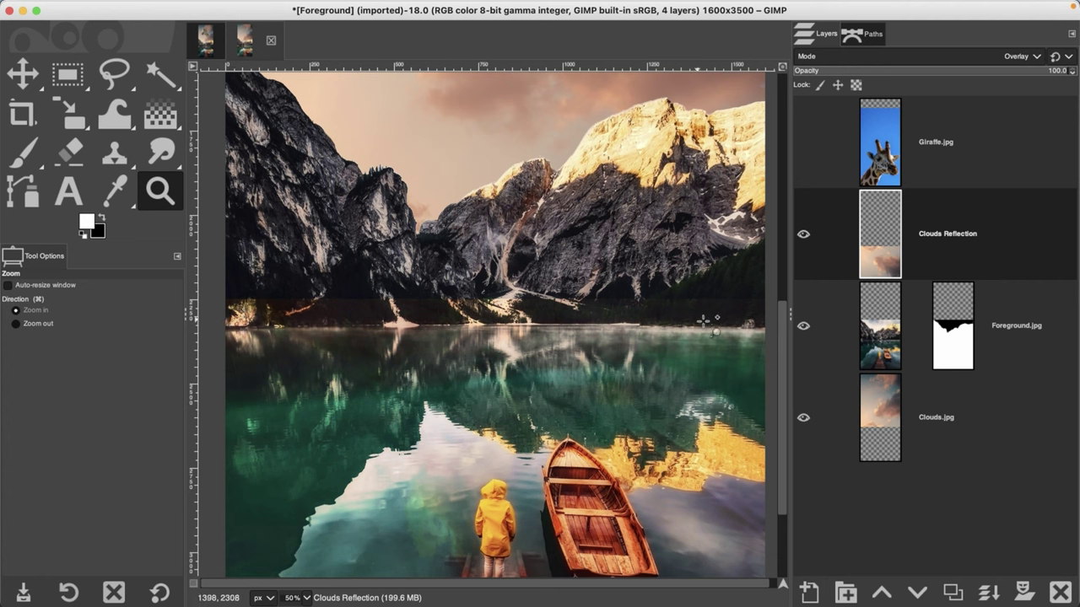
click(1027, 585)
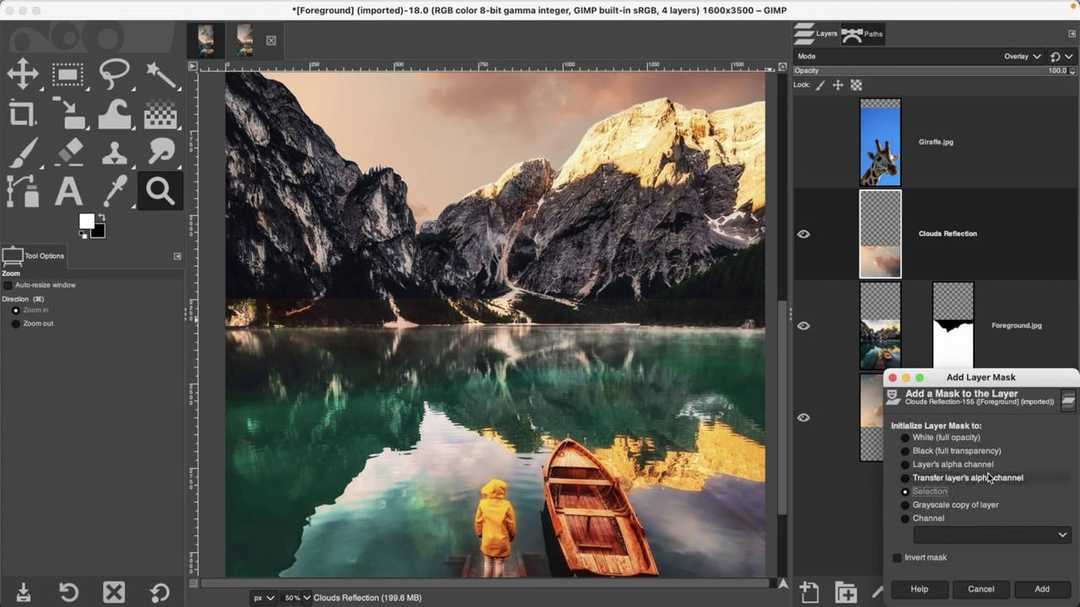
click(1039, 588)
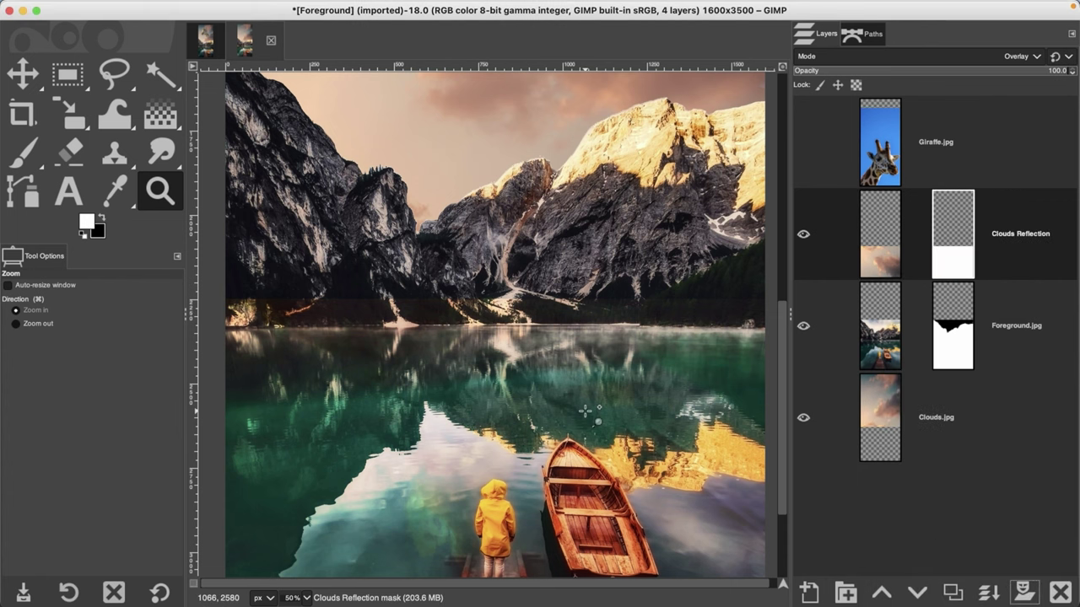
Paint black on the mask with an 86 px brush along the far shoreline and over the person in the yellow coat
key(p)
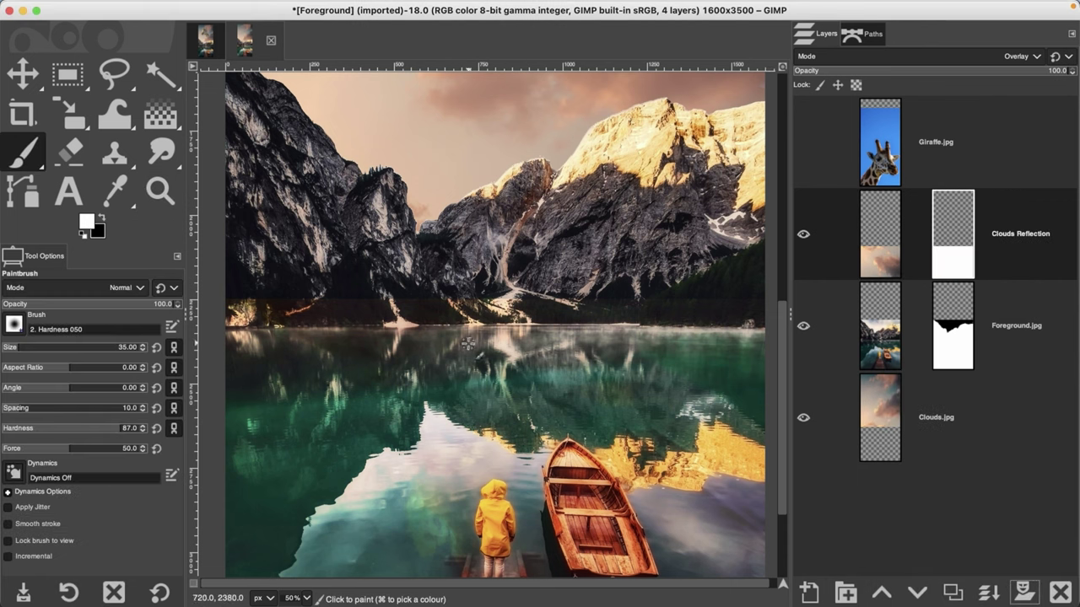
key(x)
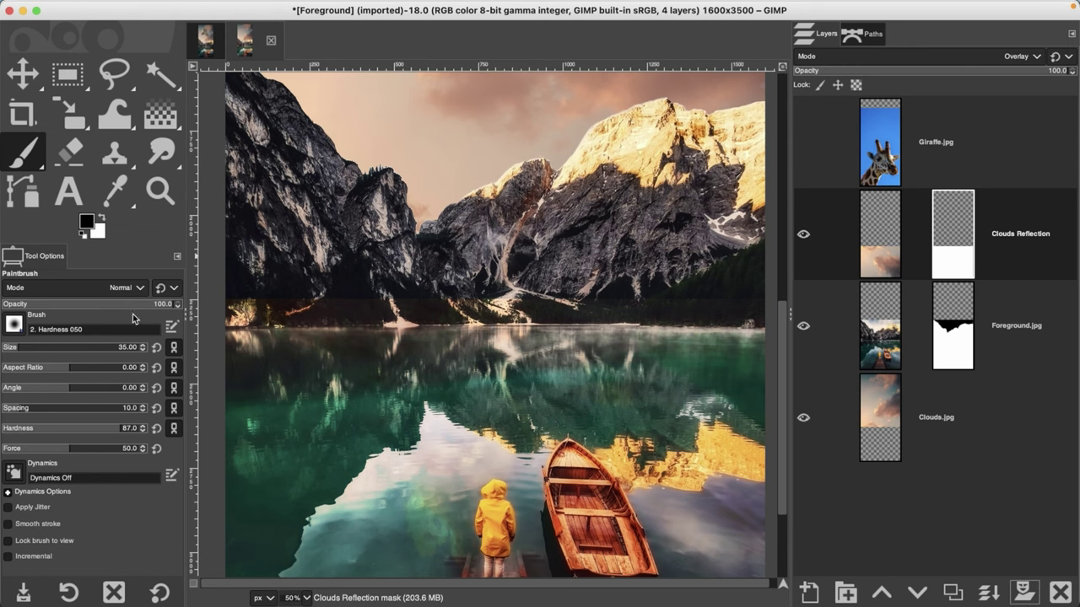
click(32, 346)
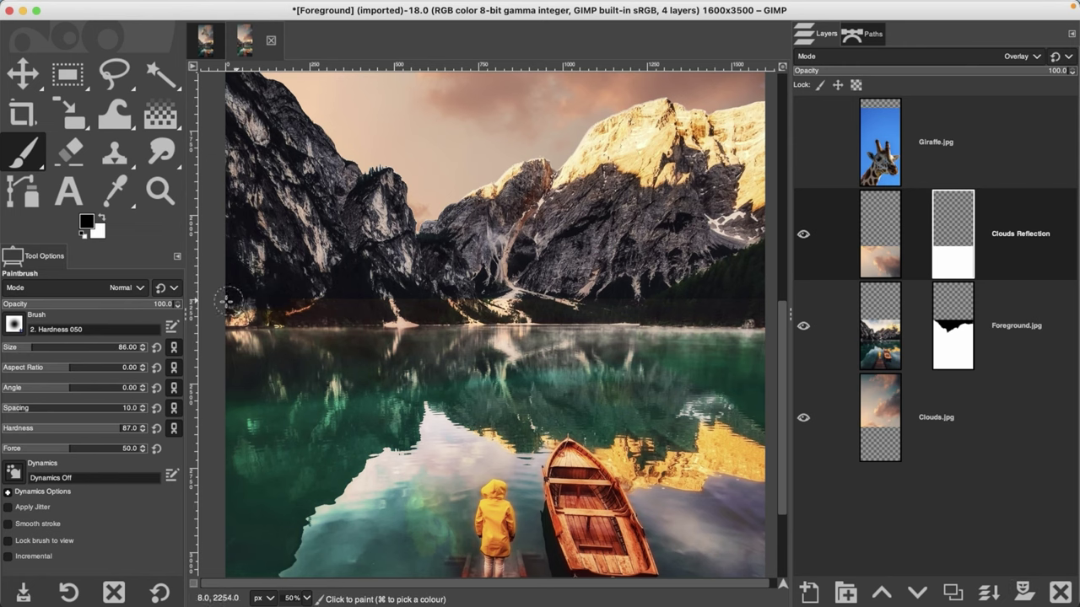
mouse_move(299, 312)
mouse_down()
mouse_move(595, 311)
mouse_move(662, 325)
mouse_up()
scroll(653, 312, down, 5)
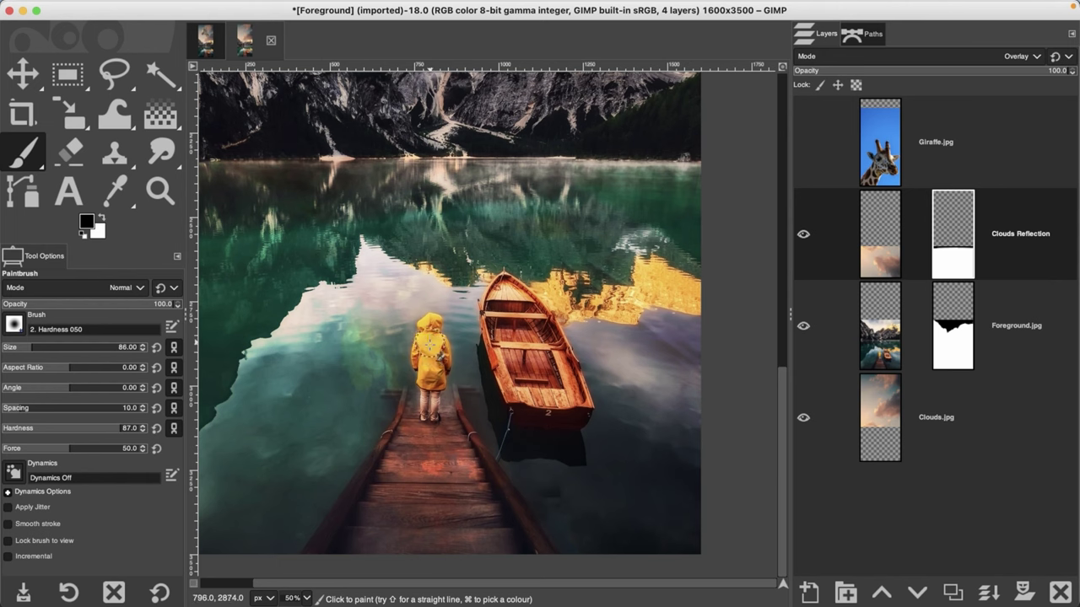
mouse_move(434, 418)
mouse_down()
mouse_move(433, 377)
mouse_move(431, 414)
mouse_up()
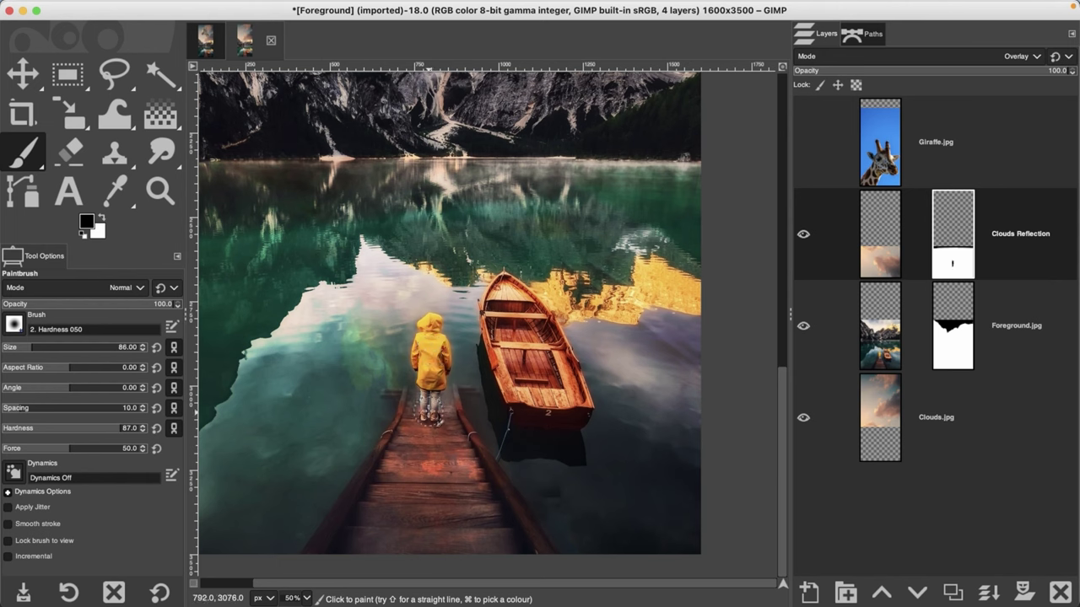
Mask the reflection off the person's legs and shoes with a black 17 px brush
click(22, 345)
key(z)
click(435, 420)
click(434, 419)
click(435, 419)
click(434, 419)
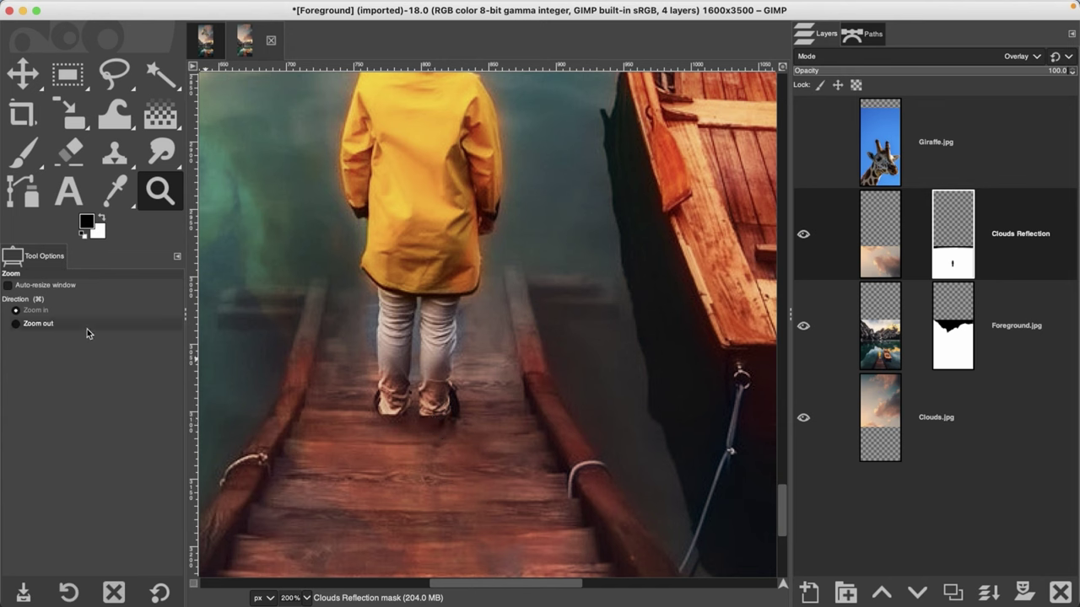
key(p)
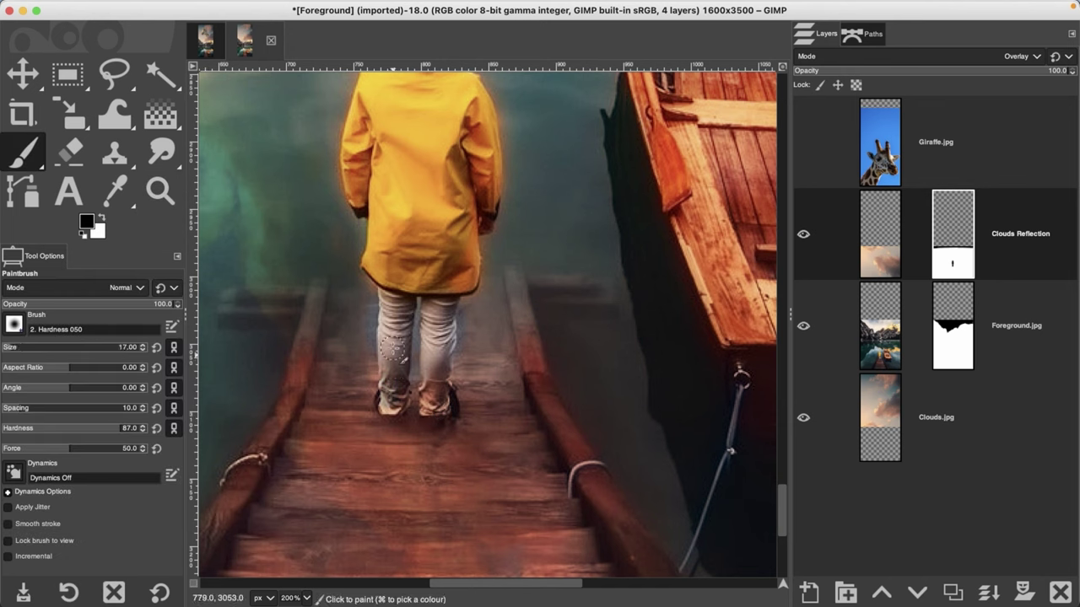
click(398, 390)
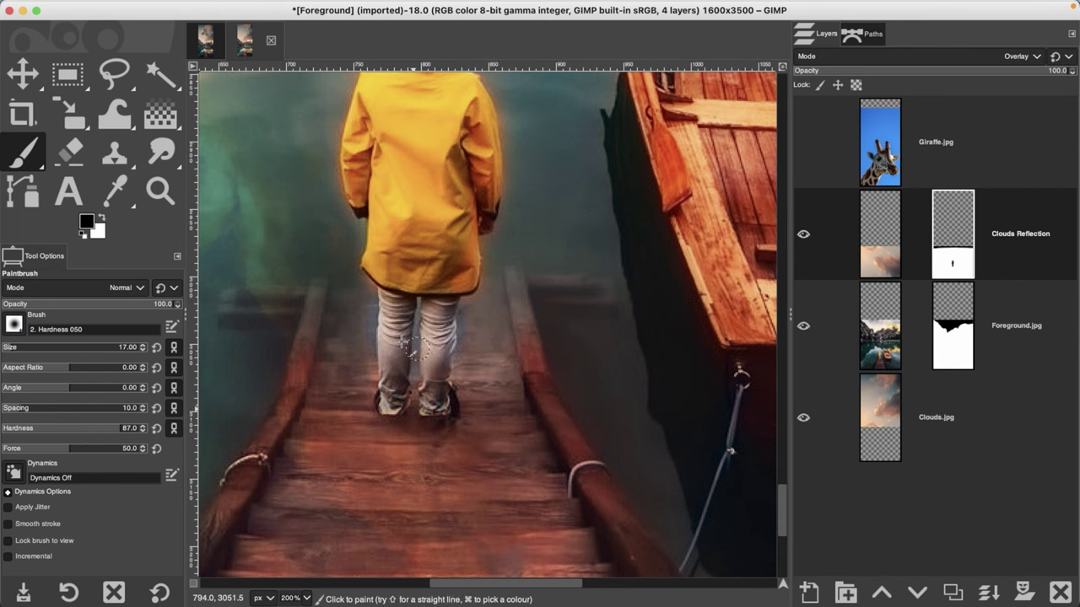
Touch up the mask in the gap between the person's legs with a 6 px brush
key(x)
key(bracketleft)
key(bracketleft)
key(bracketleft)
key(bracketleft)
key(bracketleft)
key(bracketleft)
key(bracketleft)
key(bracketleft)
key(bracketleft)
key(bracketleft)
key(bracketleft)
key(x)
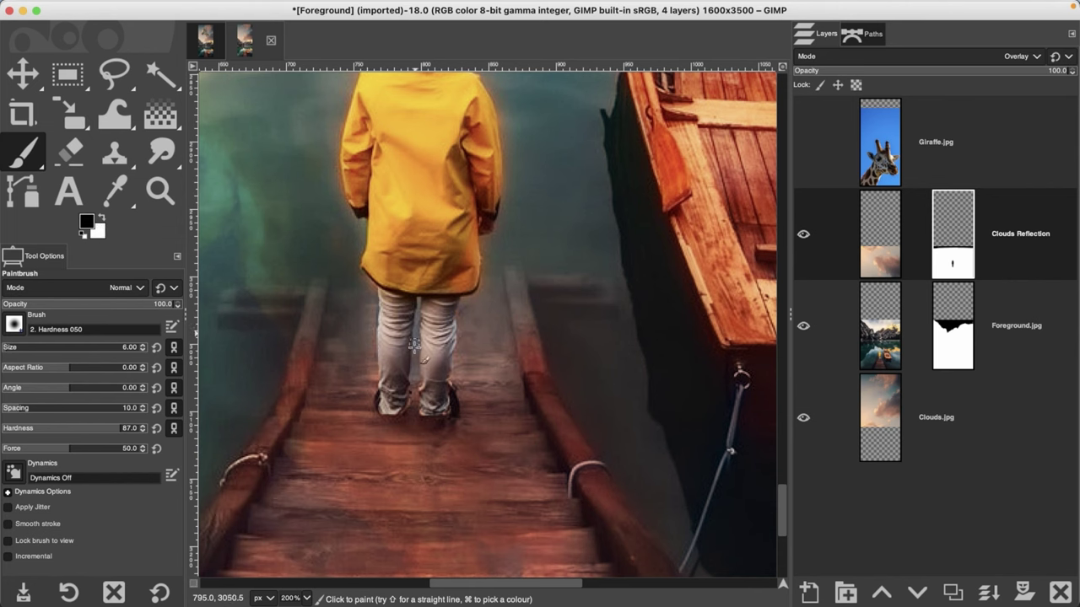
key(x)
Partially mask the reflection off the wooden dock with a black 158 px brush at 32.3 opacity, and view the whole image
key(minus)
key(minus)
key(minus)
click(60, 302)
click(47, 346)
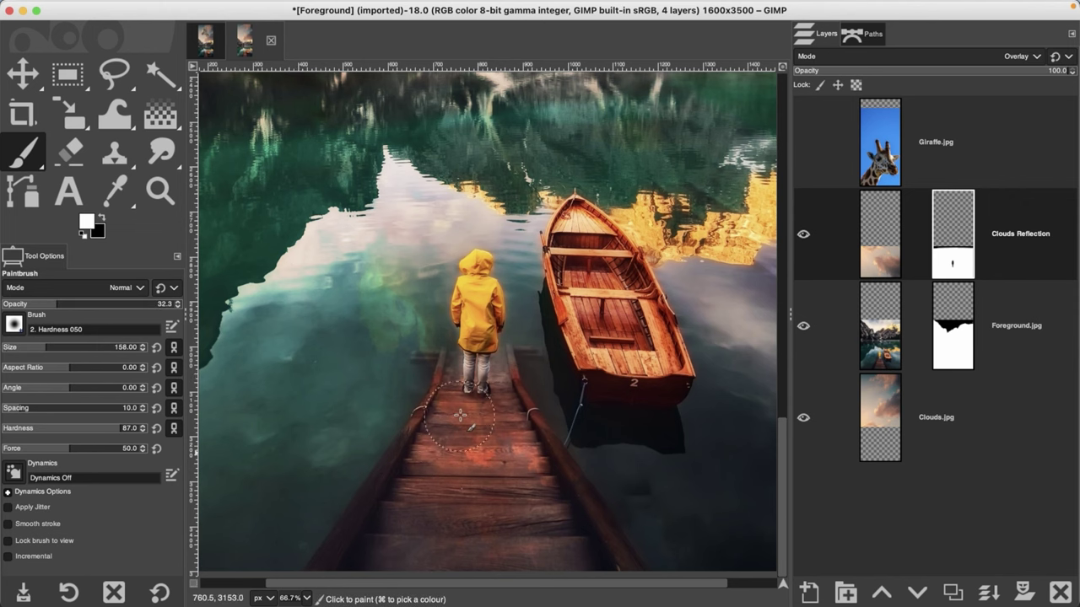
click(561, 544)
key(x)
mouse_move(523, 539)
mouse_down()
mouse_move(511, 511)
mouse_move(453, 529)
mouse_move(503, 441)
mouse_up()
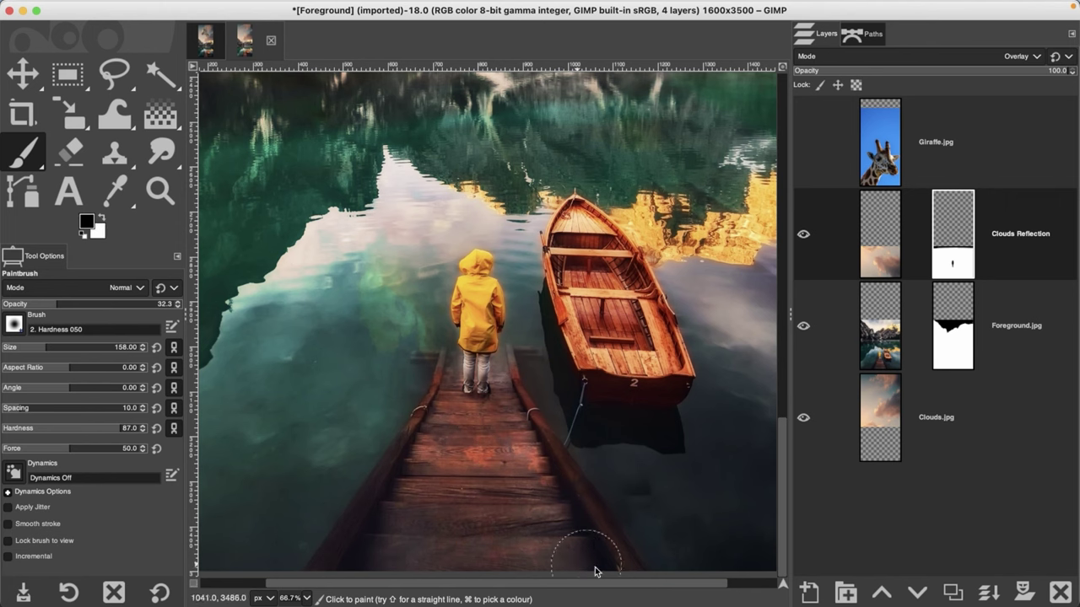
key(shift+super+j)
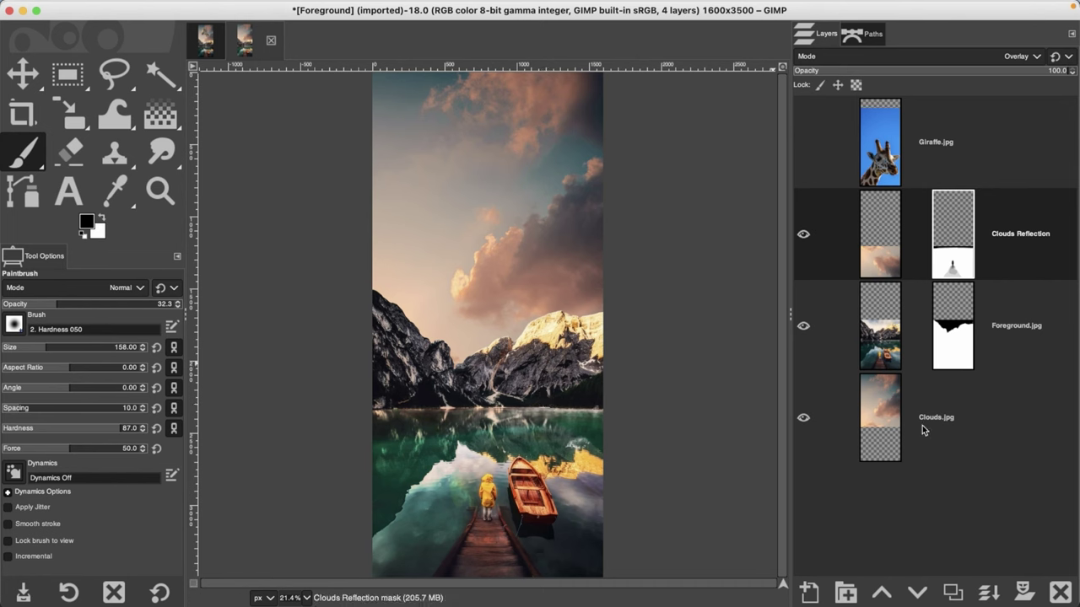
Create a new transparent 1600 × 3500 px layer named Atmospheric Condition Background
click(809, 592)
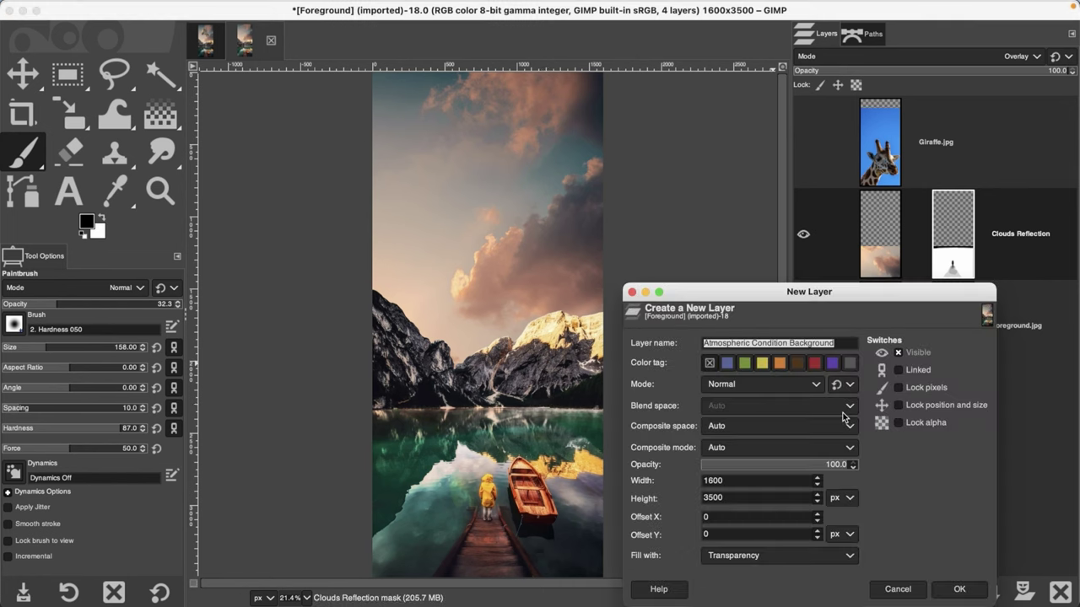
click(762, 346)
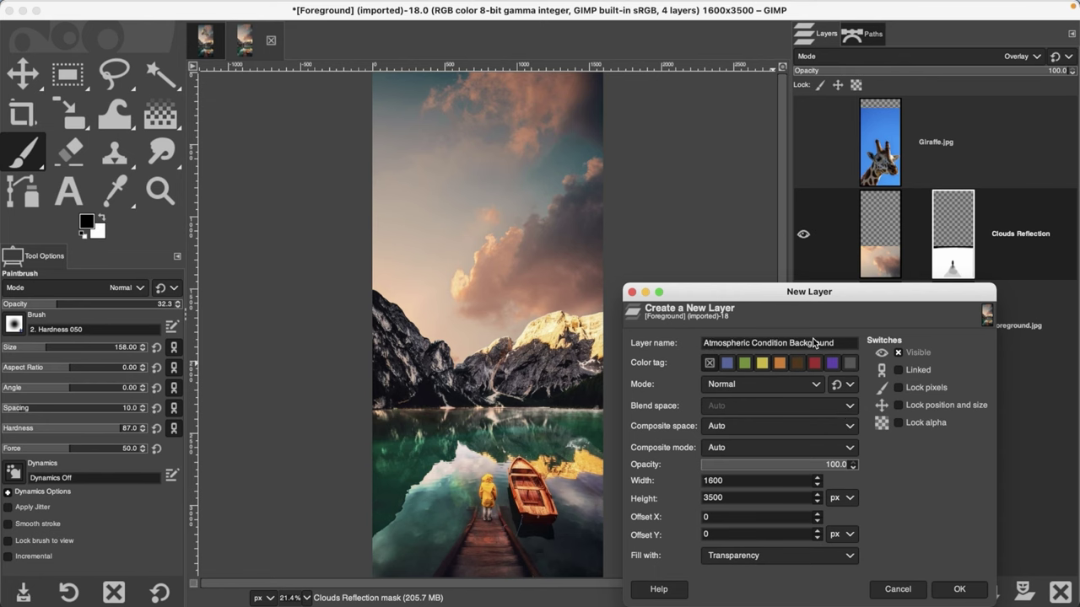
click(778, 555)
click(760, 543)
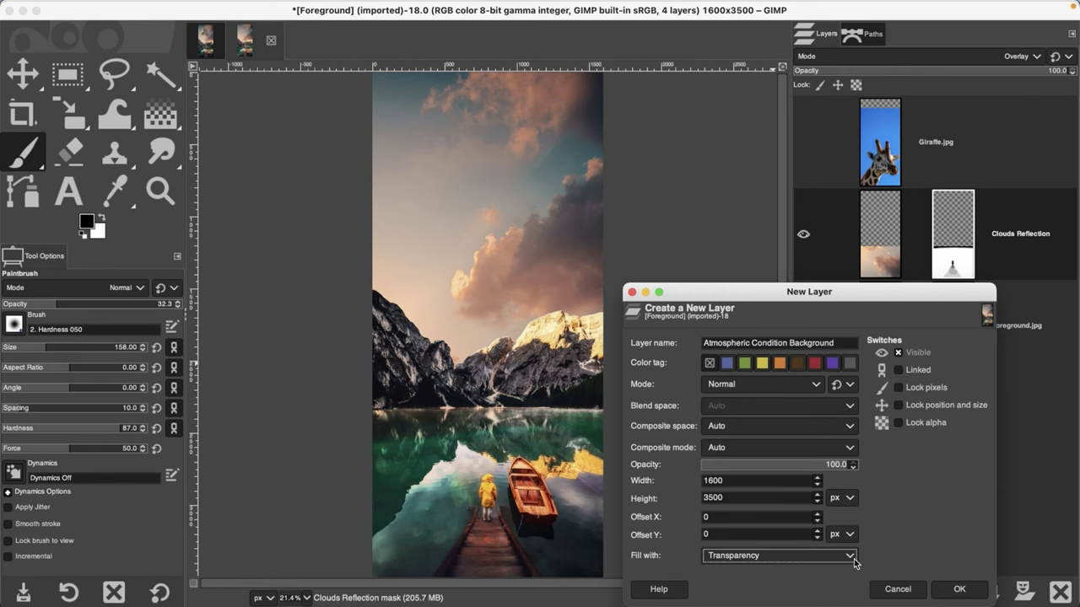
click(959, 588)
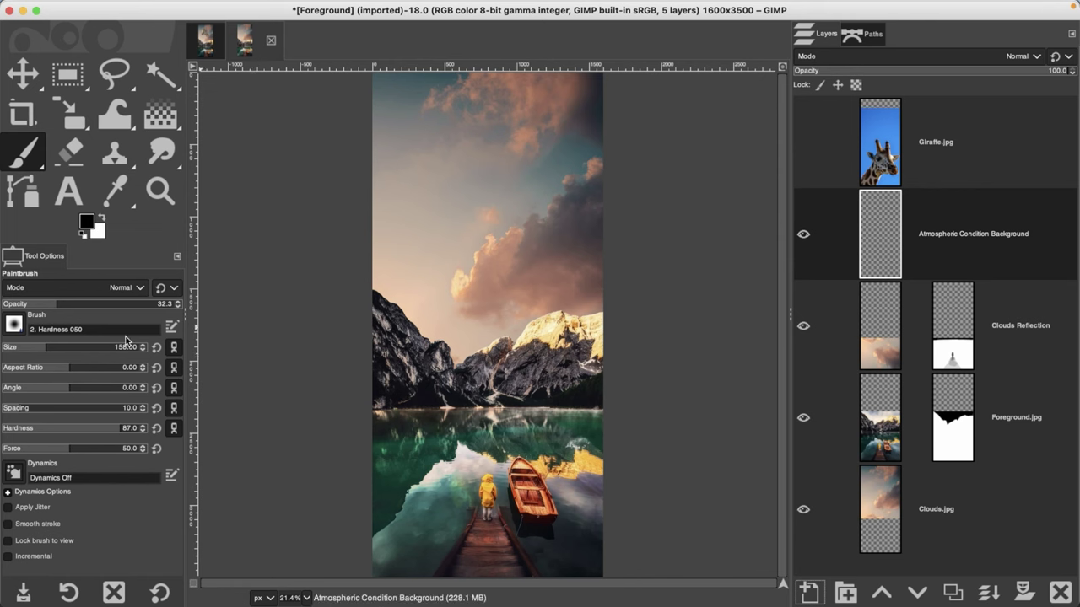
Fill the Atmospheric Condition Background layer with white using Bucket Fill and lower it to the bottom of the layer stack
click(100, 220)
key(shift+b)
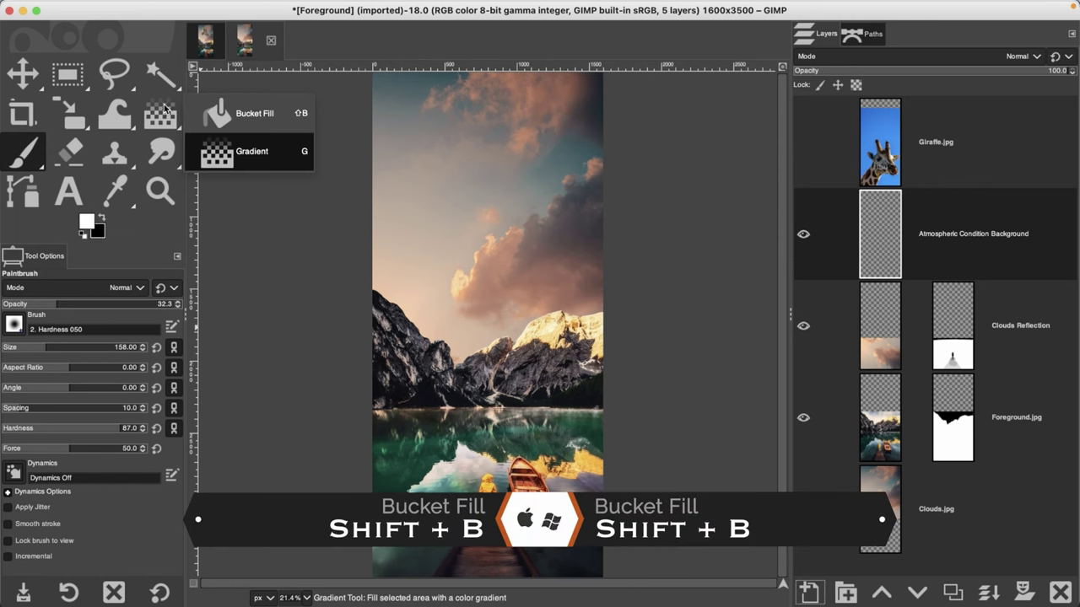
click(505, 311)
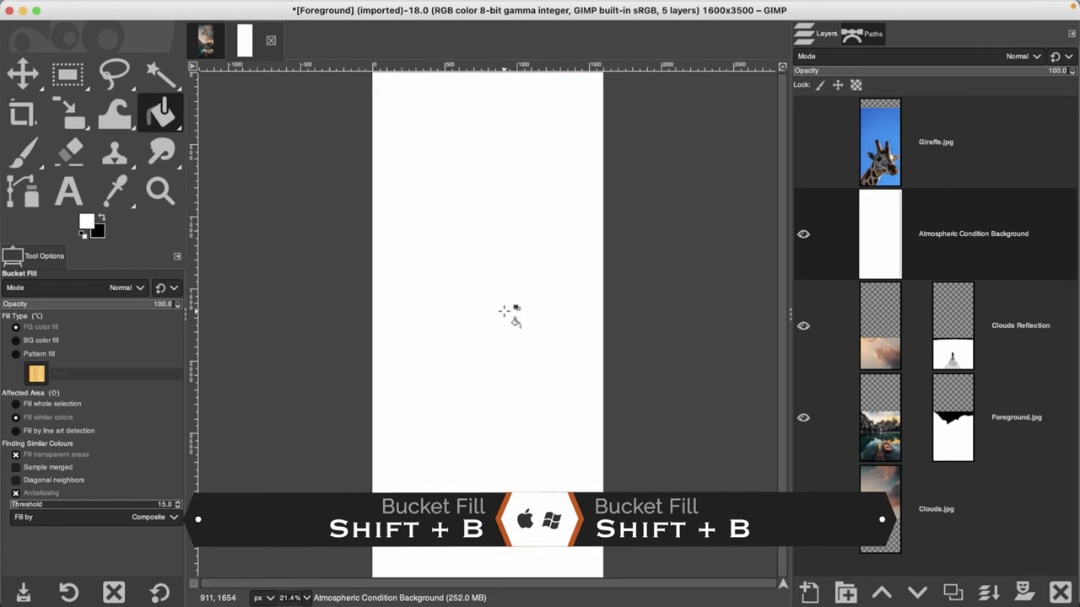
click(918, 592)
click(917, 592)
click(918, 592)
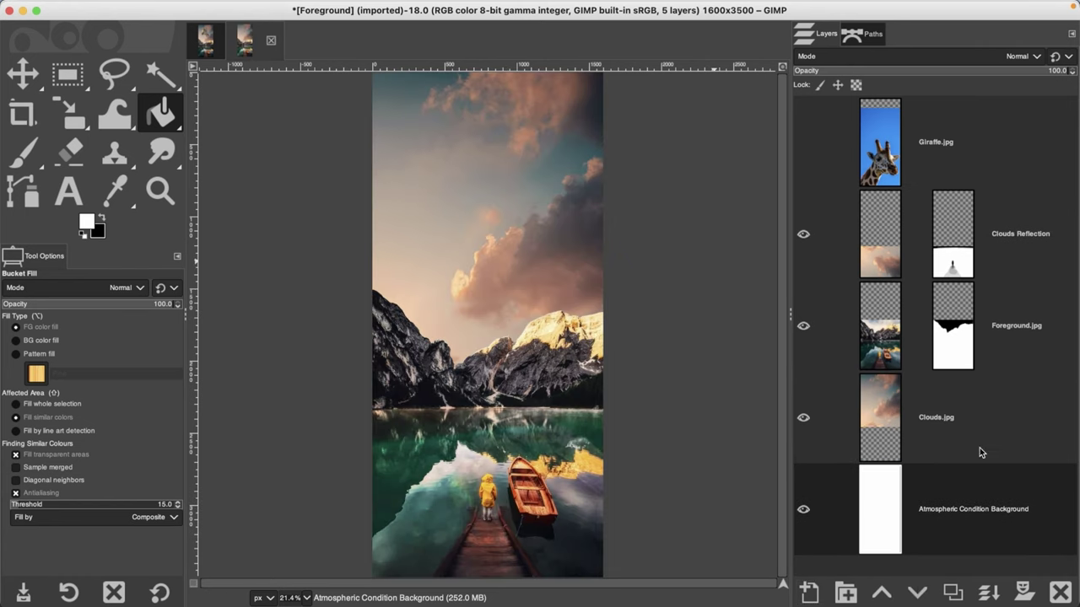
Add a white, full-opacity layer mask to the Clouds.jpg layer
click(938, 437)
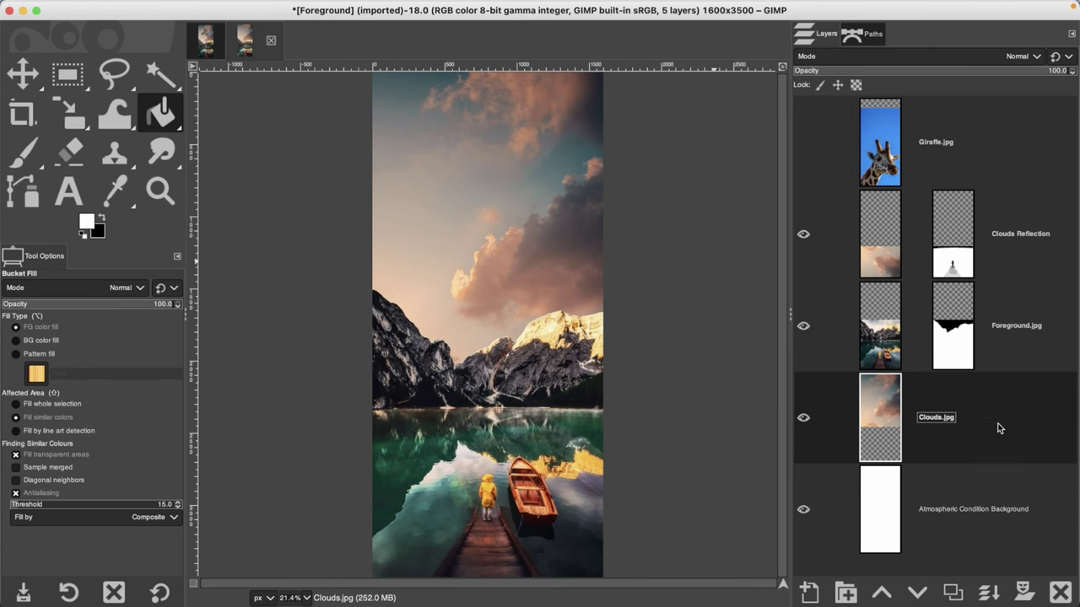
click(1025, 592)
click(1042, 589)
Apply a vertical linear black-to-white gradient about 1107 px long on the Clouds.jpg mask, from the person up to just above the mountains
click(166, 119)
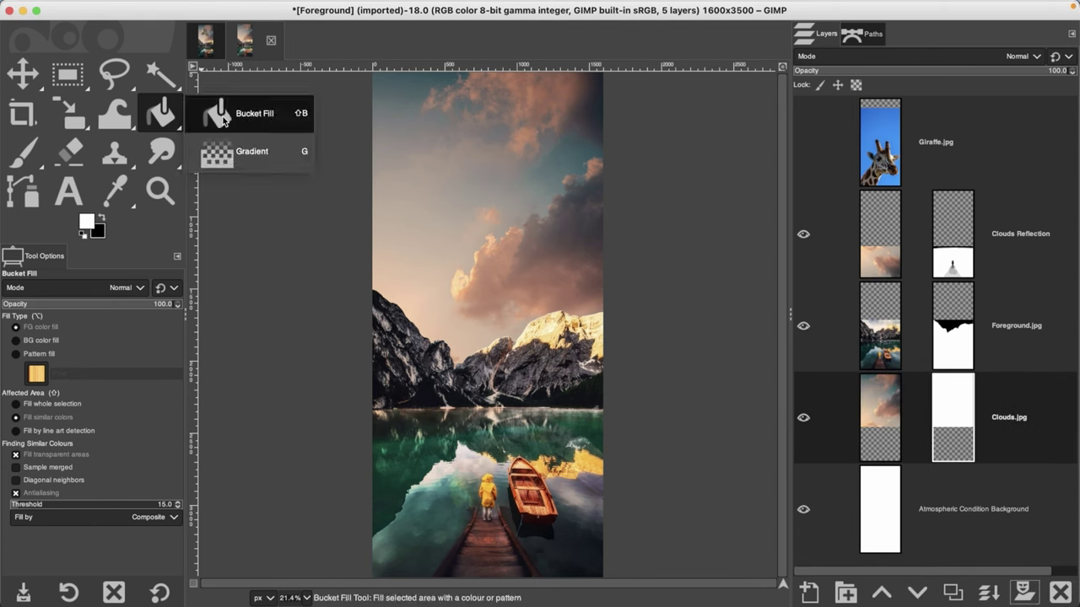
click(240, 150)
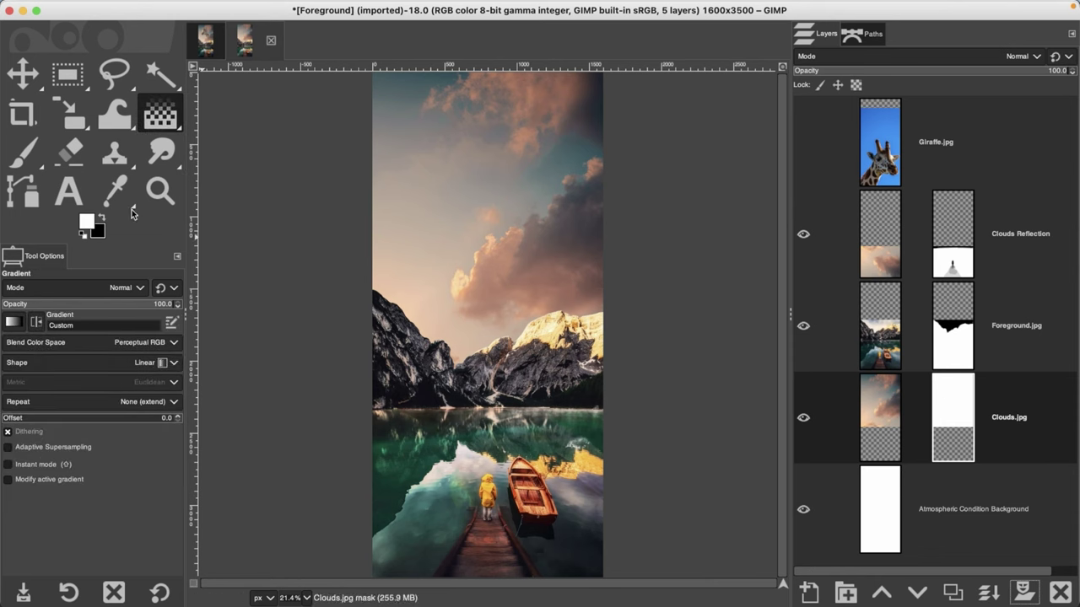
click(104, 220)
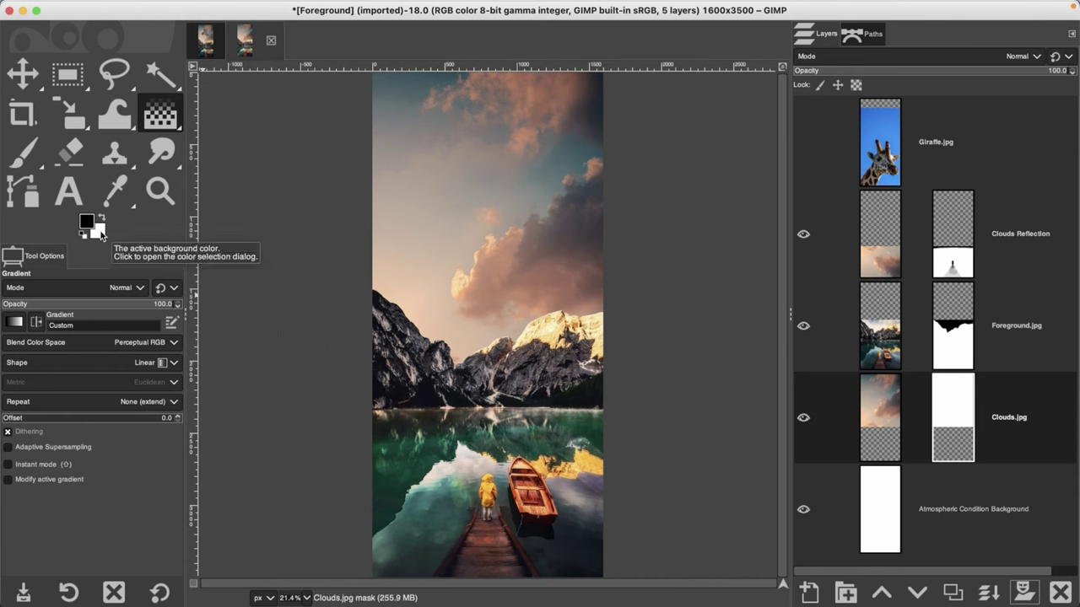
click(98, 235)
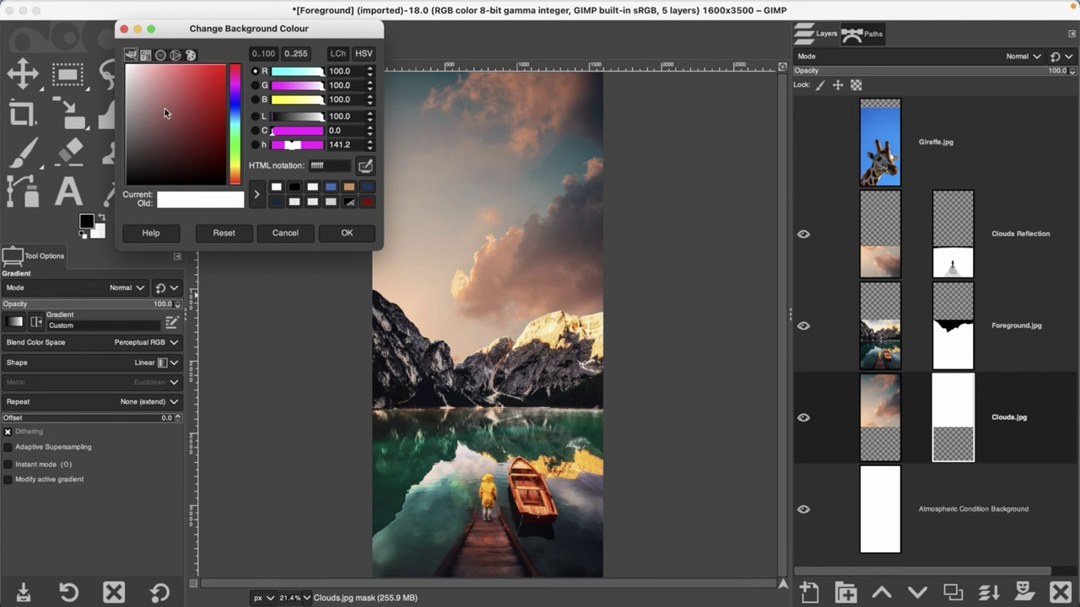
click(347, 234)
mouse_move(479, 302)
mouse_down()
mouse_move(479, 459)
mouse_move(458, 234)
mouse_move(480, 233)
mouse_move(477, 223)
mouse_move(479, 460)
mouse_move(478, 446)
mouse_up()
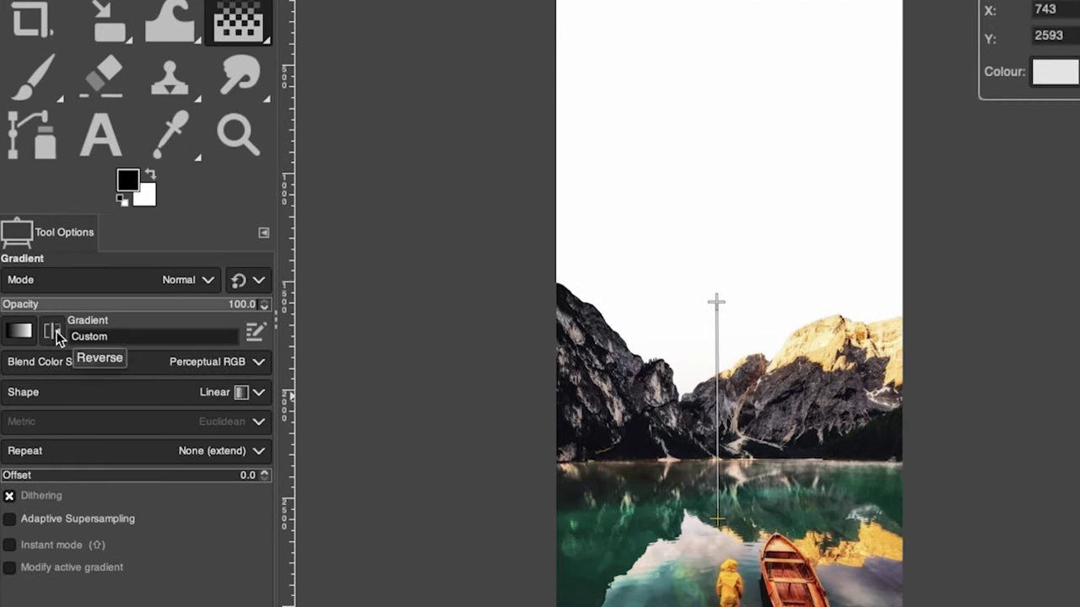
click(56, 333)
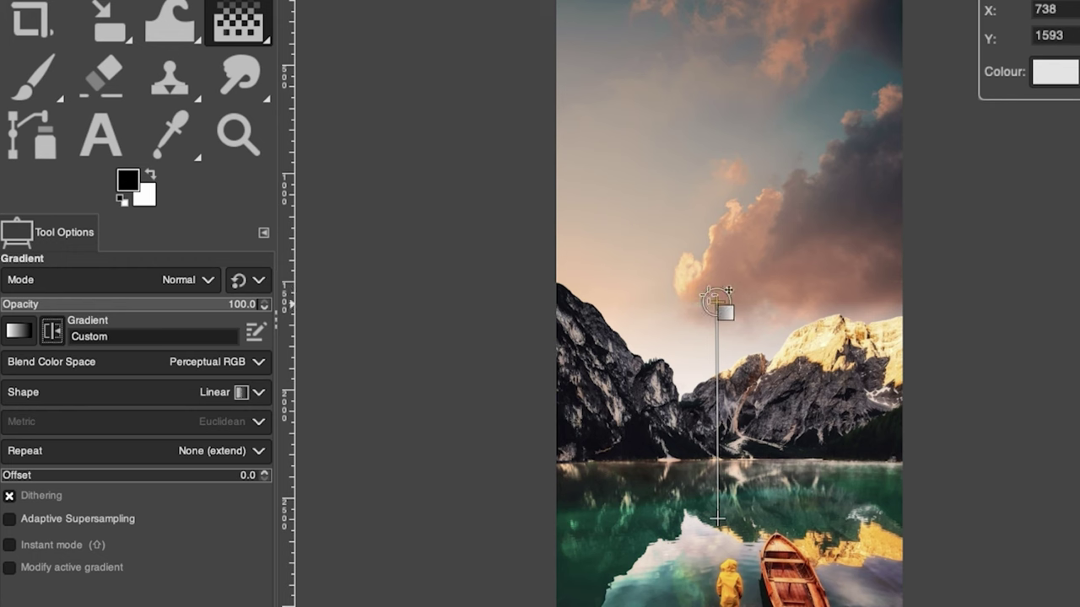
drag(716, 299, 721, 324)
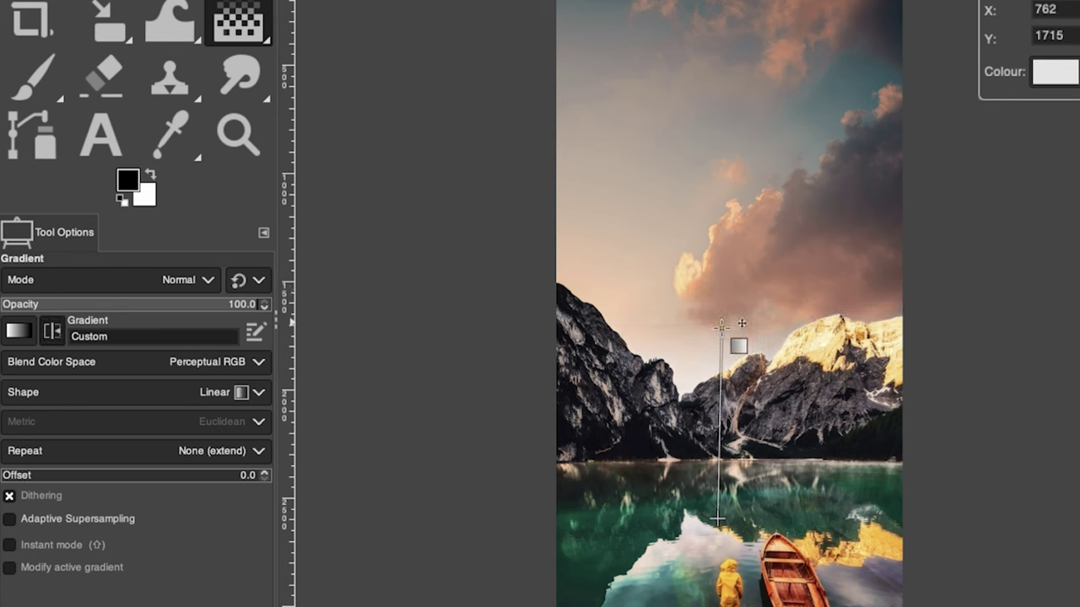
drag(717, 521, 717, 566)
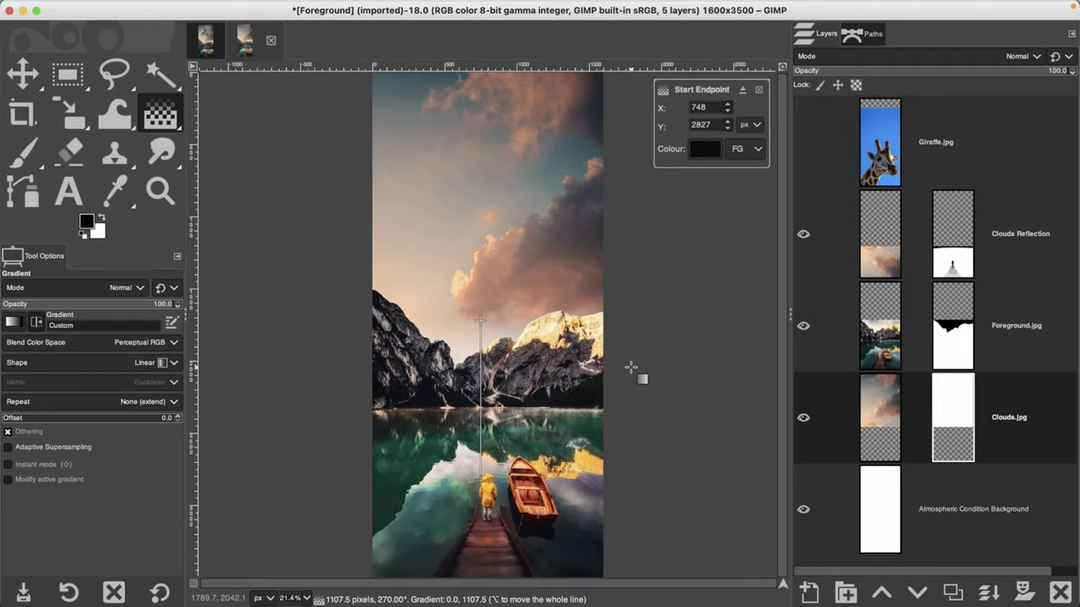
key(Return)
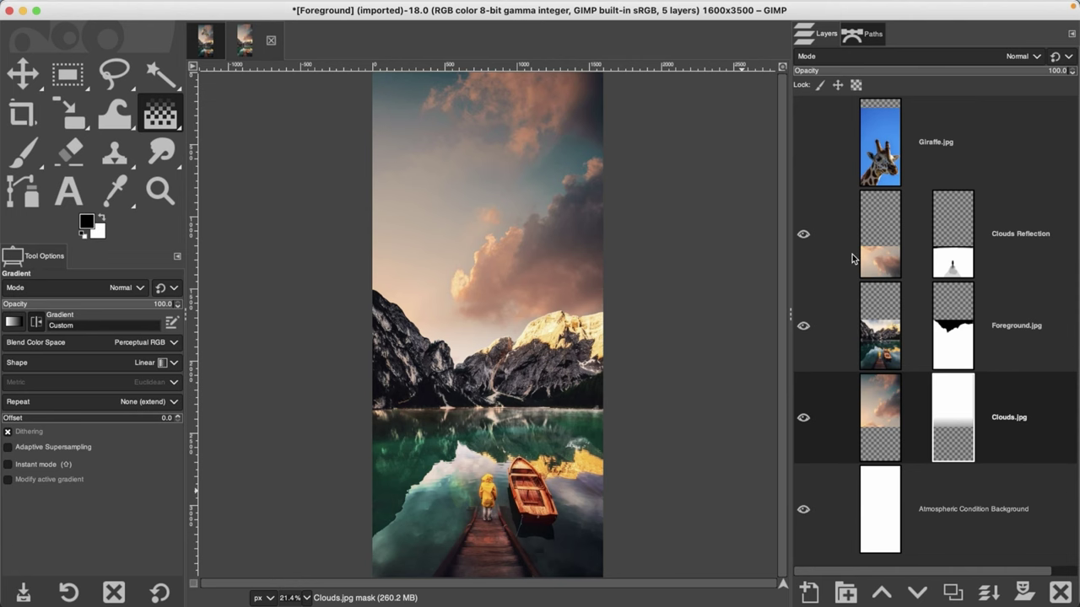
Make the Giraffe.jpg layer visible and check the Clouds.jpg layer's dimensions in Scale Layer
click(803, 142)
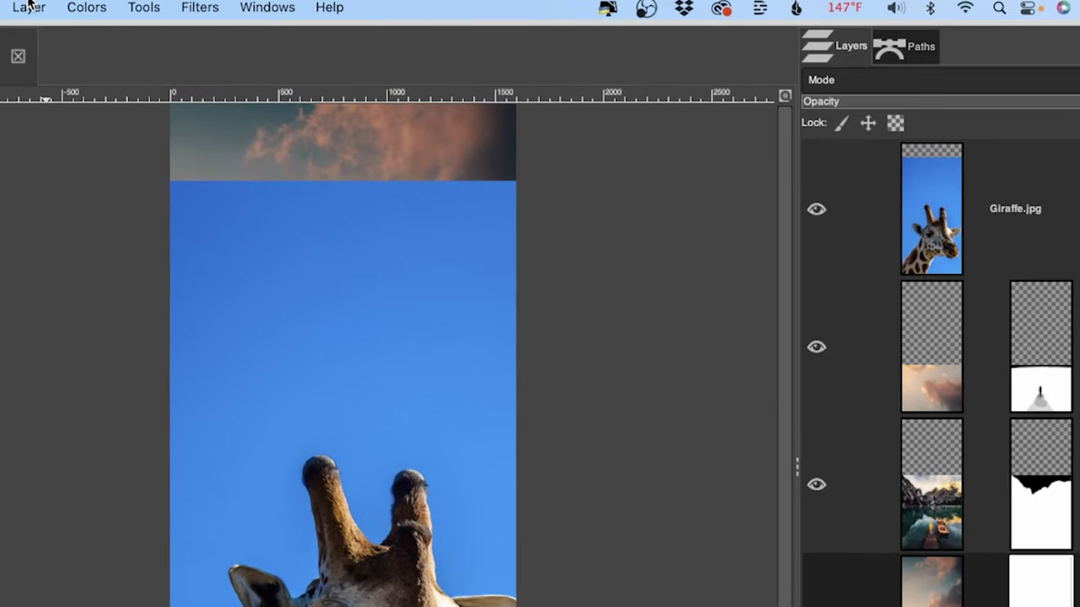
click(28, 7)
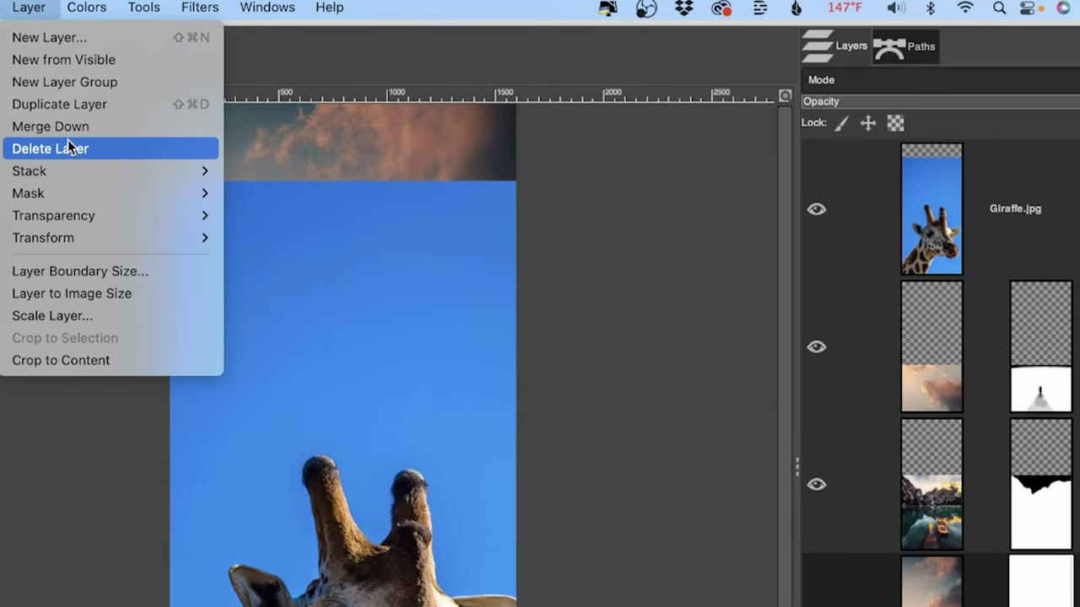
click(76, 317)
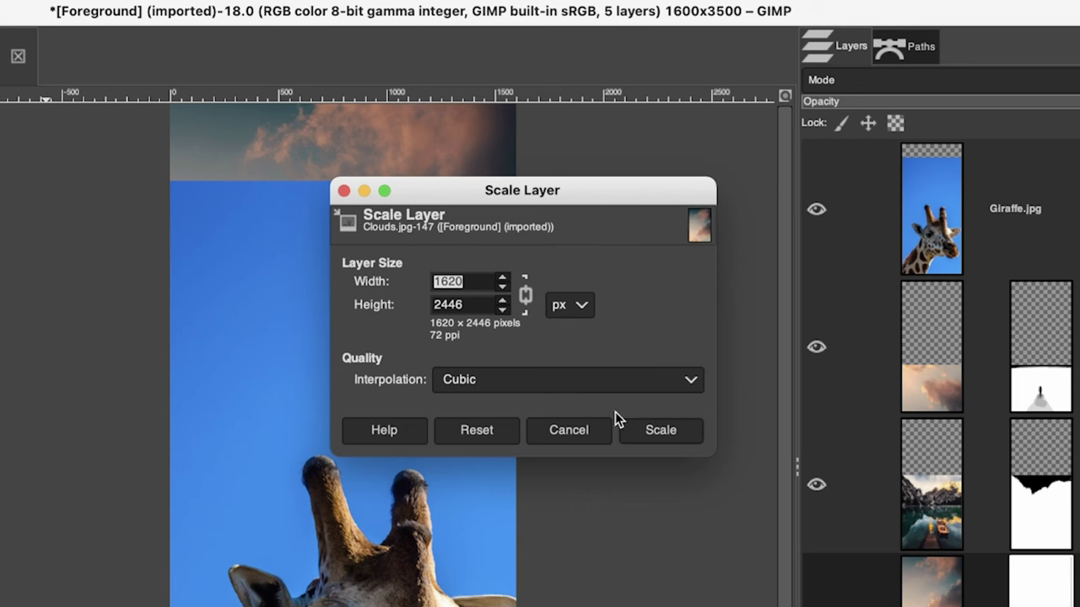
click(647, 429)
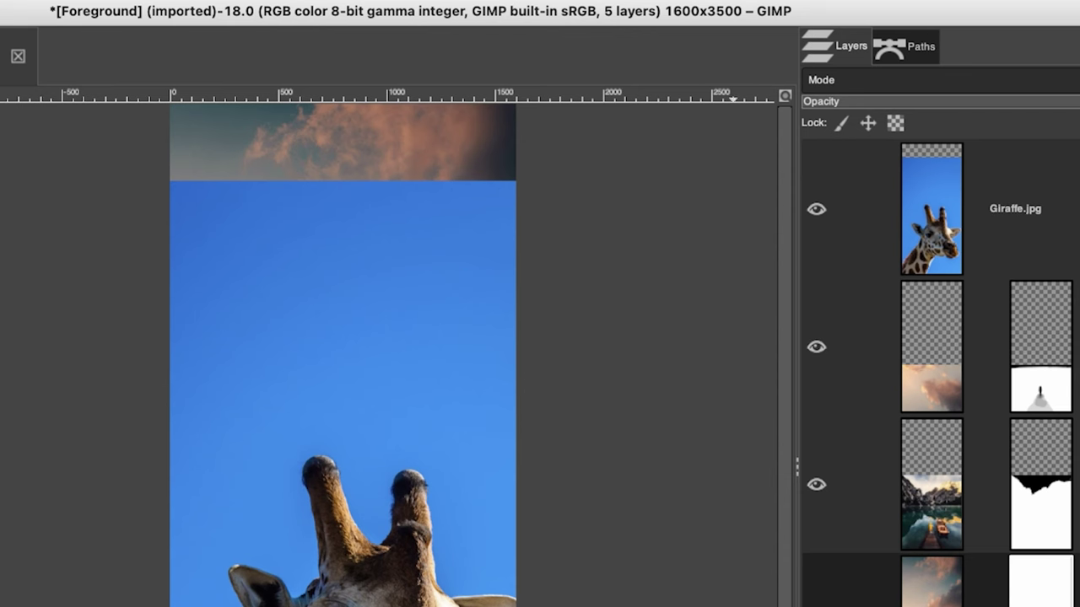
Scale the Giraffe.jpg layer proportionally to 1620 × 2439 px
click(995, 231)
mouse_move(80, 3)
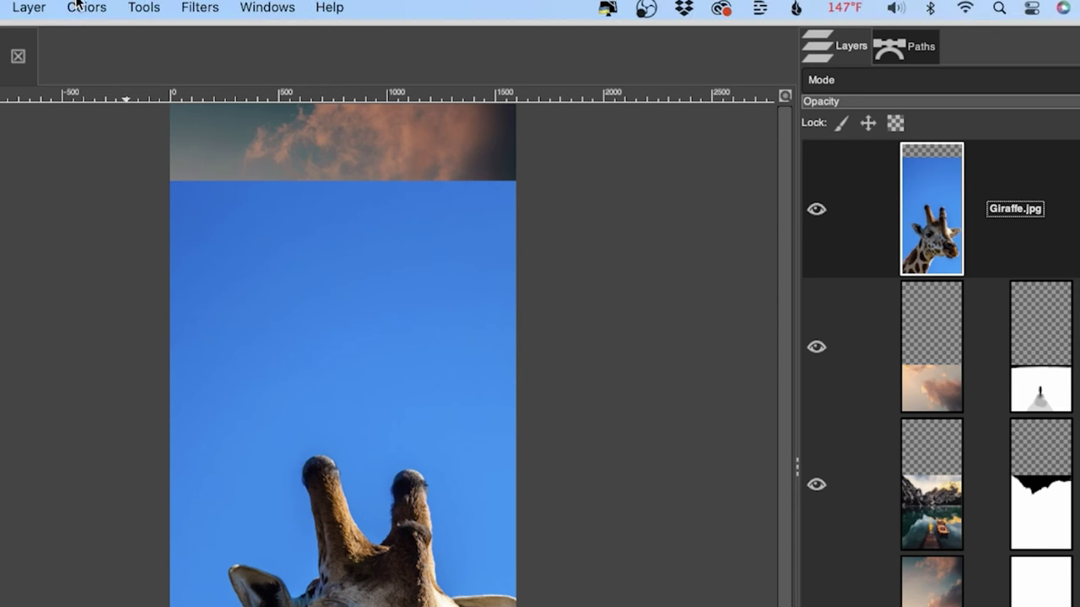
click(34, 6)
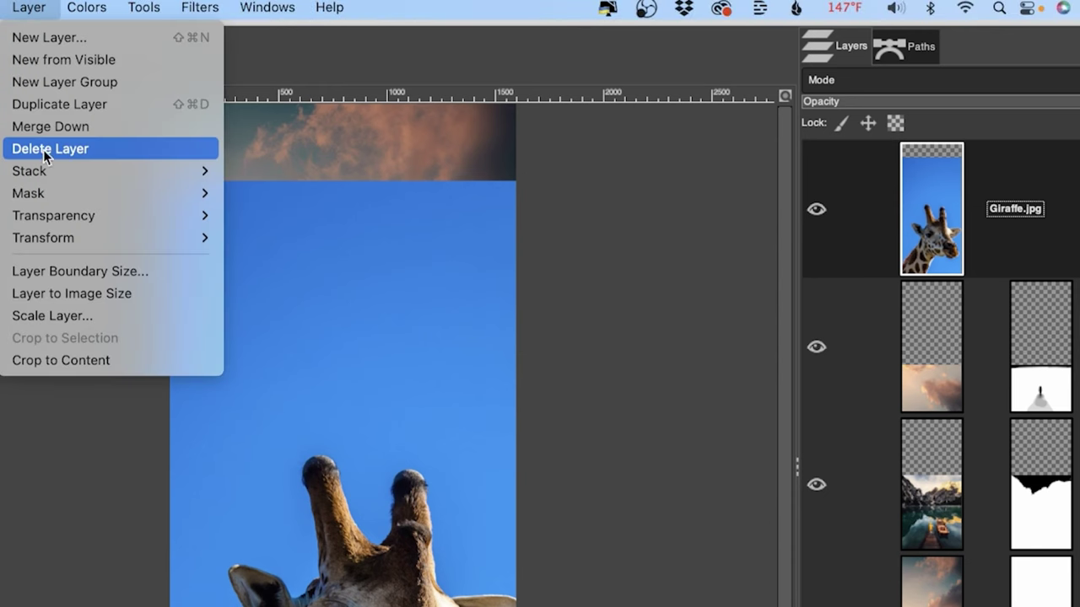
click(53, 317)
text(1620)
key(Tab)
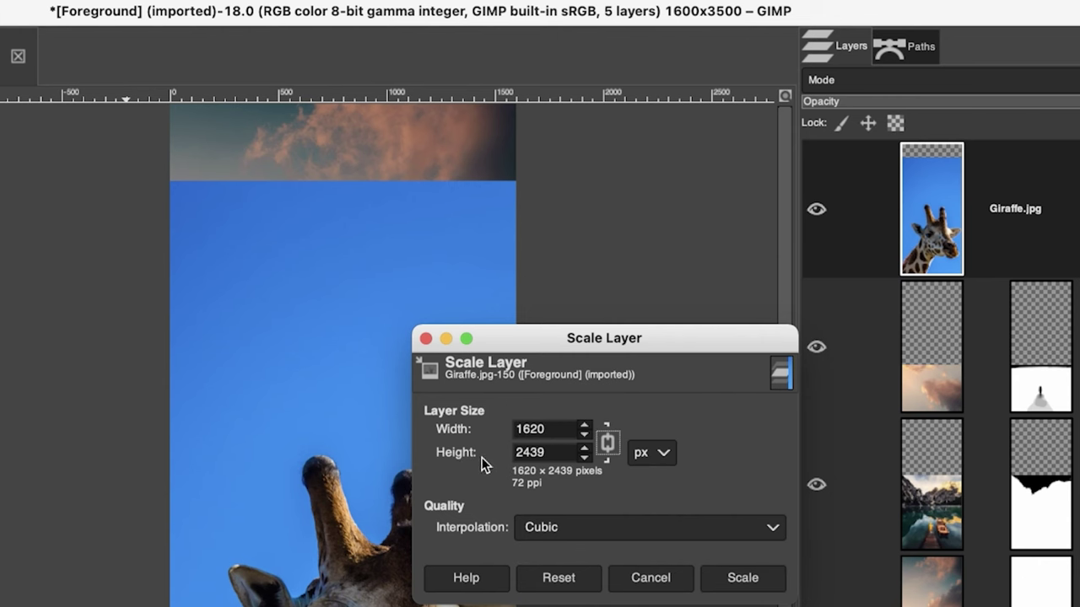
click(731, 580)
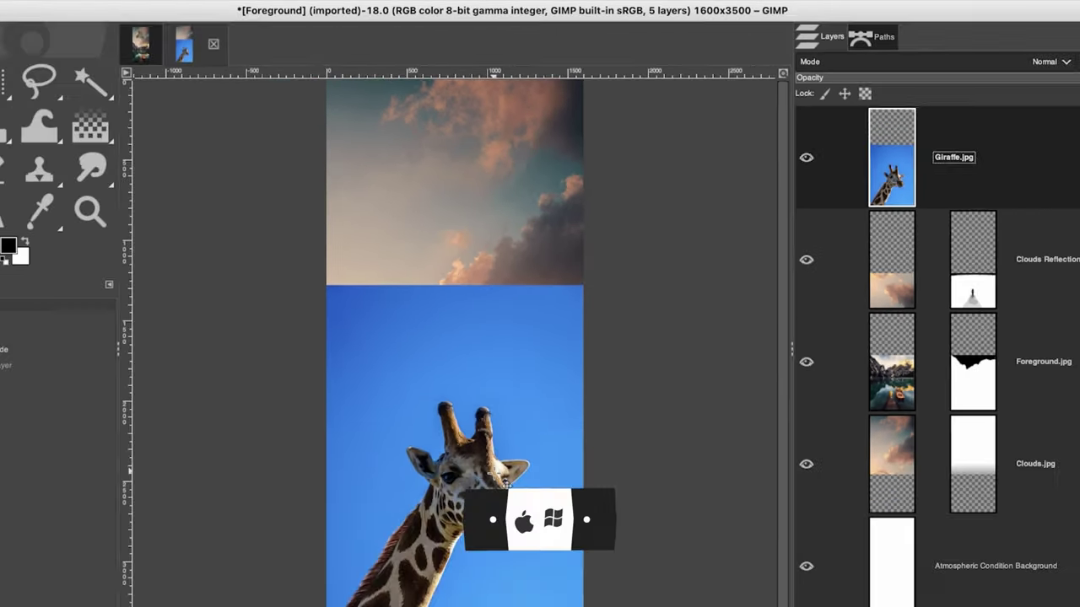
Move the giraffe layer up to cover the sky area and lower its opacity so the clouds and mountains show through
drag(506, 479, 503, 266)
drag(545, 342, 543, 286)
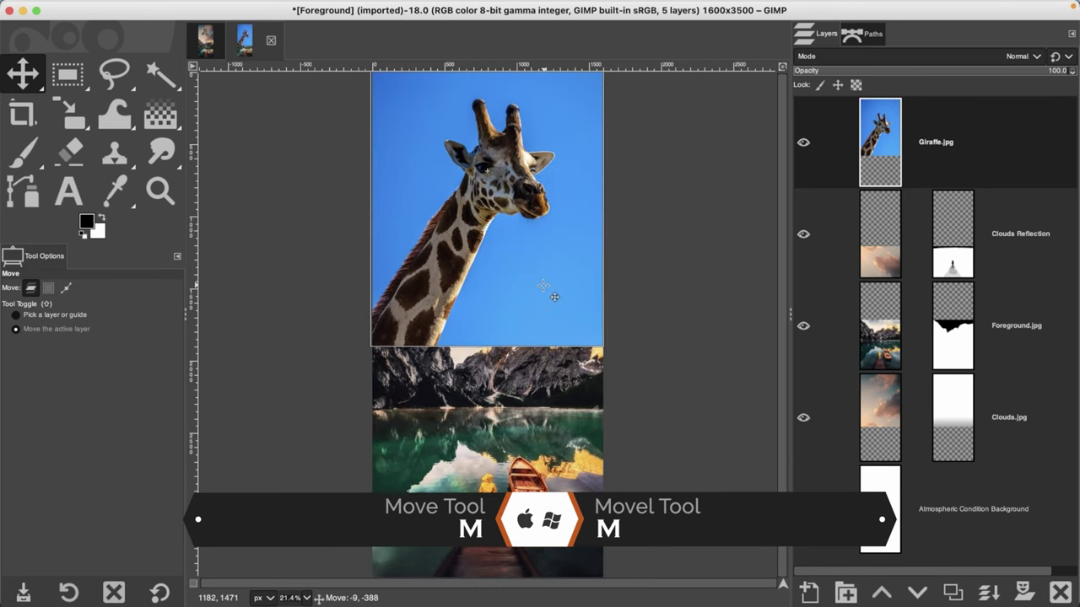
click(920, 71)
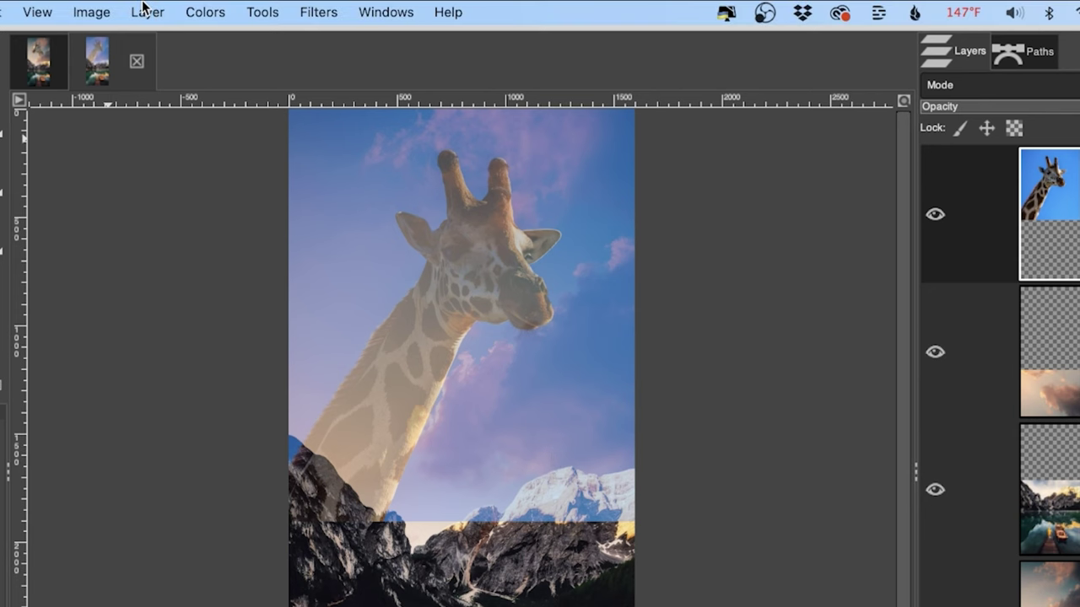
Flip the Giraffe.jpg layer horizontally
click(148, 12)
mouse_move(214, 241)
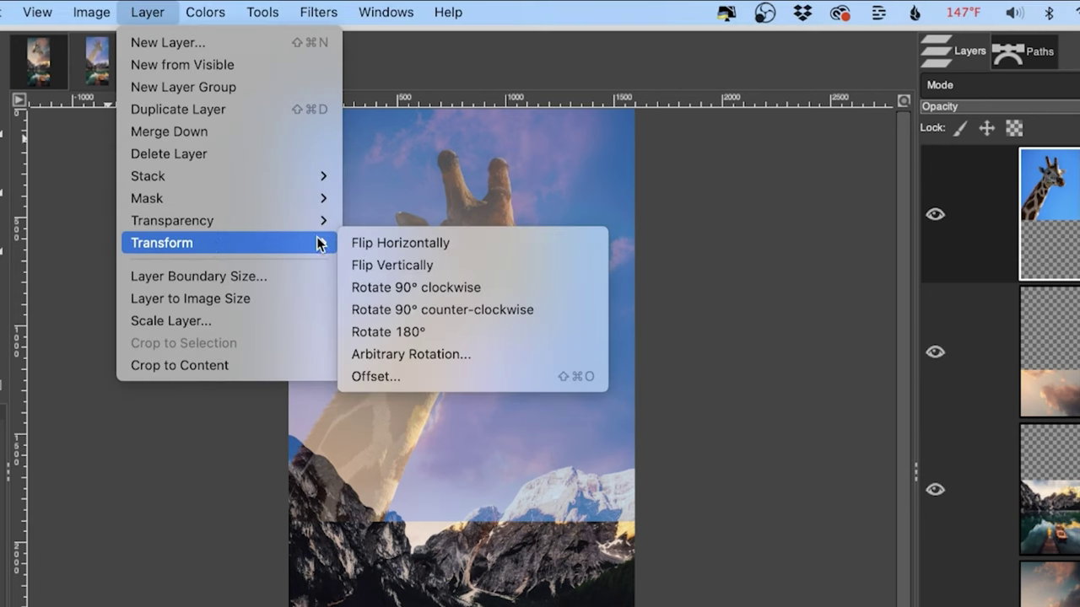
click(403, 246)
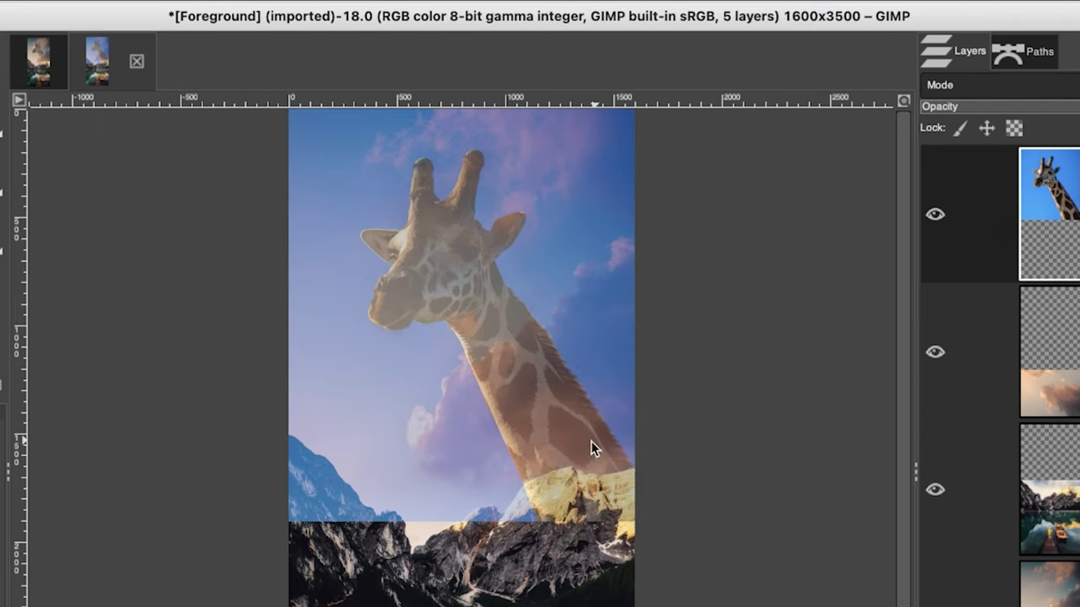
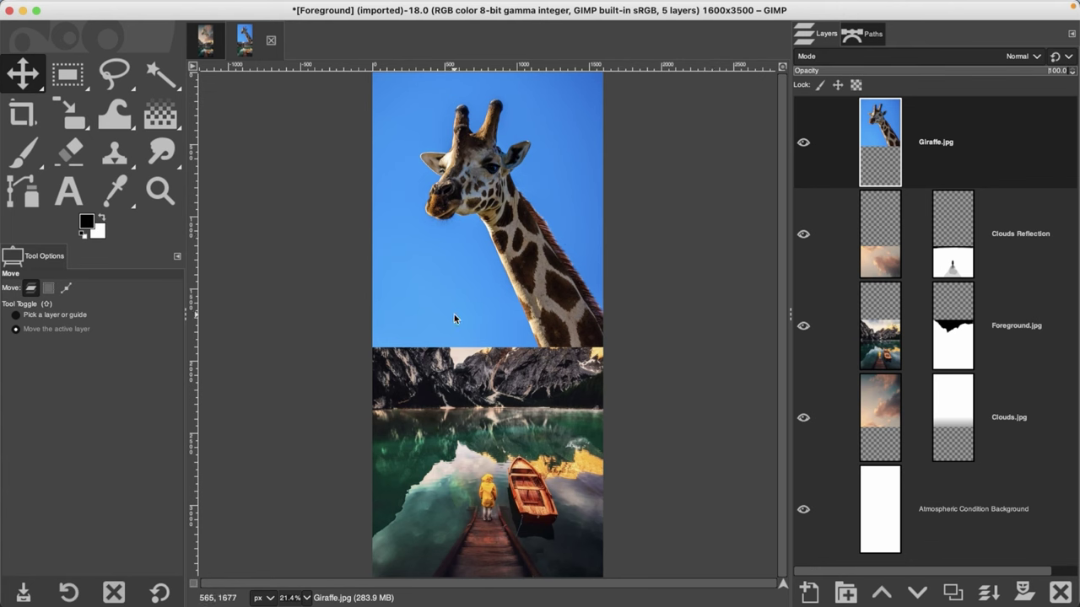
Fuzzy-select the blue sky around the giraffe and add an inverted layer mask from the selection to Giraffe.jpg
key(u)
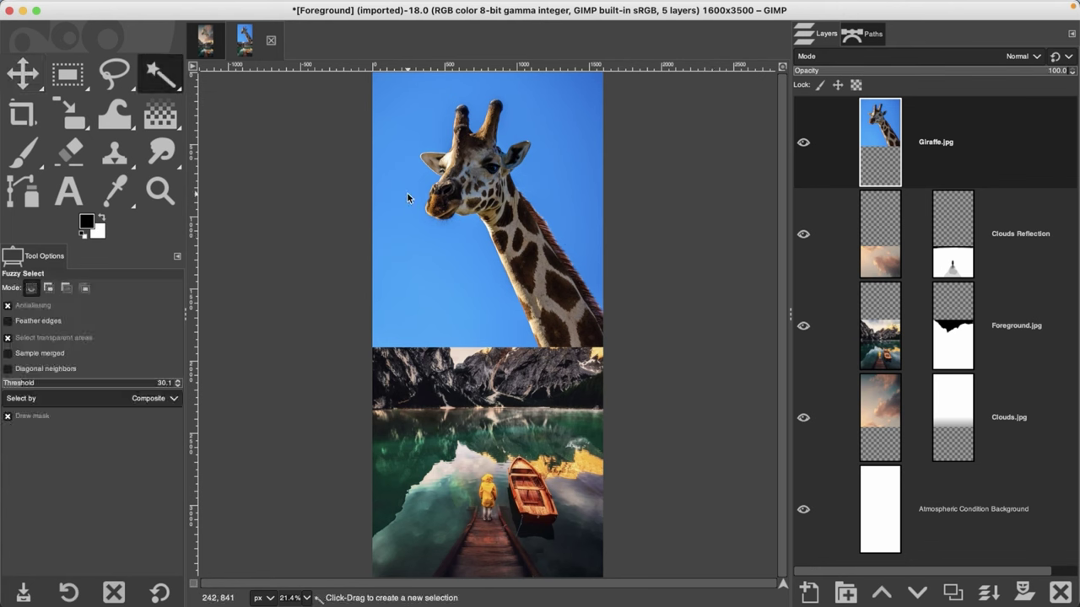
drag(403, 174, 403, 182)
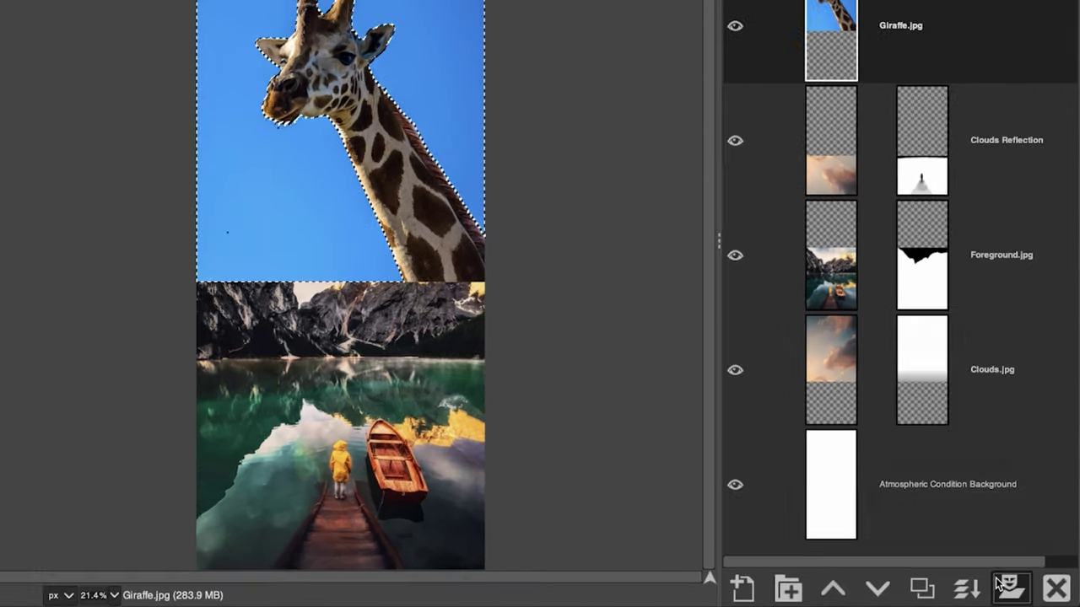
click(1024, 593)
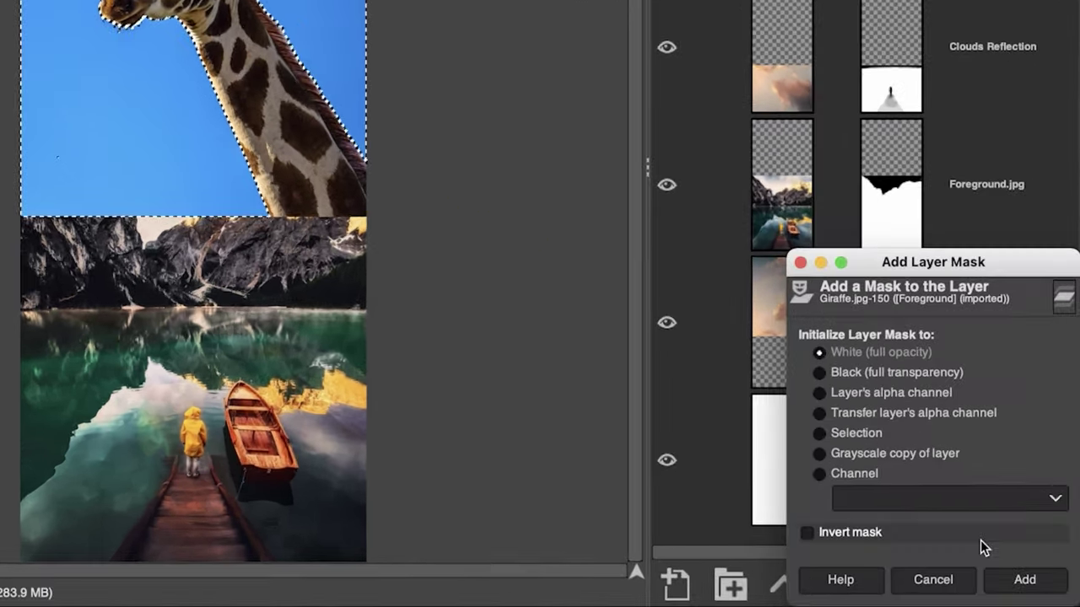
click(842, 533)
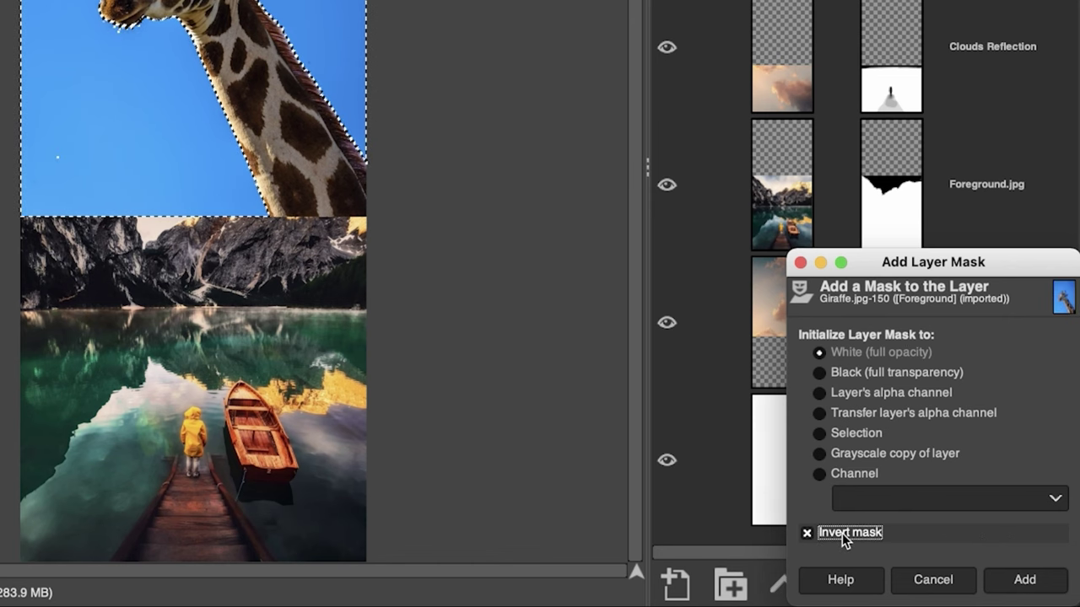
click(859, 433)
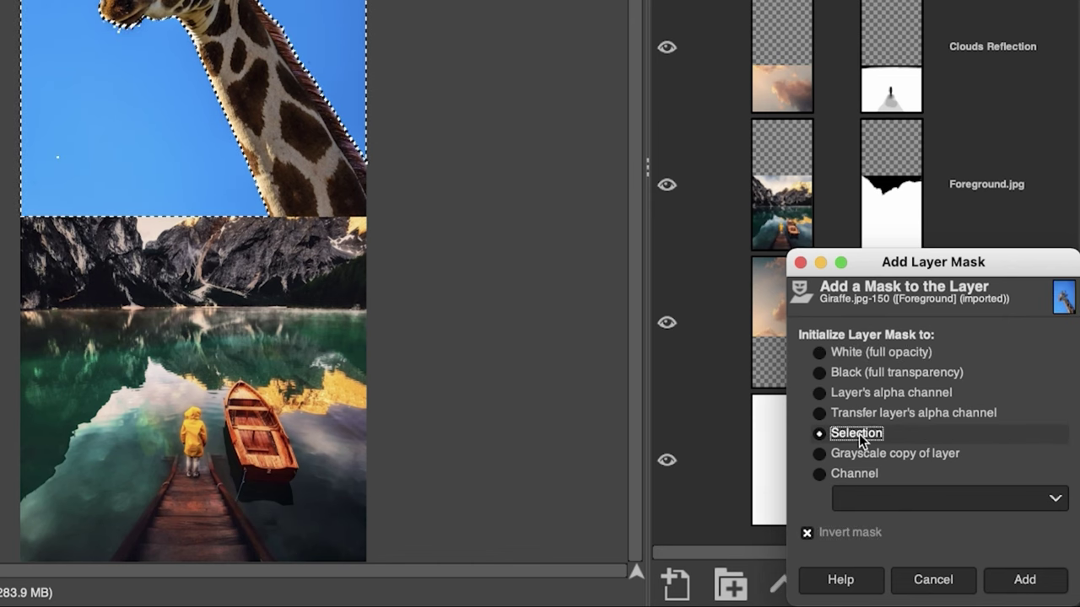
click(1002, 581)
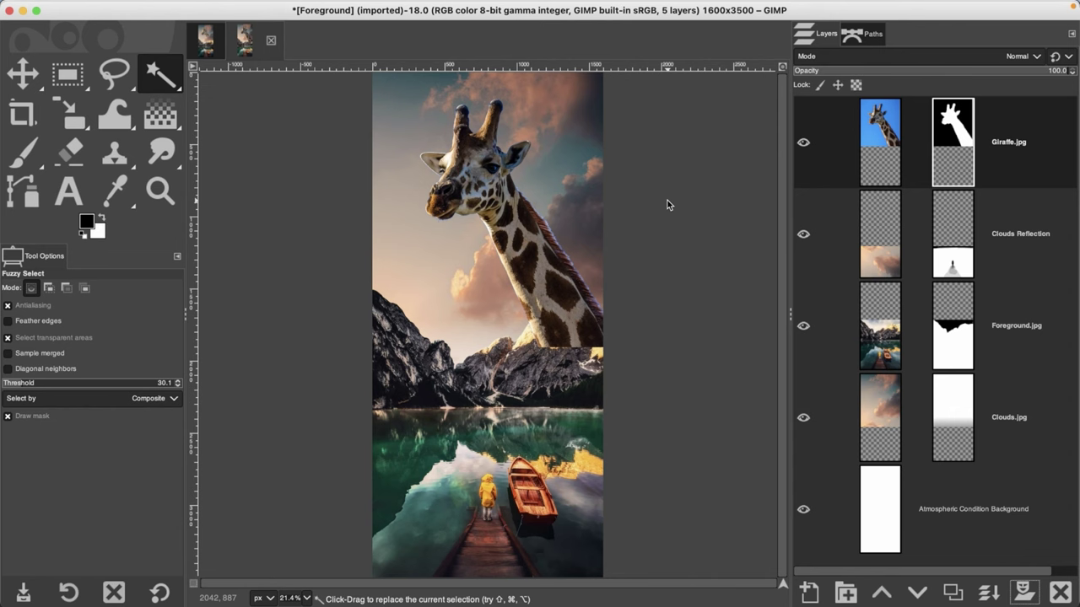
Place the Giraffe.jpg layer below Foreground.jpg and clear the selection
drag(879, 141, 891, 371)
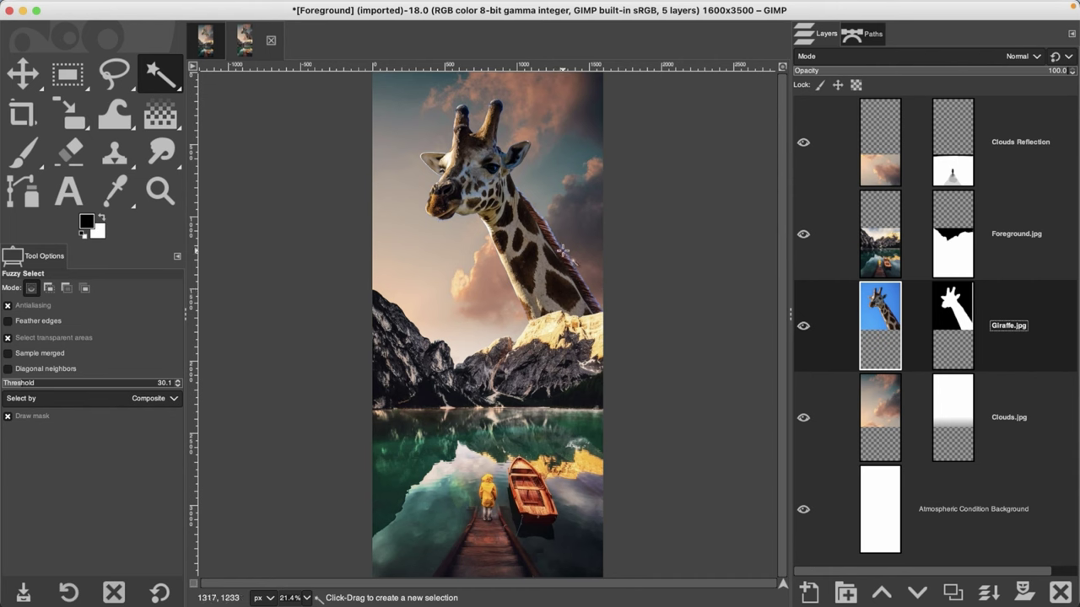
click(562, 243)
key(super+shift+a)
Examine the masked edge of the giraffe's neck and mane up close
key(z)
click(562, 243)
click(563, 242)
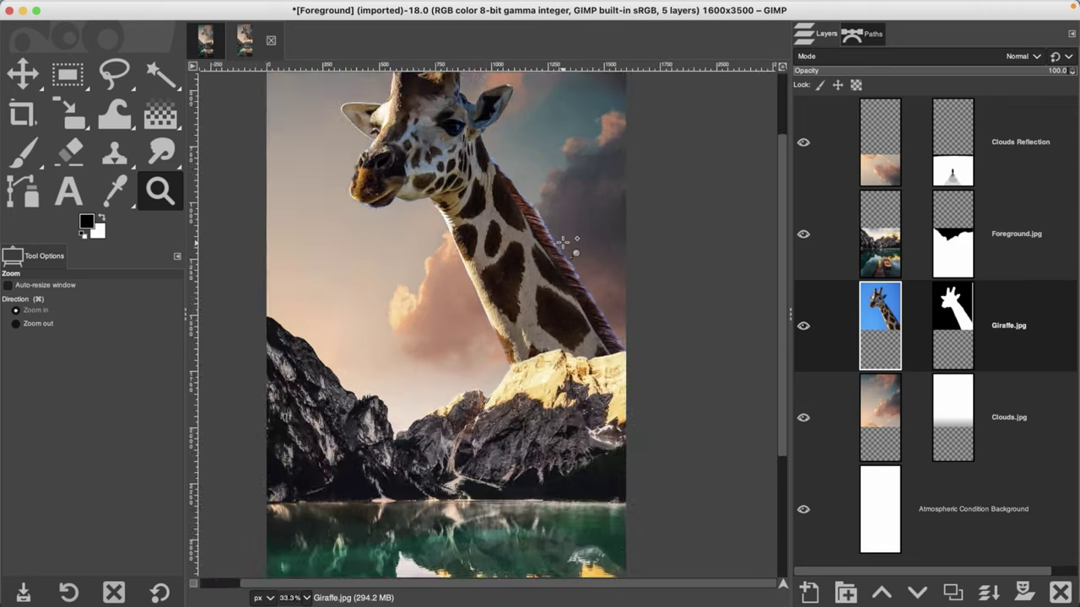
click(561, 244)
click(560, 244)
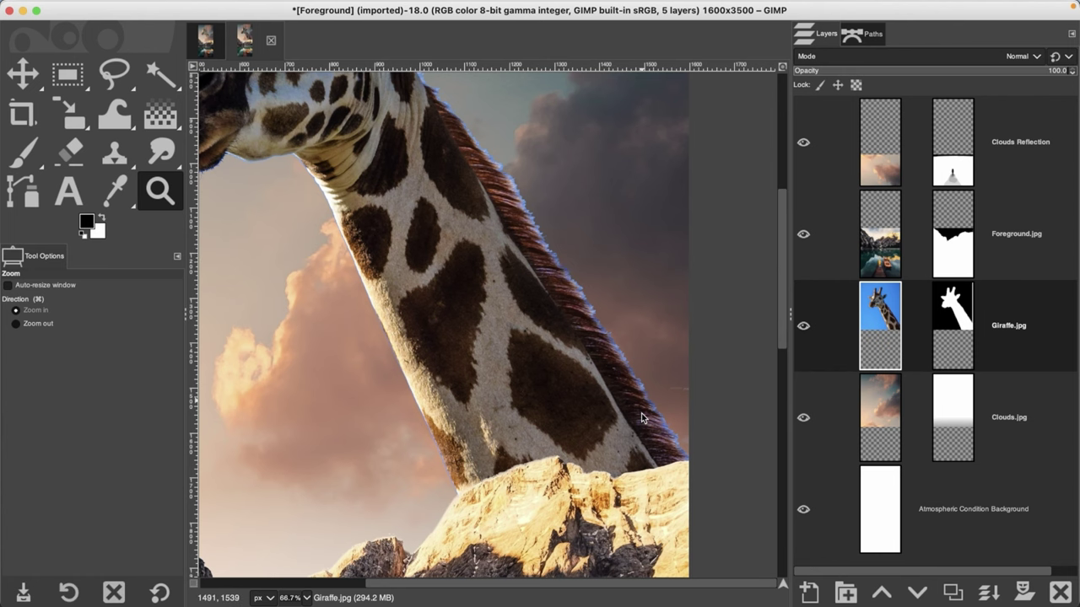
click(549, 274)
click(555, 272)
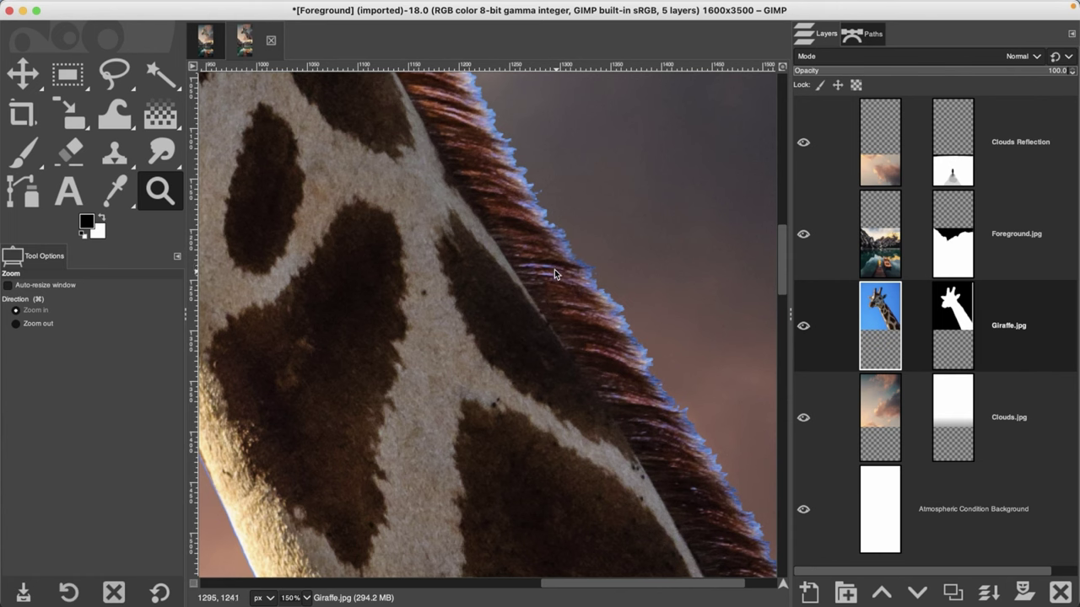
super+click(602, 297)
super+click(601, 297)
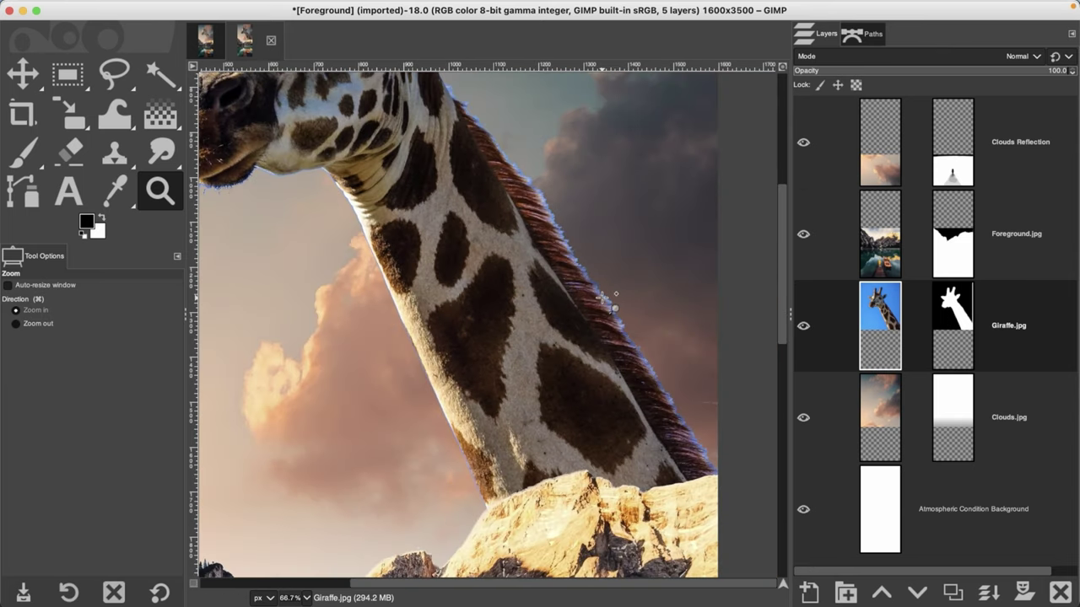
Set the Paintbrush to size 51 and opacity 100, and make the Foreground.jpg layer mask active
key(p)
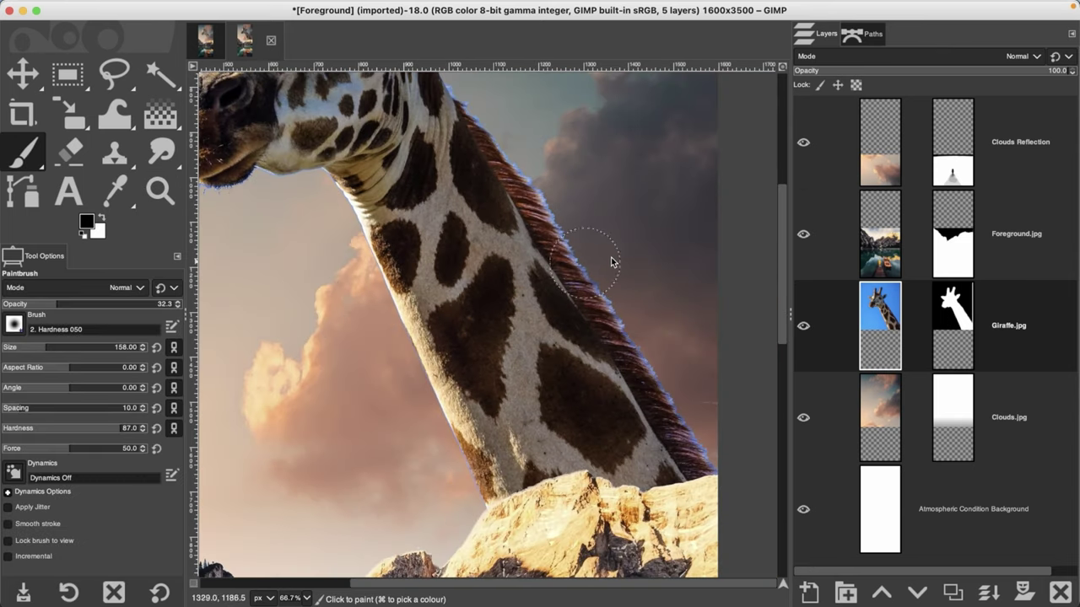
click(32, 305)
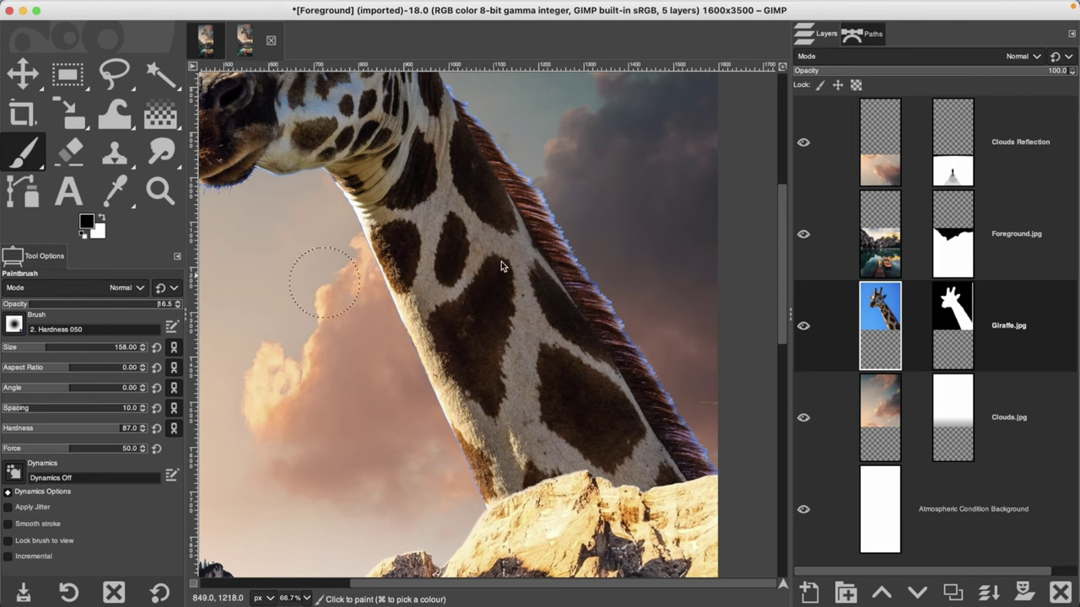
drag(31, 346, 23, 350)
click(36, 305)
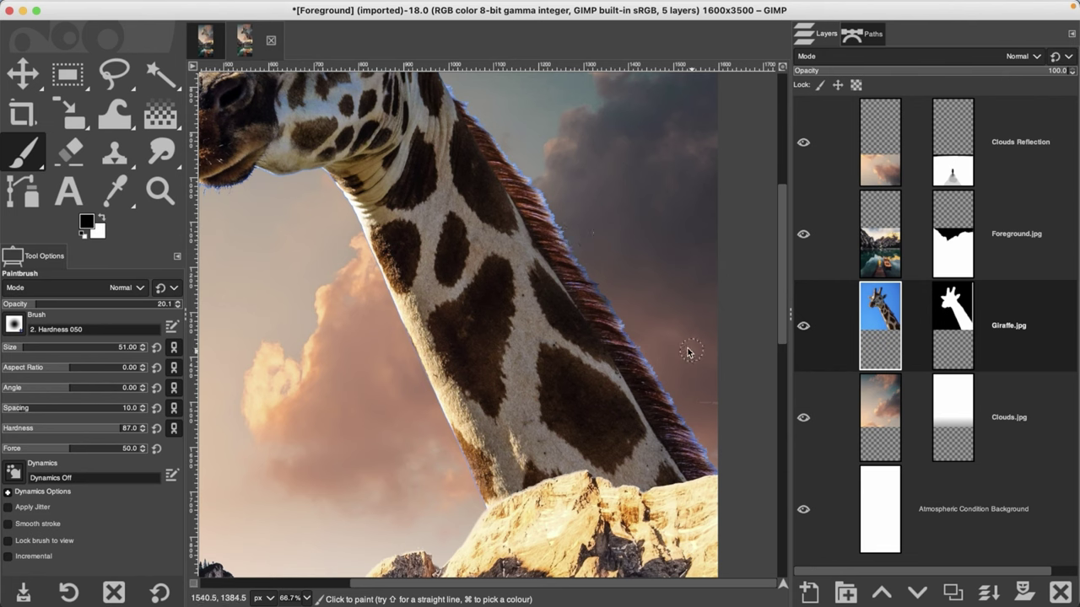
click(149, 302)
drag(177, 307, 470, 321)
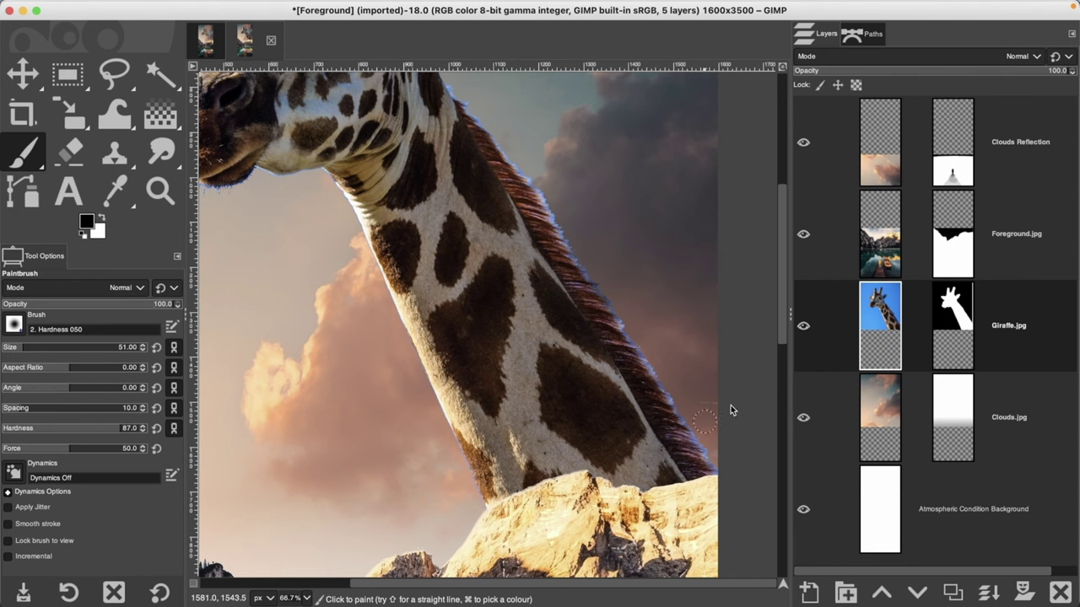
click(953, 260)
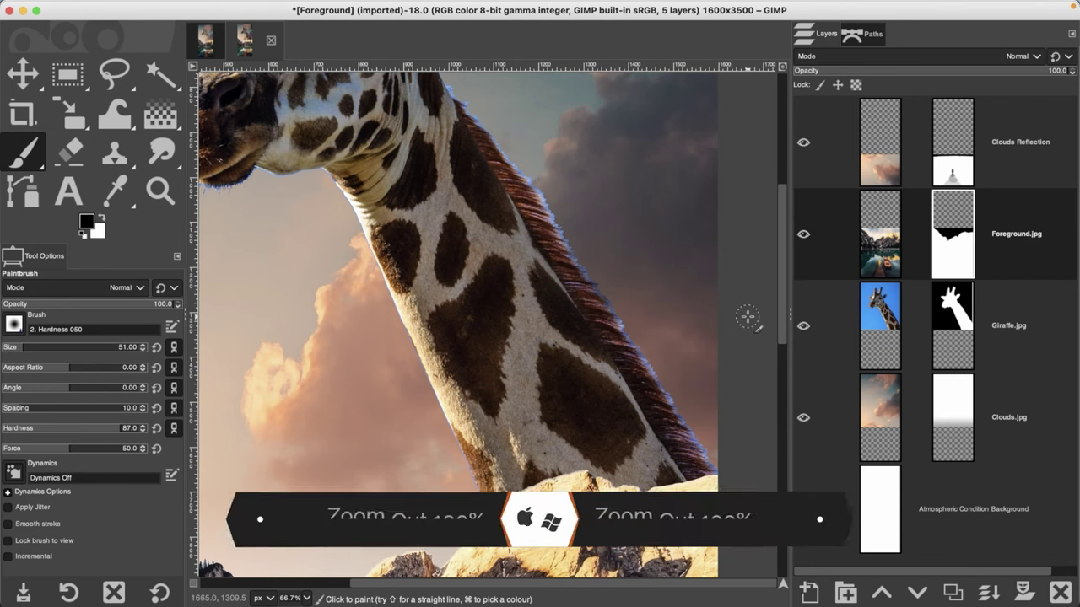
key(super+shift+j)
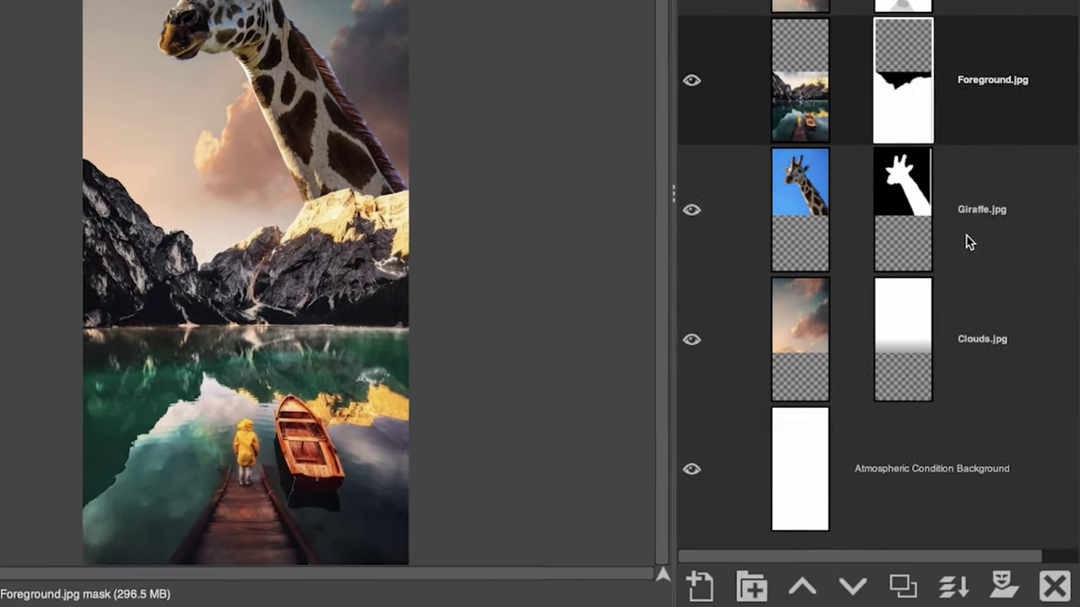
Duplicate the Giraffe.jpg layer and apply the duplicate's layer mask
click(1000, 348)
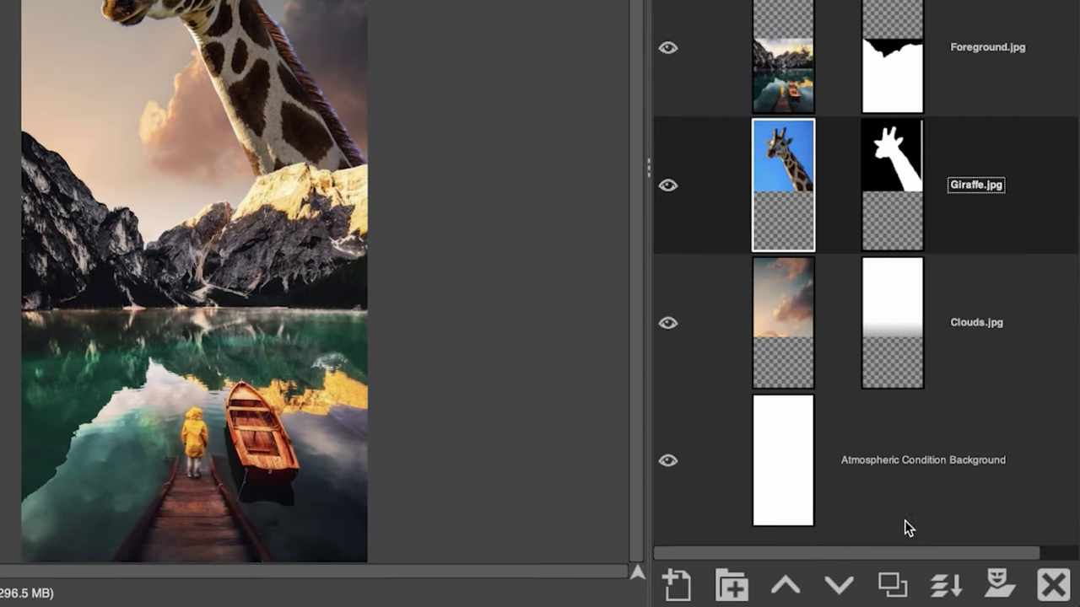
click(892, 584)
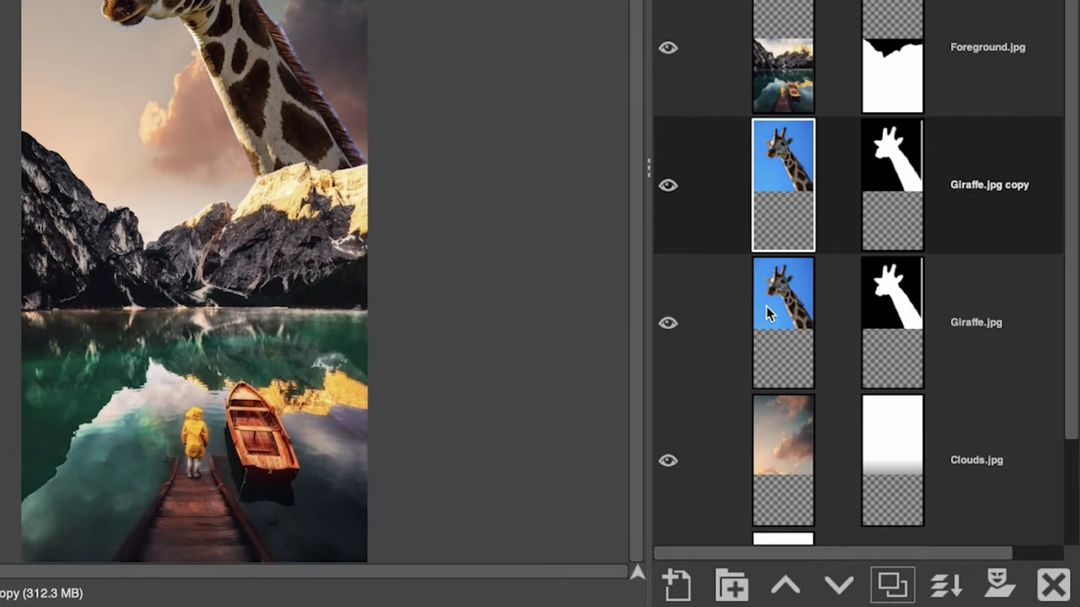
right_click(663, 202)
click(793, 70)
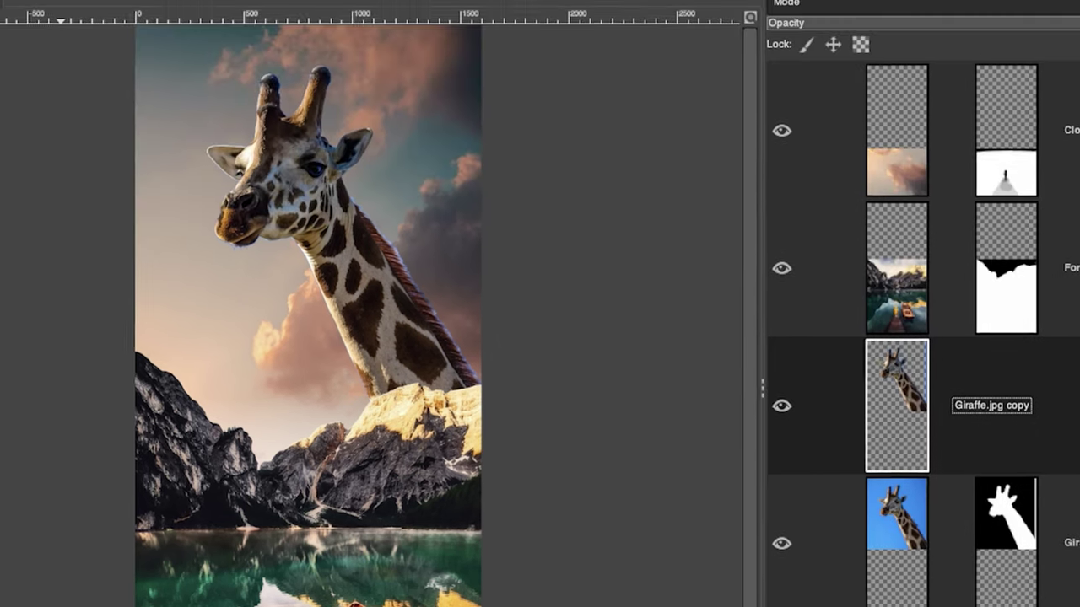
Flip the Giraffe.jpg copy layer vertically
click(38, 12)
mouse_move(96, 239)
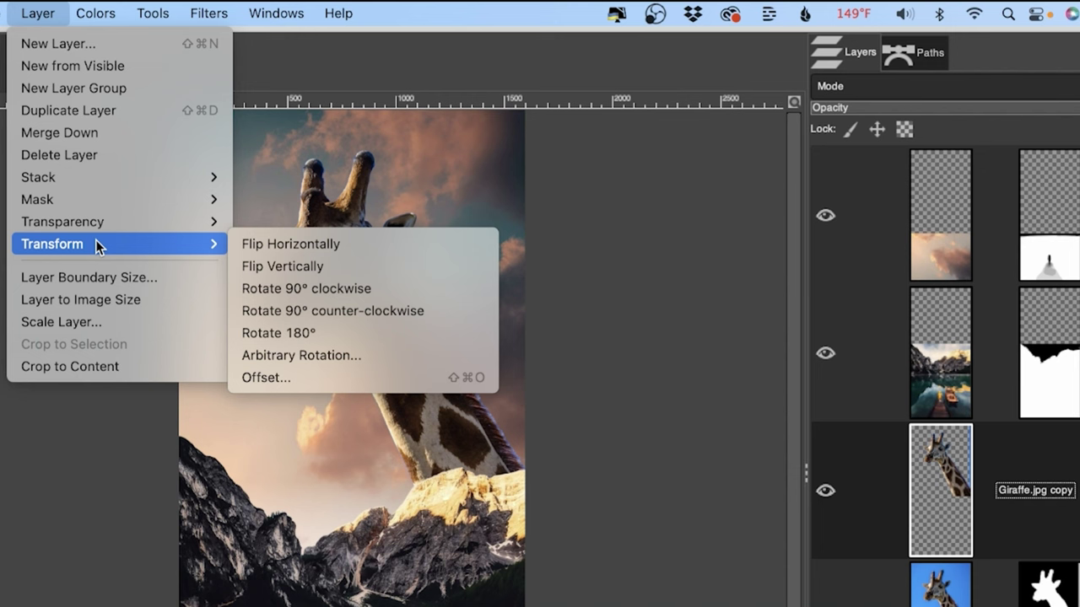
click(286, 267)
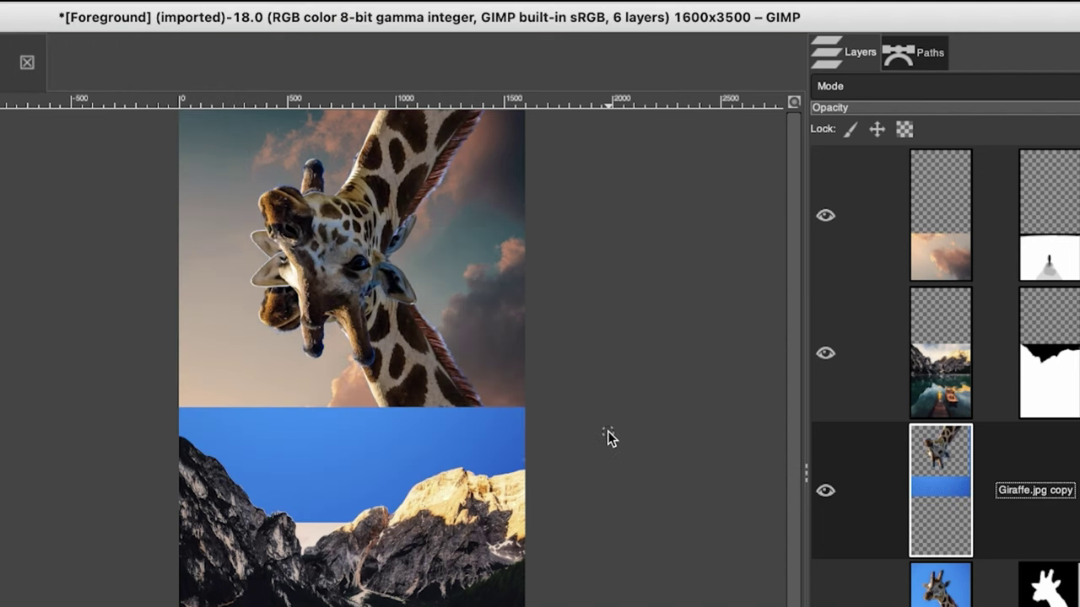
Move the flipped giraffe down over the lake as a reflection and raise its layer above Foreground.jpg
key(m)
drag(366, 248, 370, 435)
drag(371, 558, 371, 580)
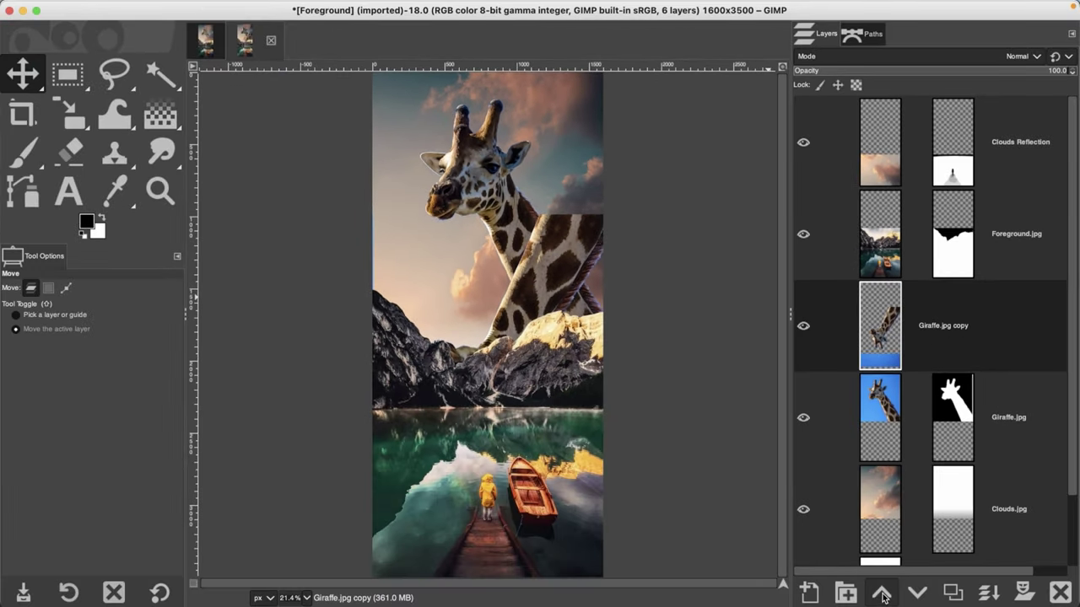
click(881, 593)
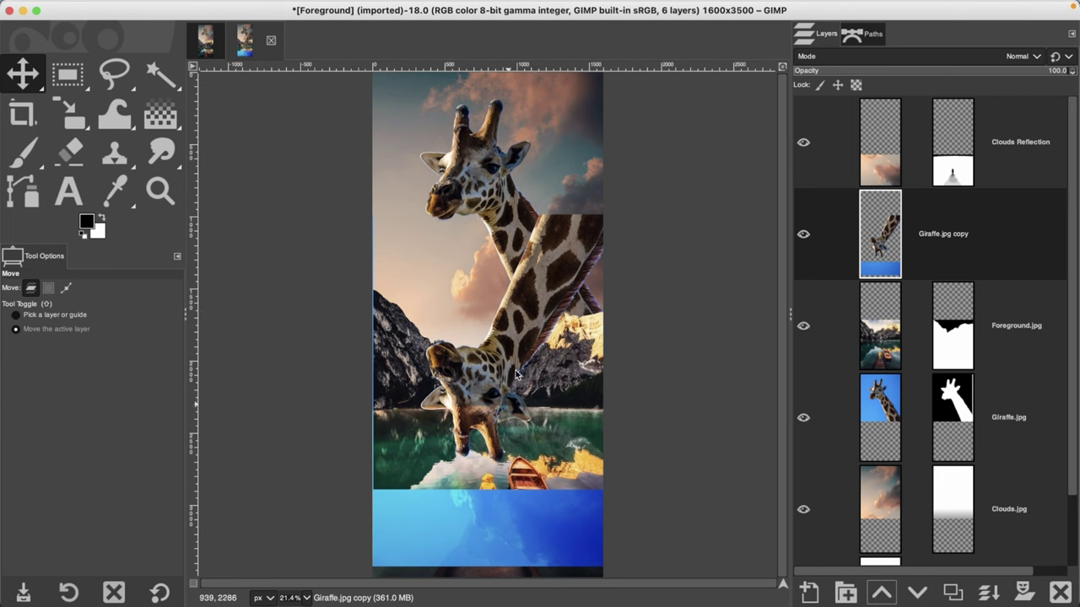
drag(518, 339, 519, 412)
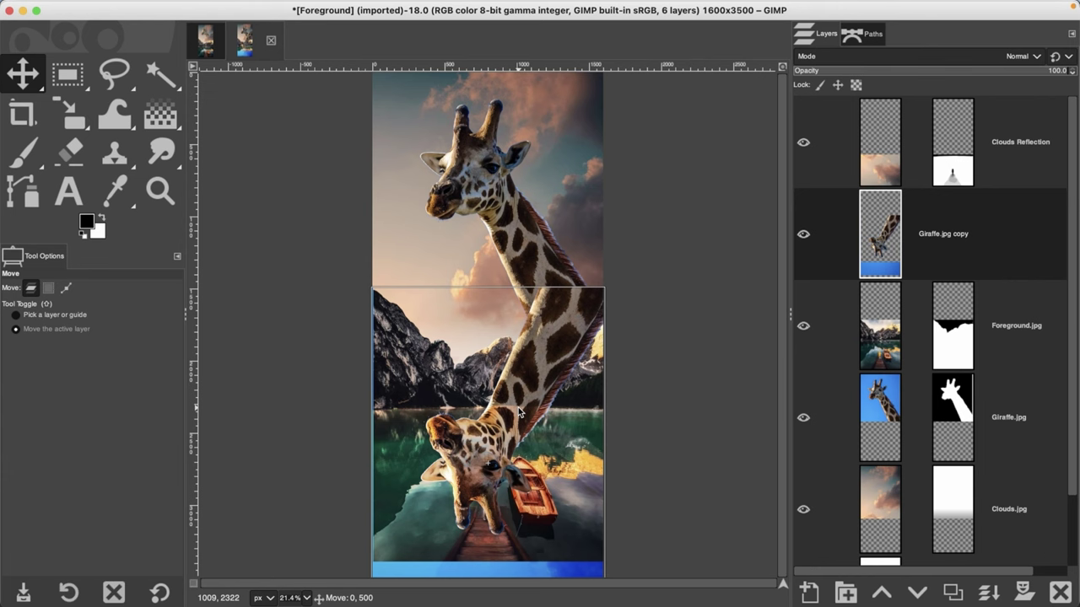
drag(520, 412, 520, 411)
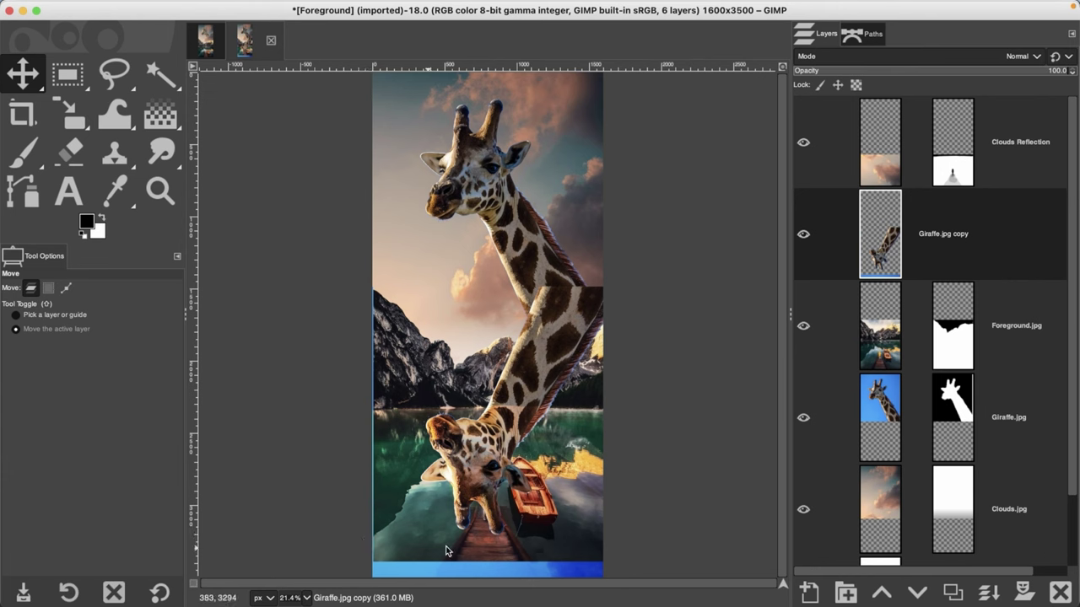
drag(462, 464, 461, 464)
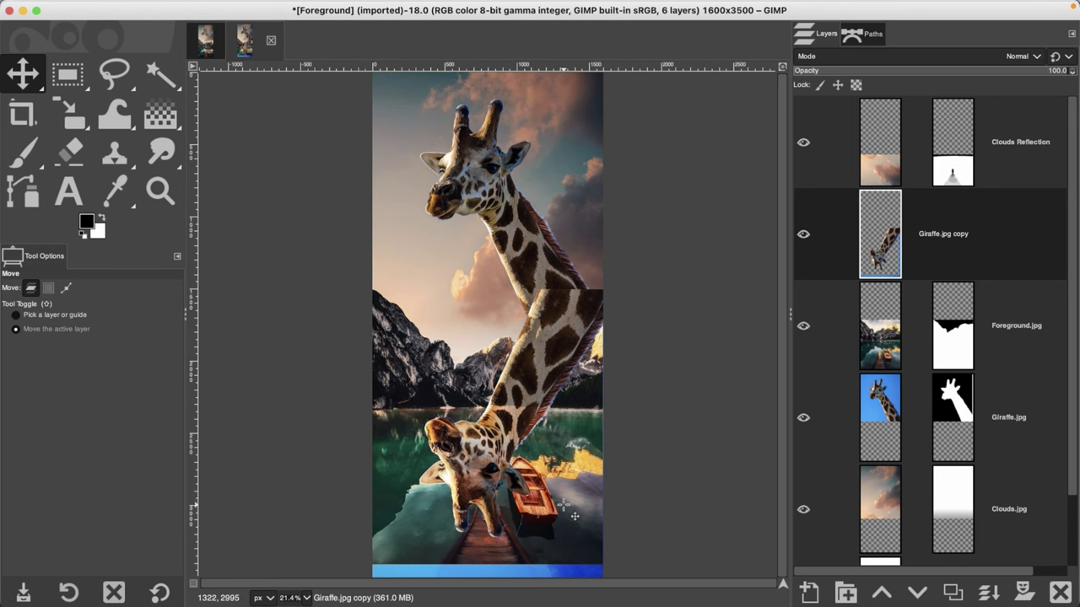
click(1018, 580)
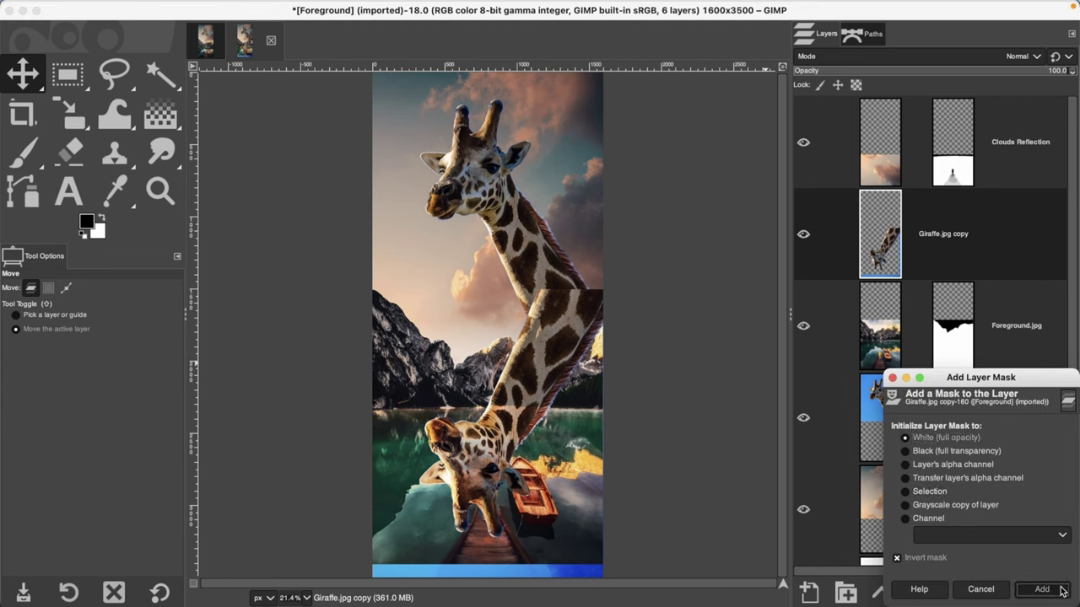
click(1041, 589)
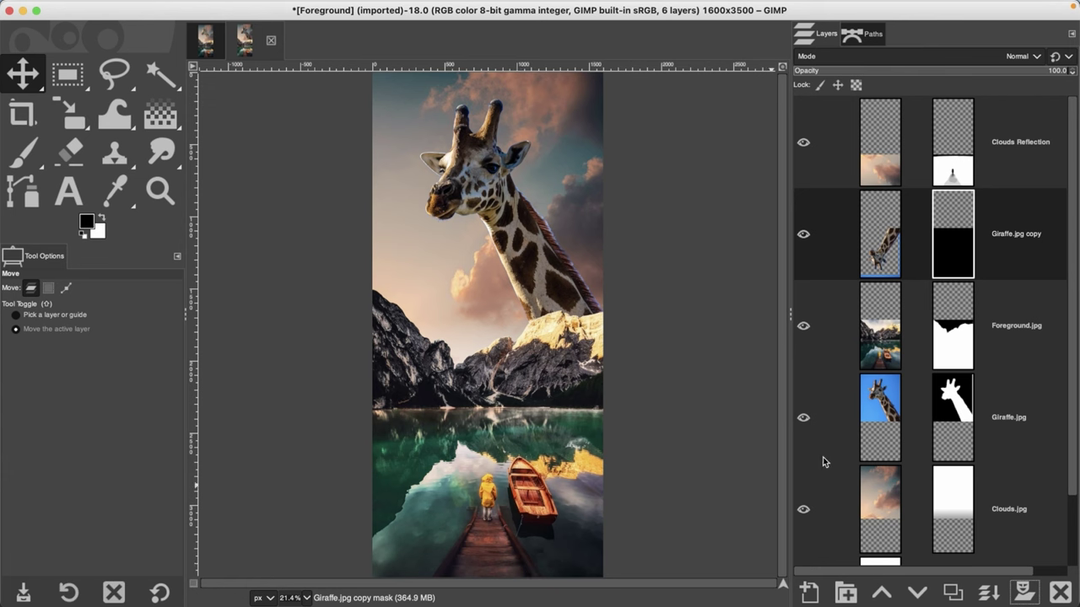
key(ctrl+z)
Add a white full-opacity layer mask to Giraffe.jpg copy with mask inversion turned off
click(1021, 577)
click(905, 560)
click(1029, 589)
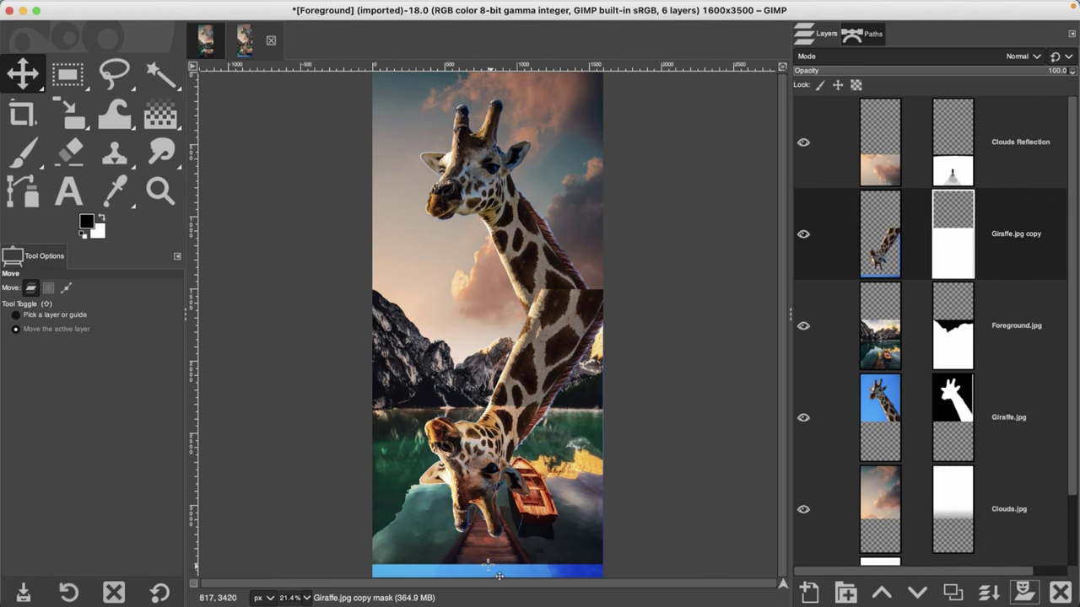
Paint black on the Giraffe.jpg copy mask with brush sizes 136 and 44 to hide the leftover blue sky around the flipped giraffe
key(p)
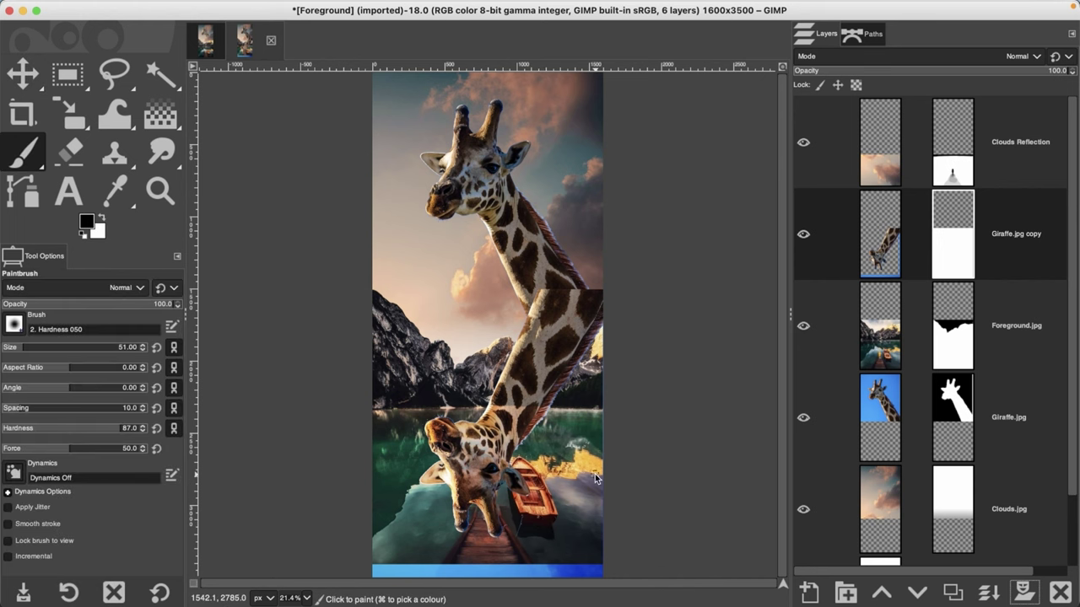
key(bracketright)
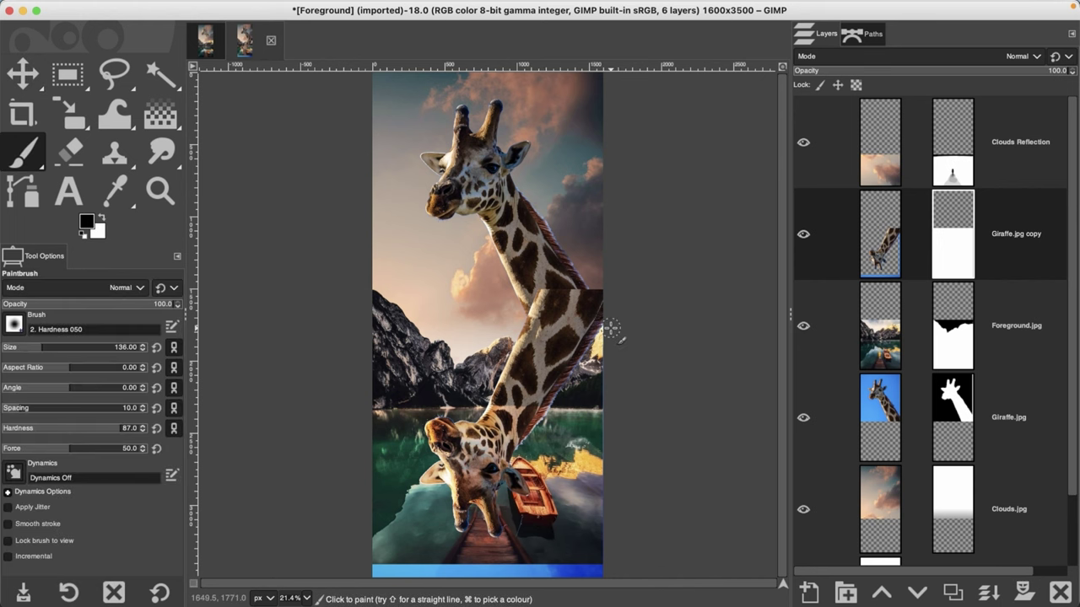
drag(602, 566, 373, 567)
key(bracketleft)
key(bracketleft)
key(bracketleft)
key(bracketleft)
key(1)
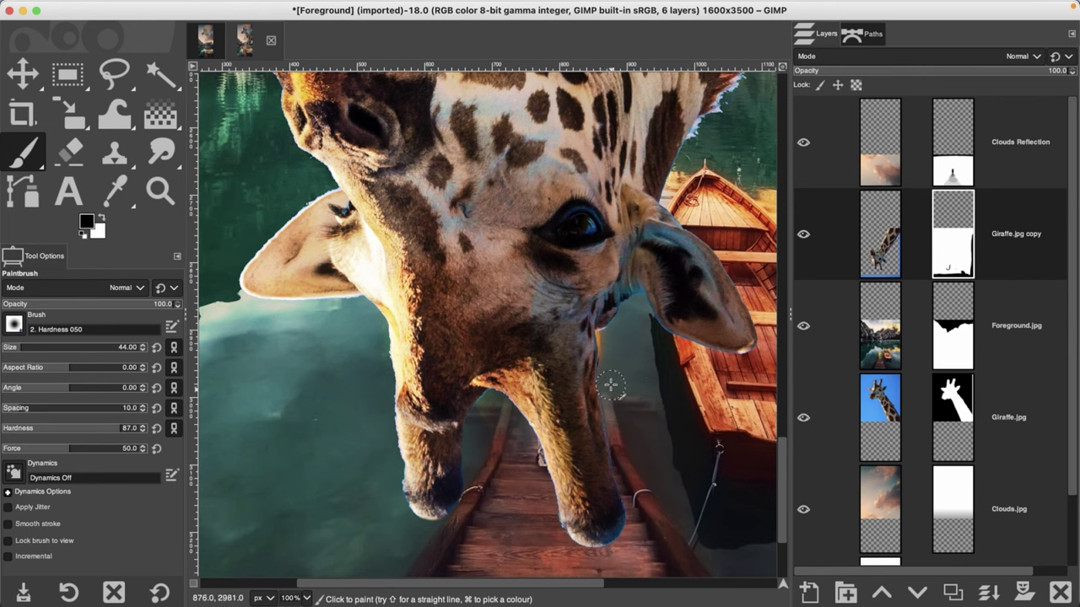
Set the Giraffe.jpg copy layer's blend mode to Overlay
key(shift+ctrl+j)
click(967, 57)
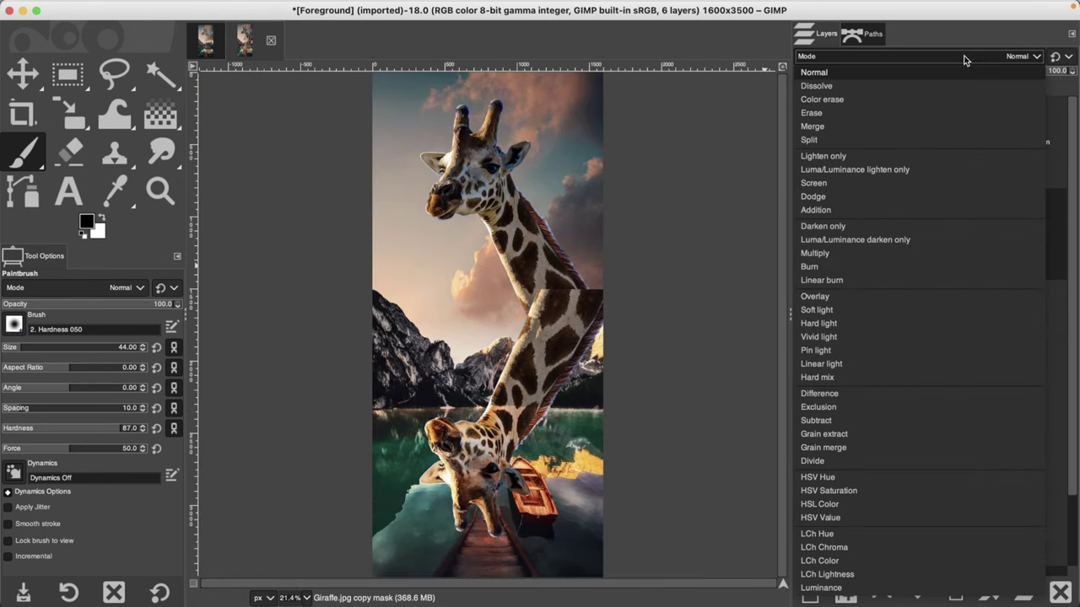
click(847, 297)
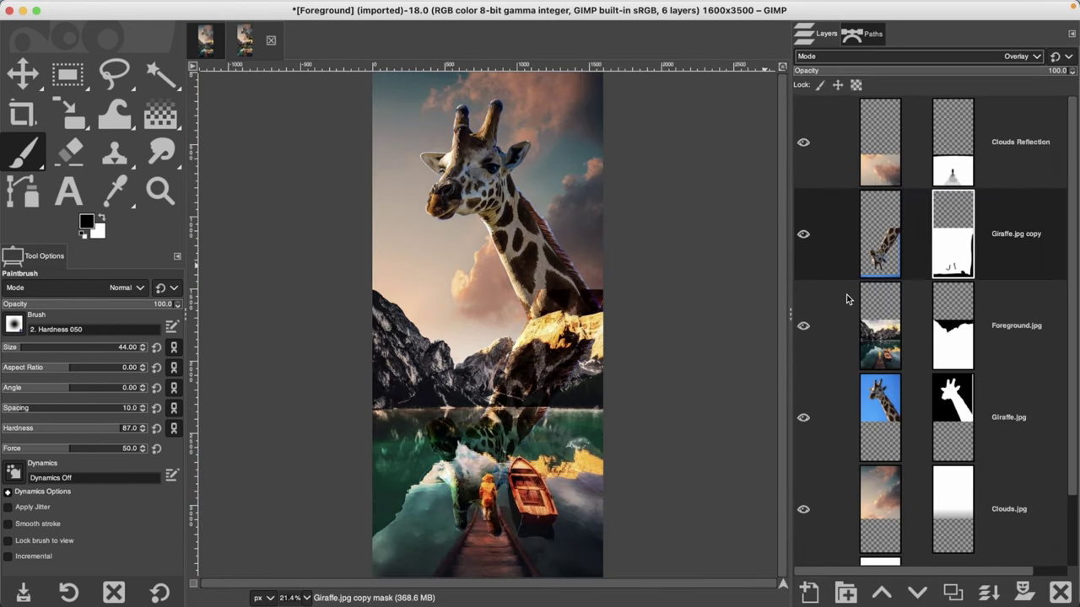
Set the Giraffe.jpg copy layer's opacity to 65.1 and paint black on its mask over the child and the pier
click(986, 70)
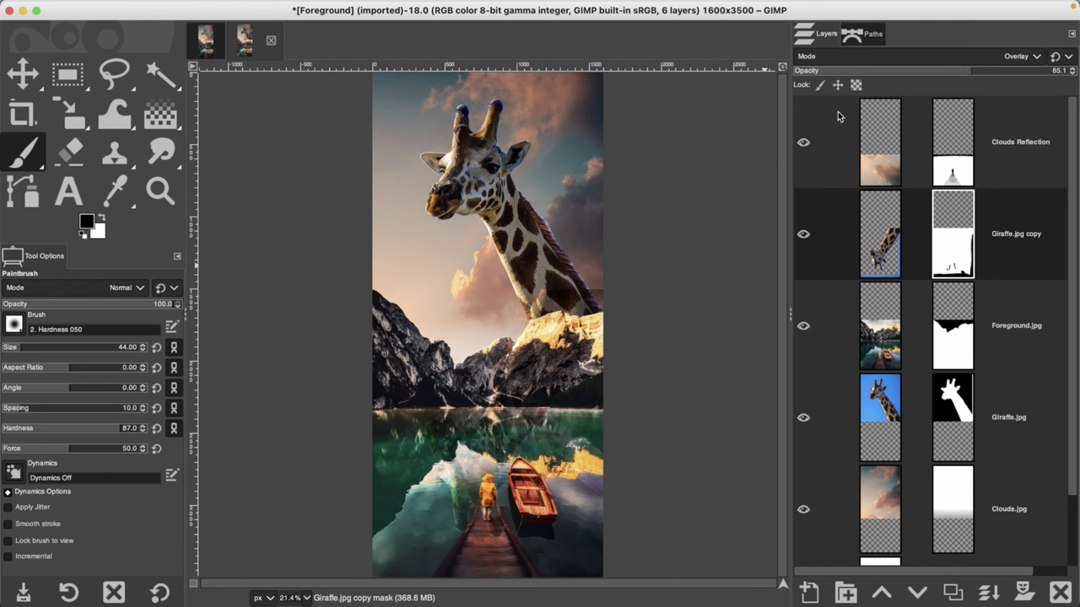
key(z)
click(486, 527)
click(490, 527)
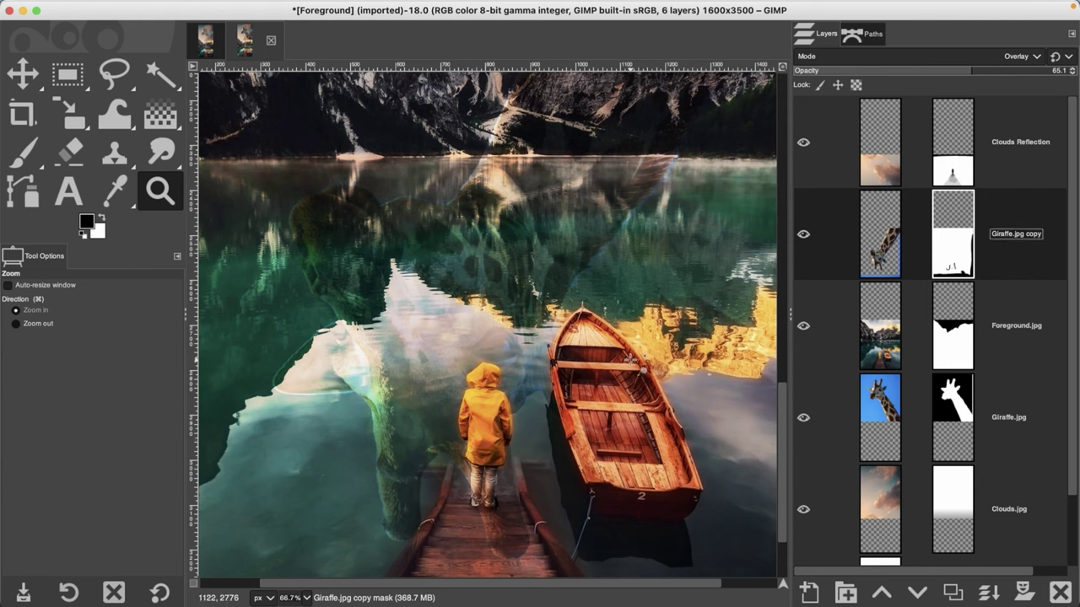
key(p)
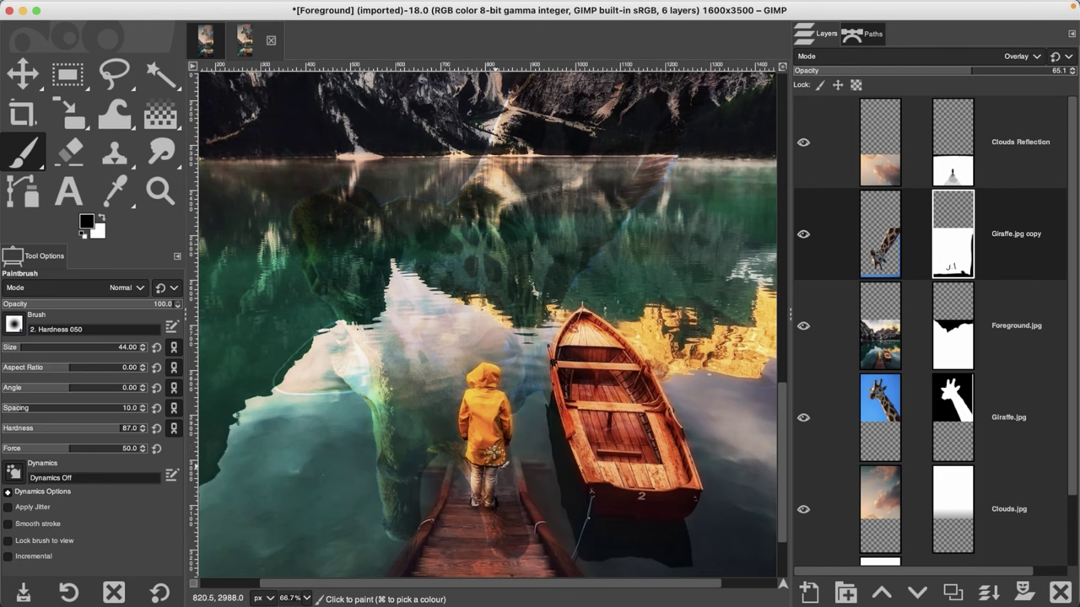
mouse_move(469, 477)
mouse_down()
mouse_move(478, 511)
mouse_move(490, 509)
mouse_move(525, 540)
mouse_up()
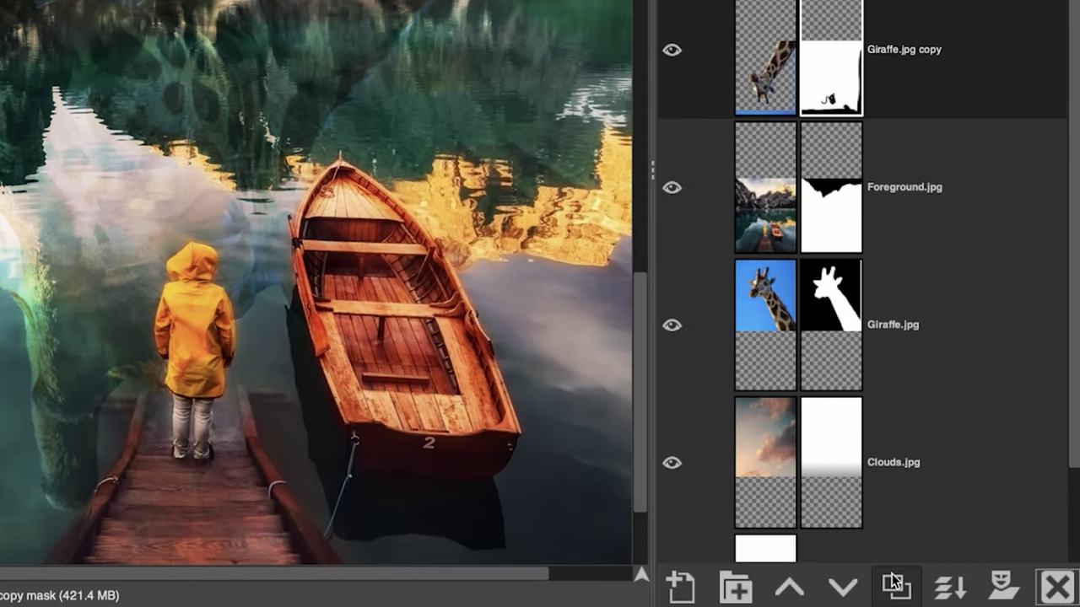
Duplicate the Giraffe.jpg copy layer, apply the duplicate's layer mask, and hide the original Giraffe.jpg copy
click(952, 592)
right_click(828, 80)
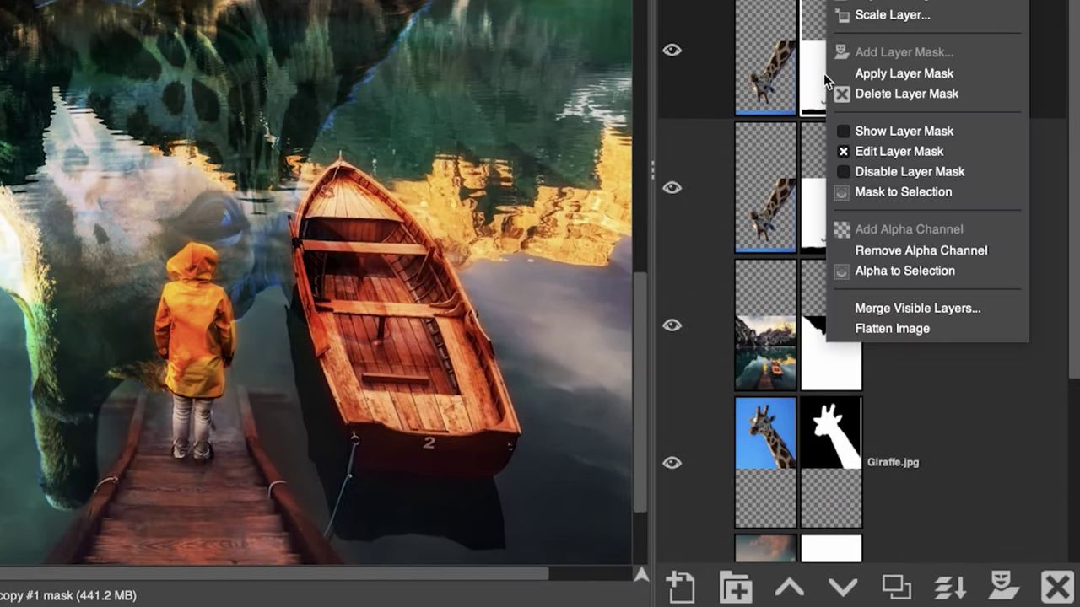
click(879, 74)
click(673, 187)
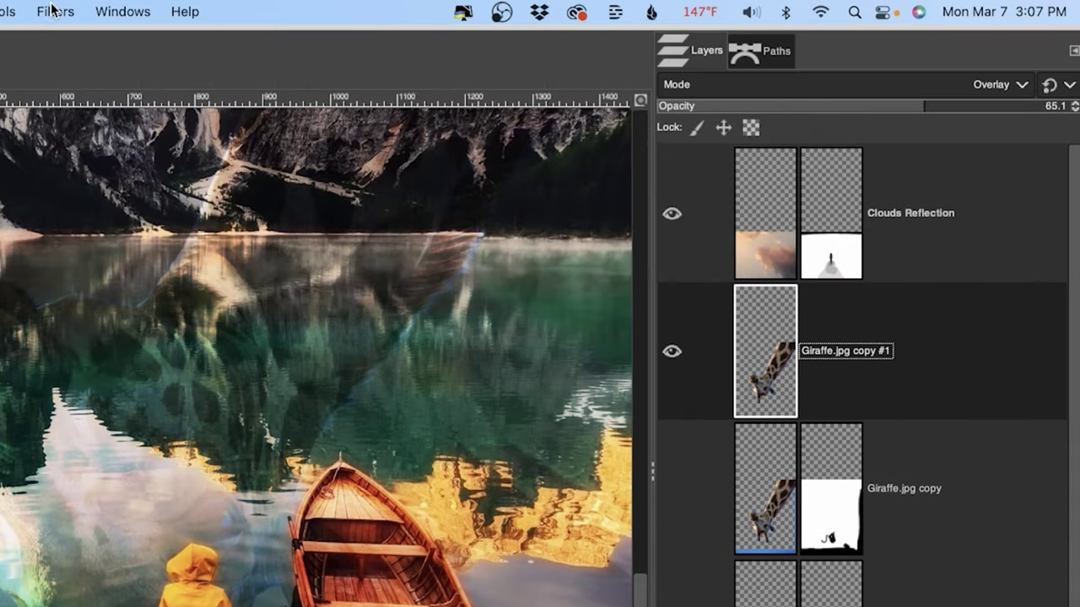
Start a Linear Motion Blur on Giraffe.jpg copy #1 with length 19.35 and angle 0
click(53, 11)
mouse_move(97, 142)
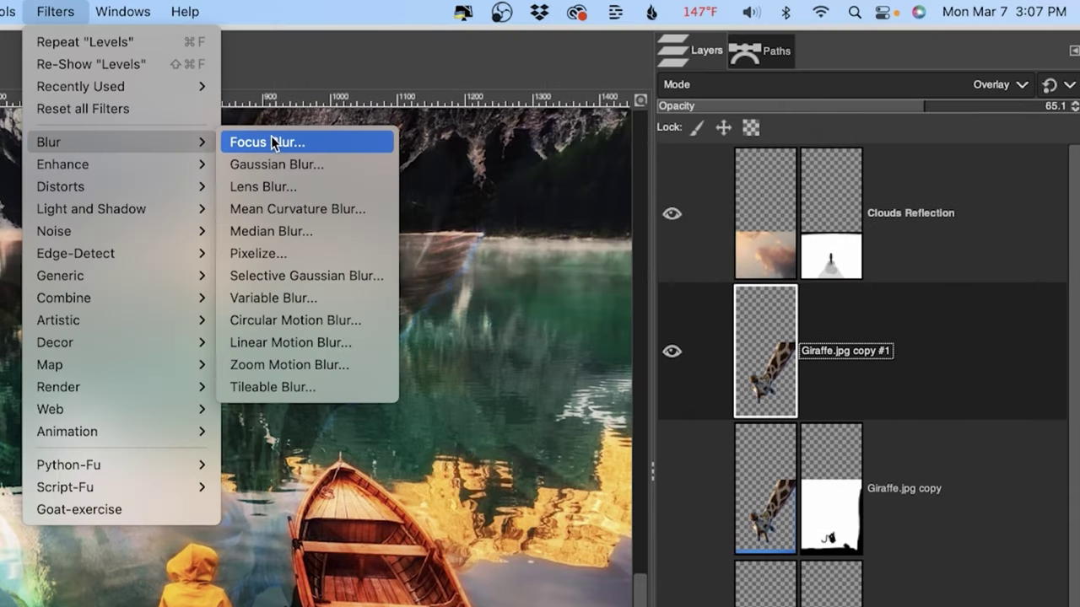
click(281, 343)
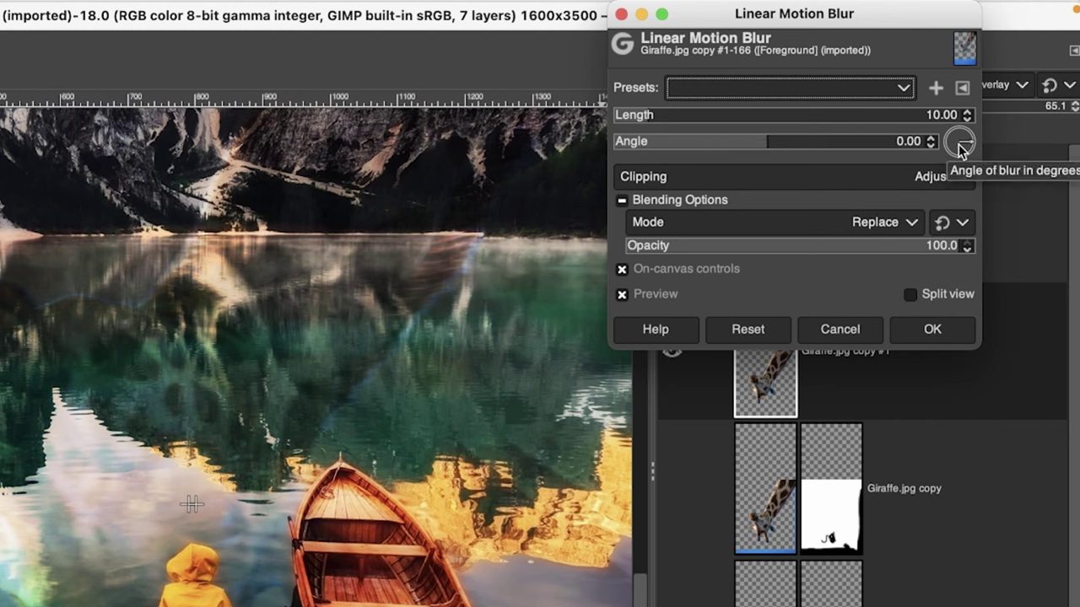
drag(972, 147, 973, 140)
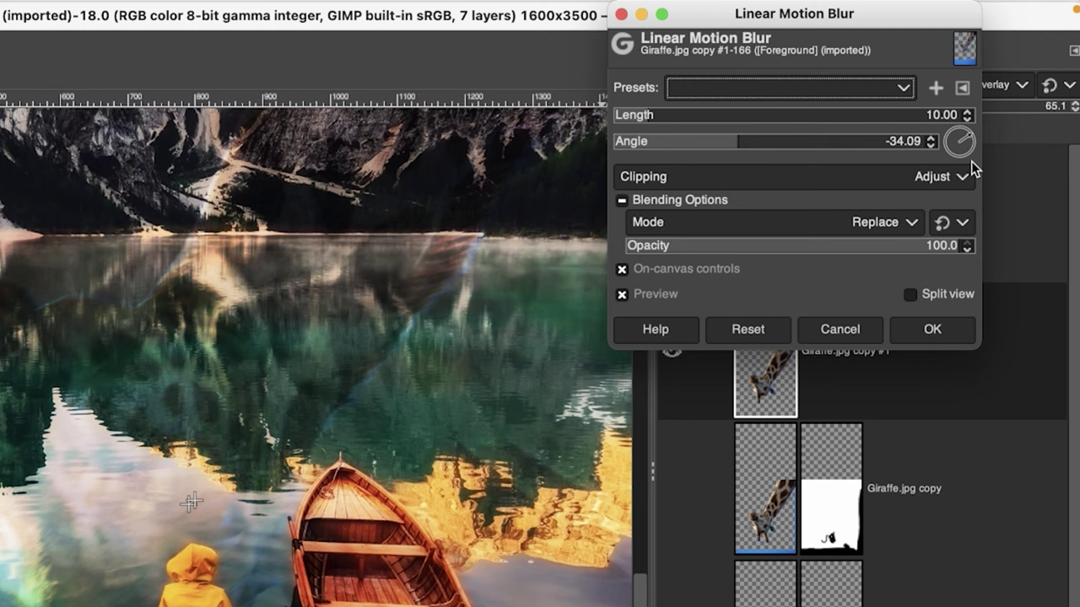
click(971, 161)
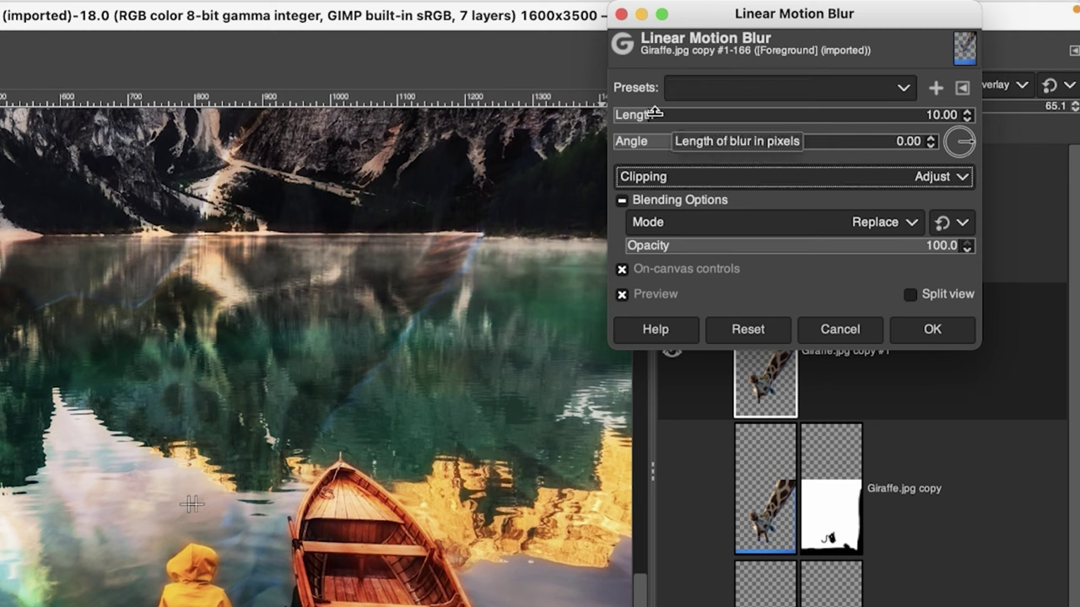
drag(654, 112, 670, 110)
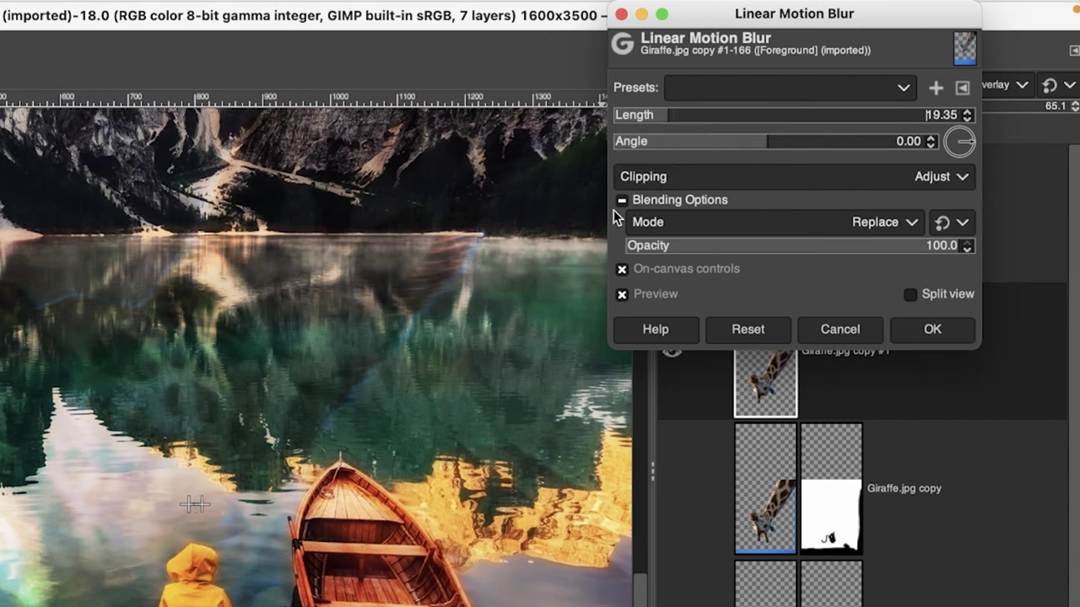
Compare the giraffe reflection with the motion blur preview off and on, and apply the blur
click(622, 294)
click(622, 295)
click(622, 295)
click(623, 295)
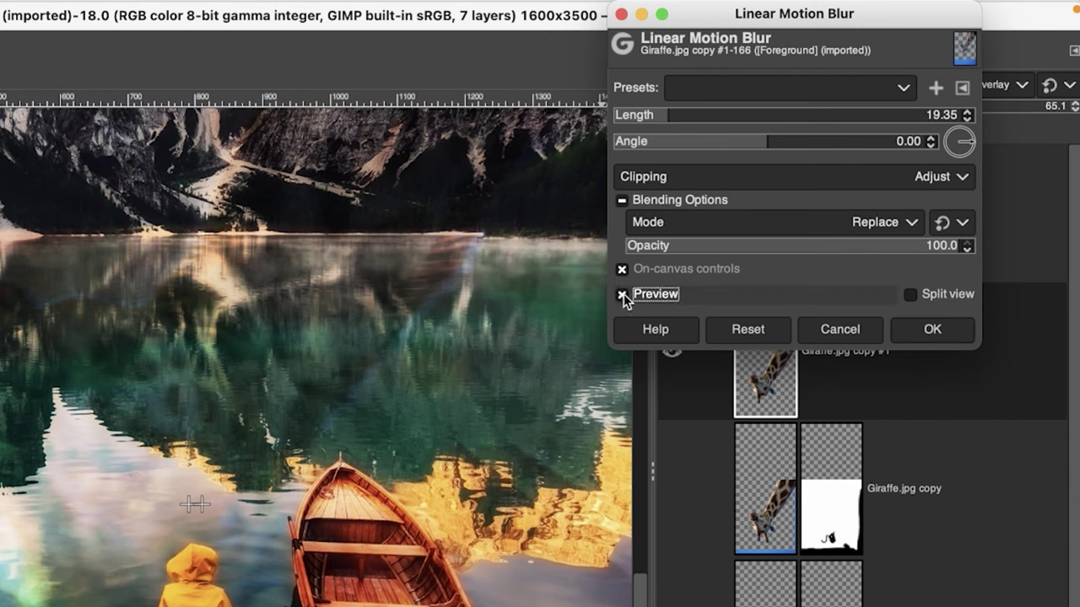
click(667, 115)
click(668, 115)
click(667, 114)
click(925, 330)
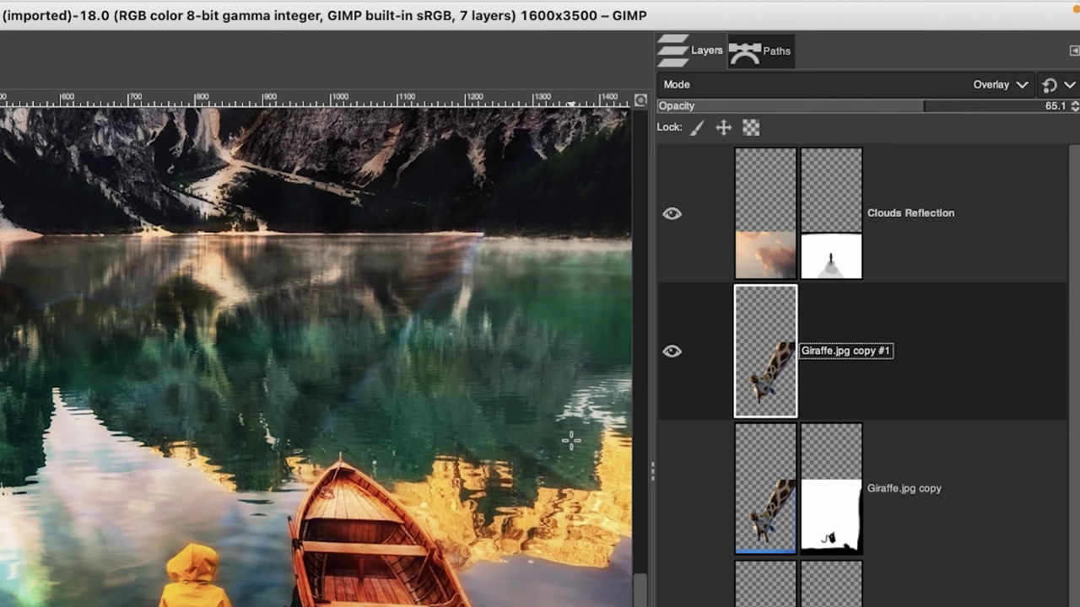
Add a white mask to Giraffe.jpg copy #1 and paint black with a size 92 brush over the overlap on the giraffe's neck and sky
drag(641, 569, 658, 468)
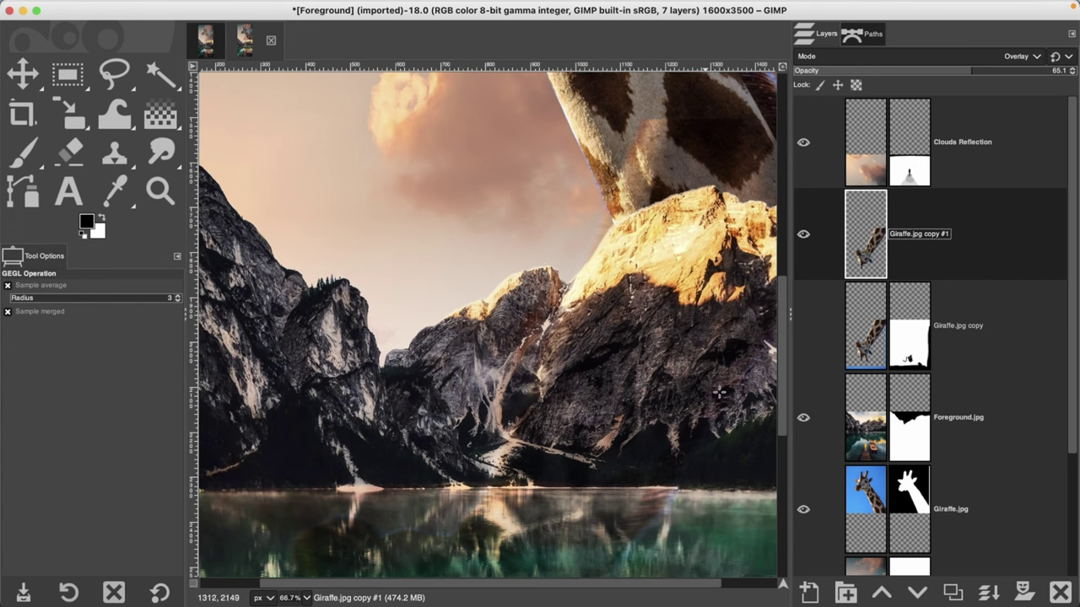
scroll(656, 582, right, 3)
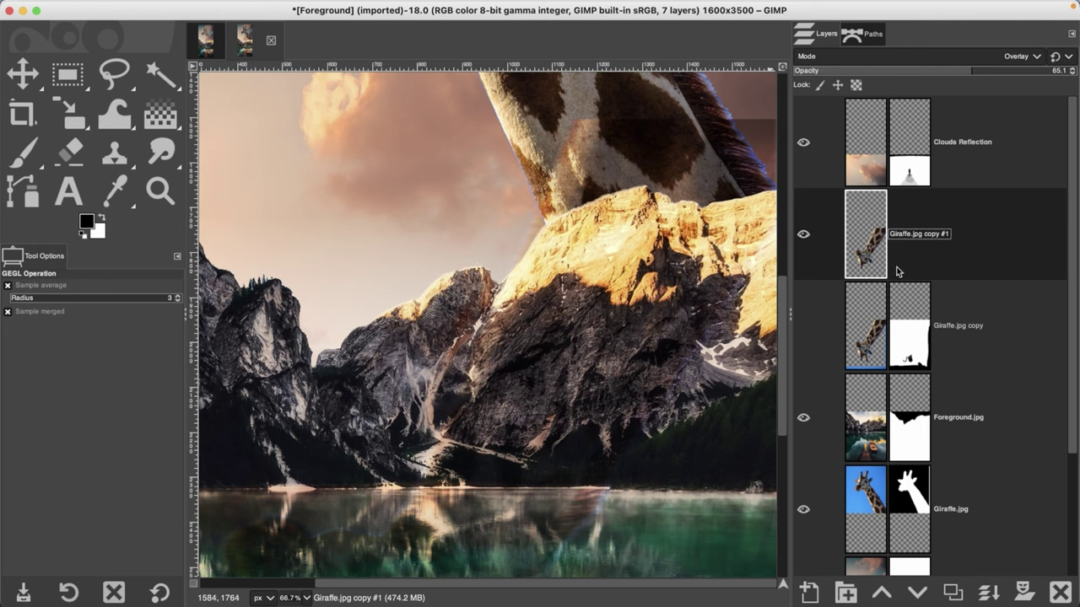
click(1027, 587)
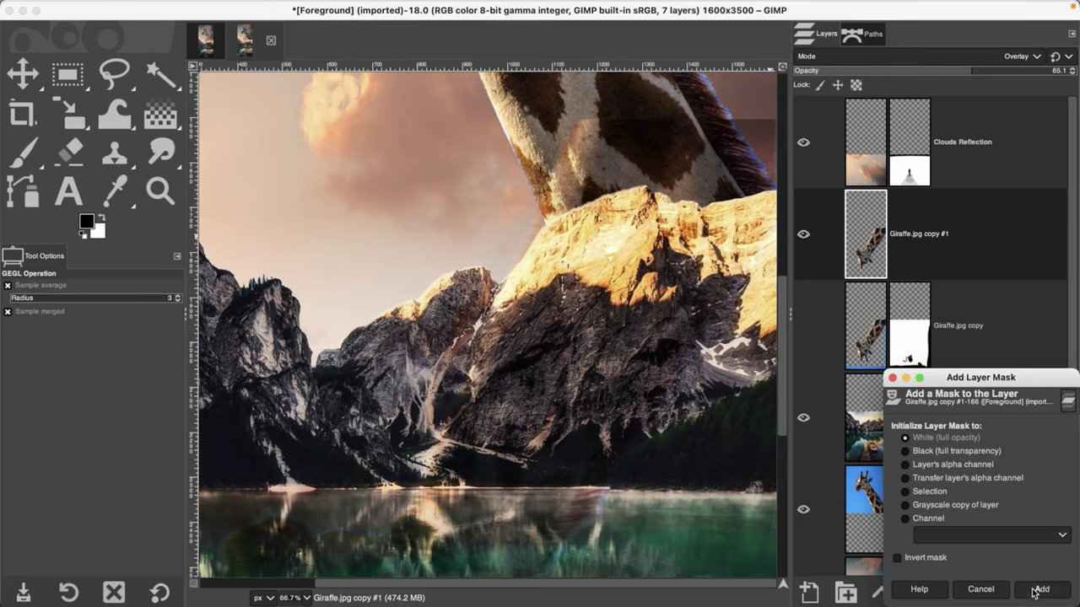
click(1032, 590)
key(p)
mouse_move(662, 168)
mouse_down()
mouse_move(658, 187)
mouse_move(717, 204)
mouse_move(592, 192)
mouse_move(619, 116)
mouse_move(651, 138)
mouse_up()
key(bracketright)
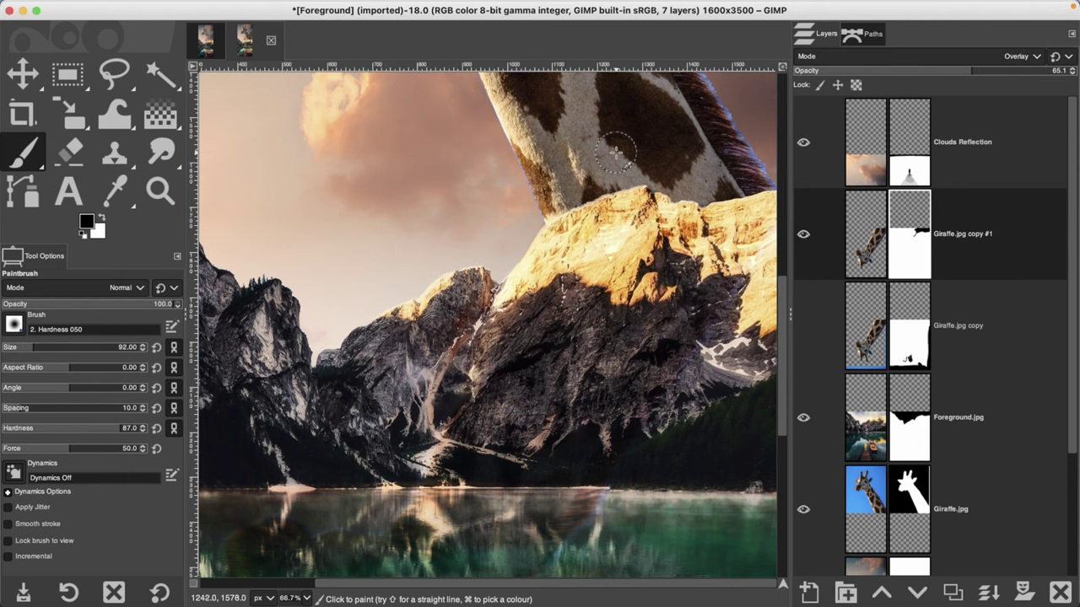
Duplicate Giraffe.jpg copy #1, hiding the original, and use an applied black-painted mask to remove the duplicate's part over the lake
click(952, 591)
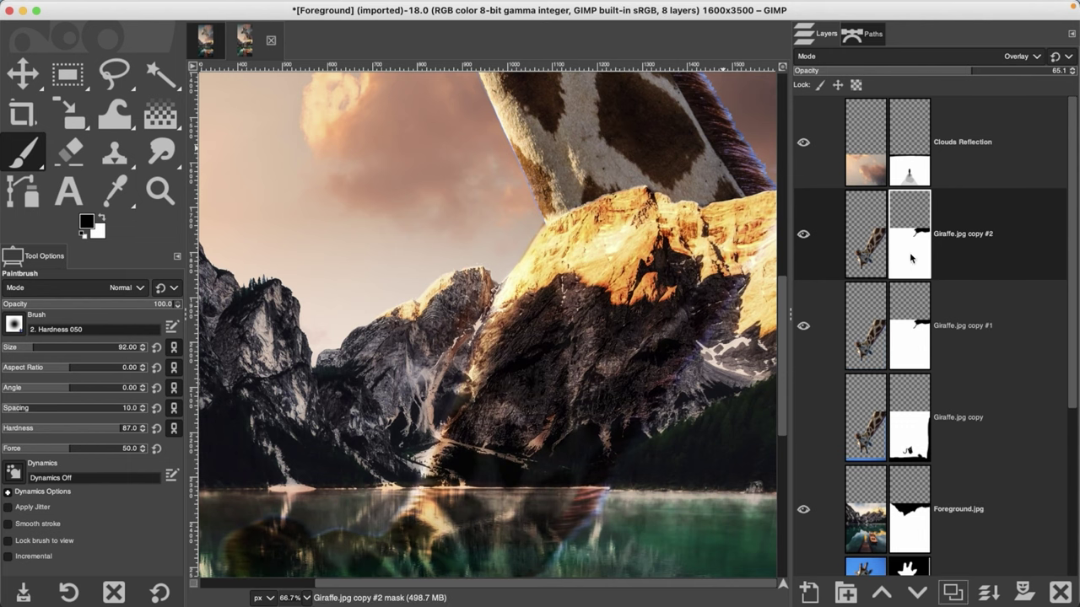
click(803, 327)
drag(782, 321, 781, 398)
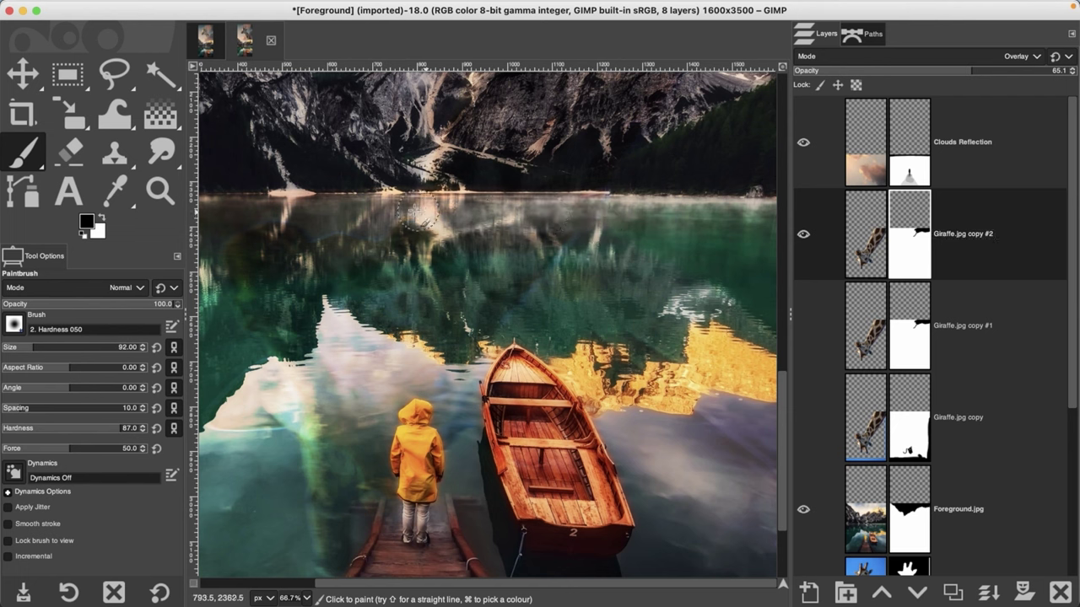
mouse_move(455, 242)
mouse_down()
mouse_move(577, 247)
mouse_move(405, 268)
mouse_move(265, 245)
mouse_move(259, 279)
mouse_move(329, 312)
mouse_move(447, 303)
mouse_move(472, 337)
mouse_move(298, 488)
mouse_up()
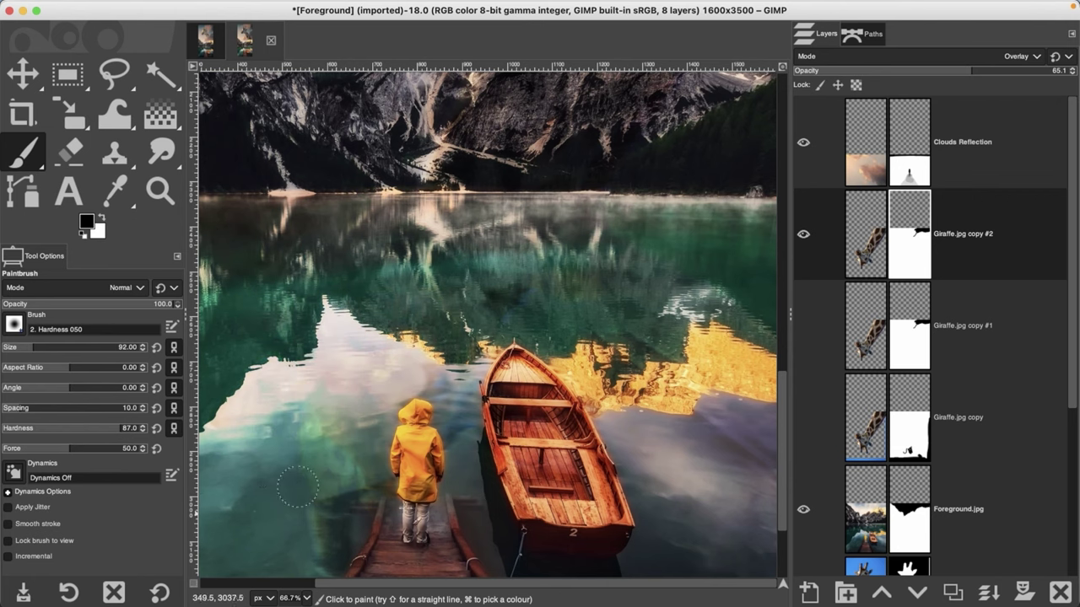
right_click(911, 254)
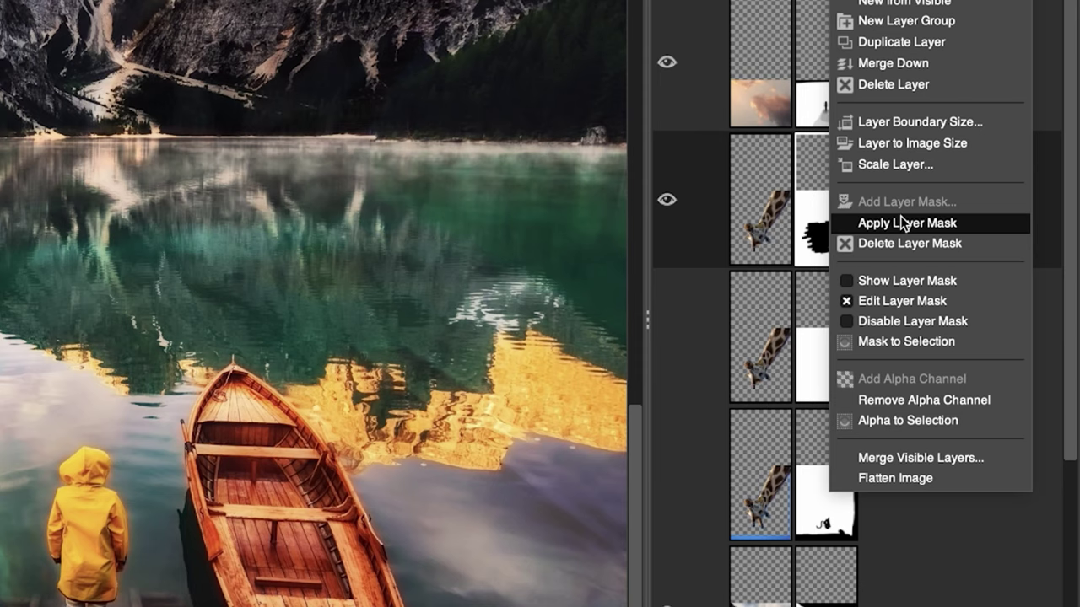
click(902, 223)
Rename Giraffe.jpg copy #2 as Drop Shadow and Giraffe.jpg copy #1 as Reflection, and show the Reflection layer
double_click(854, 199)
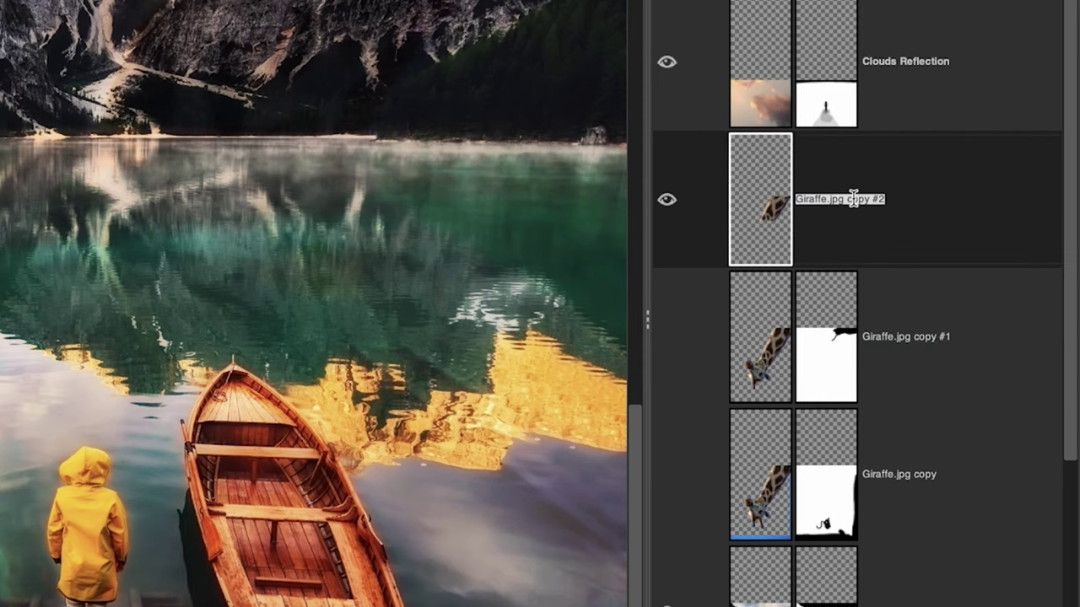
text(Drop Shadow)
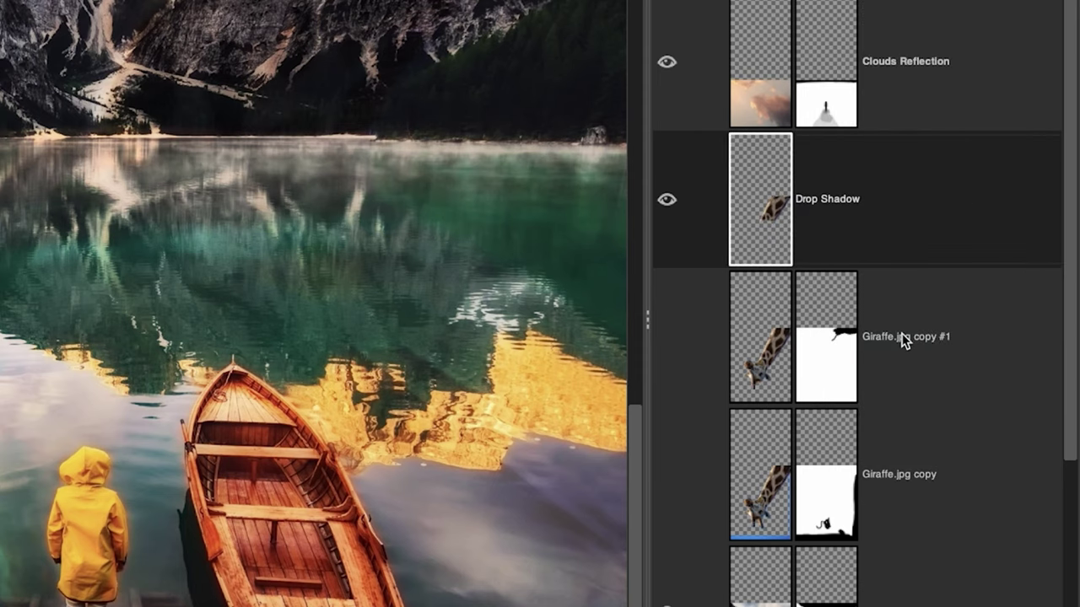
double_click(901, 337)
text(Reflection)
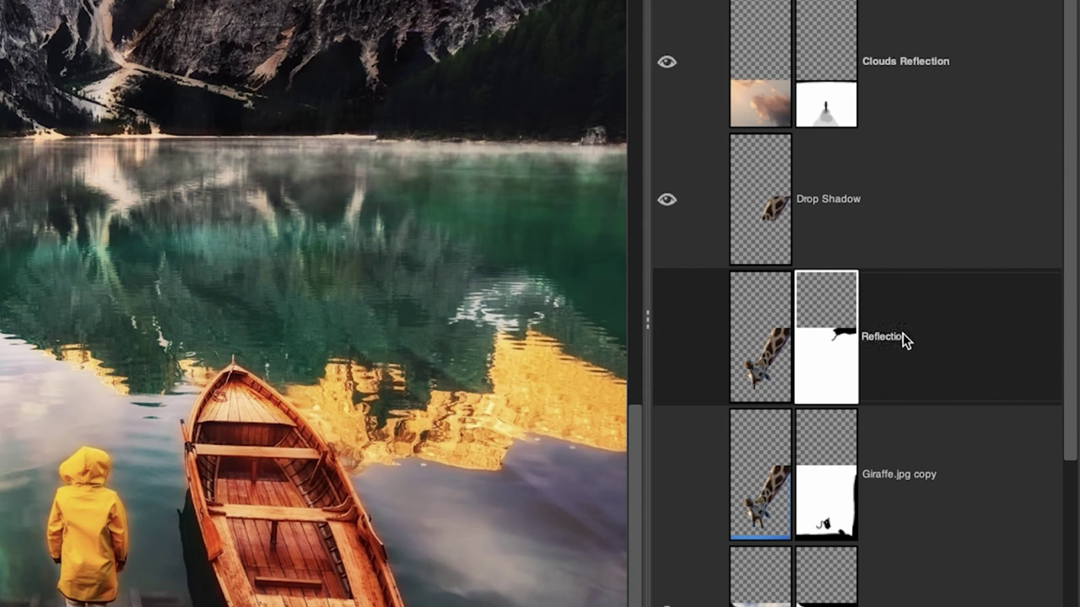
click(666, 341)
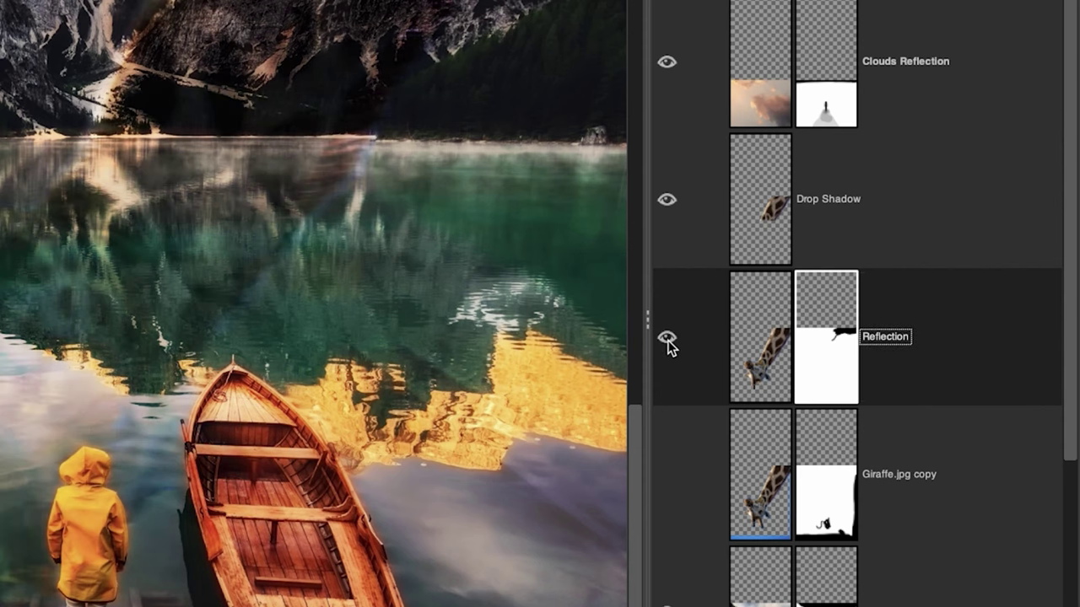
Turn the Drop Shadow layer solid black with Levels by raising the input black point to the far end
drag(631, 445, 626, 302)
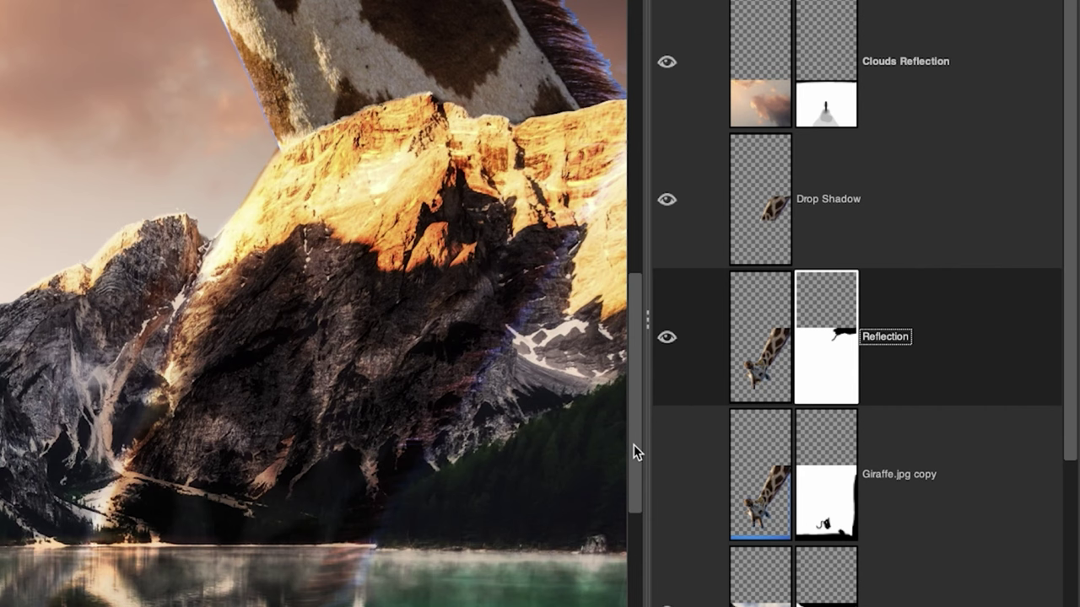
click(774, 205)
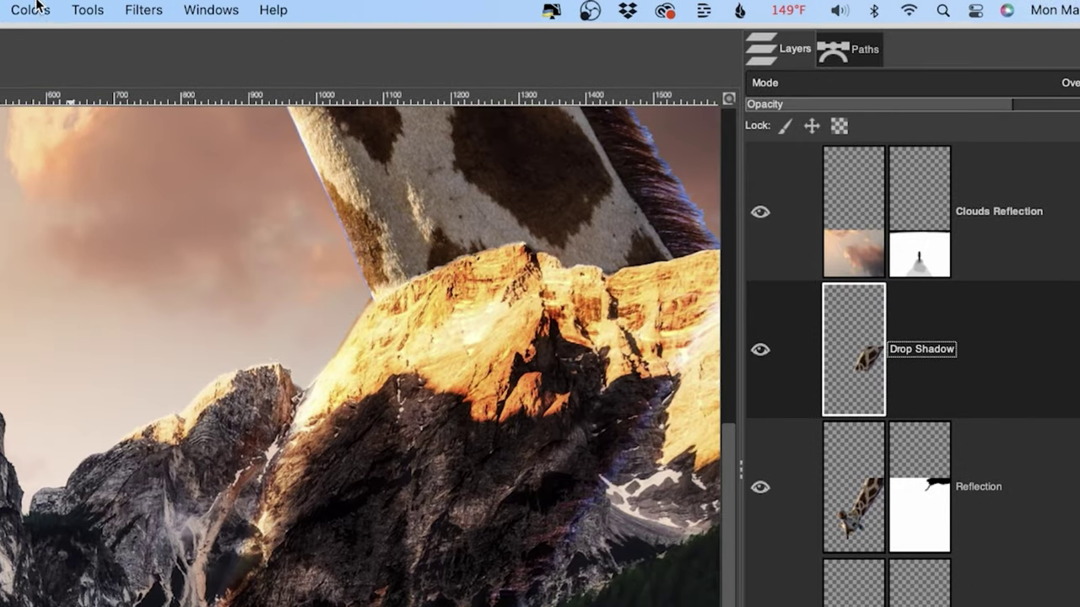
click(42, 9)
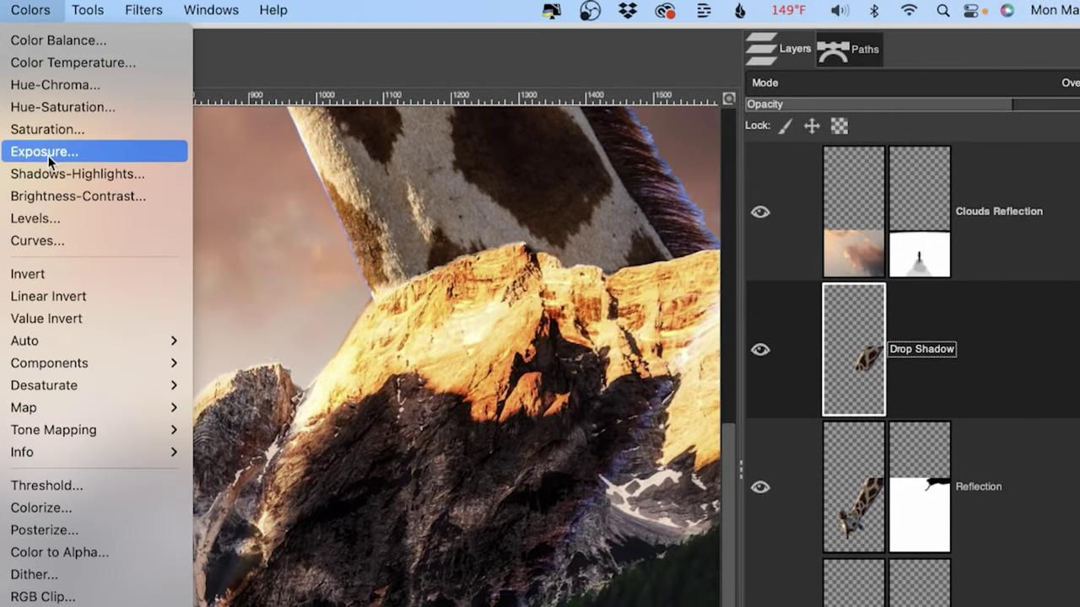
click(54, 221)
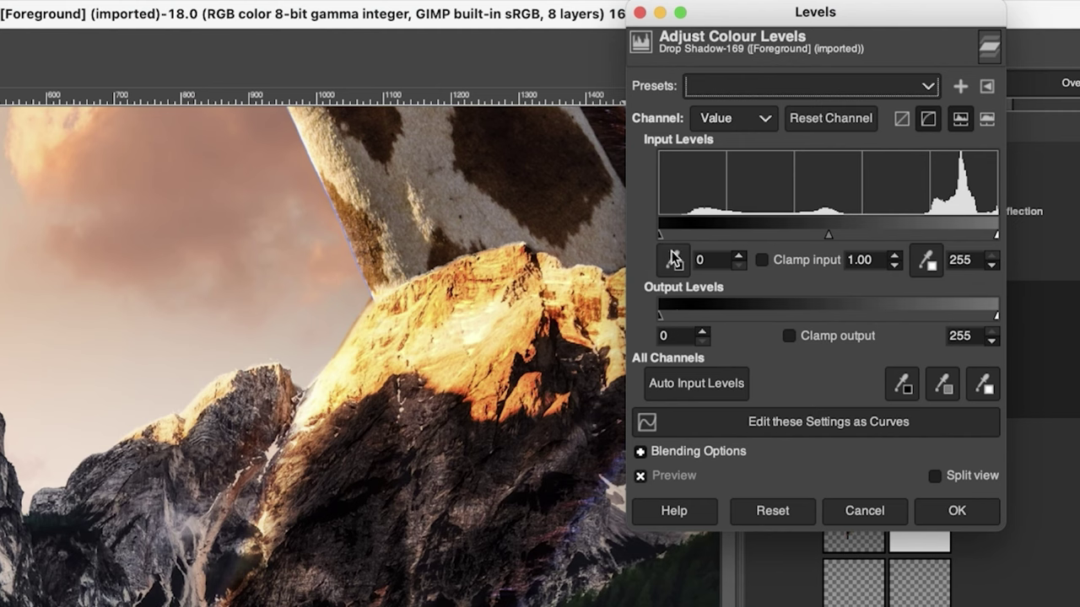
drag(664, 242, 995, 242)
click(963, 516)
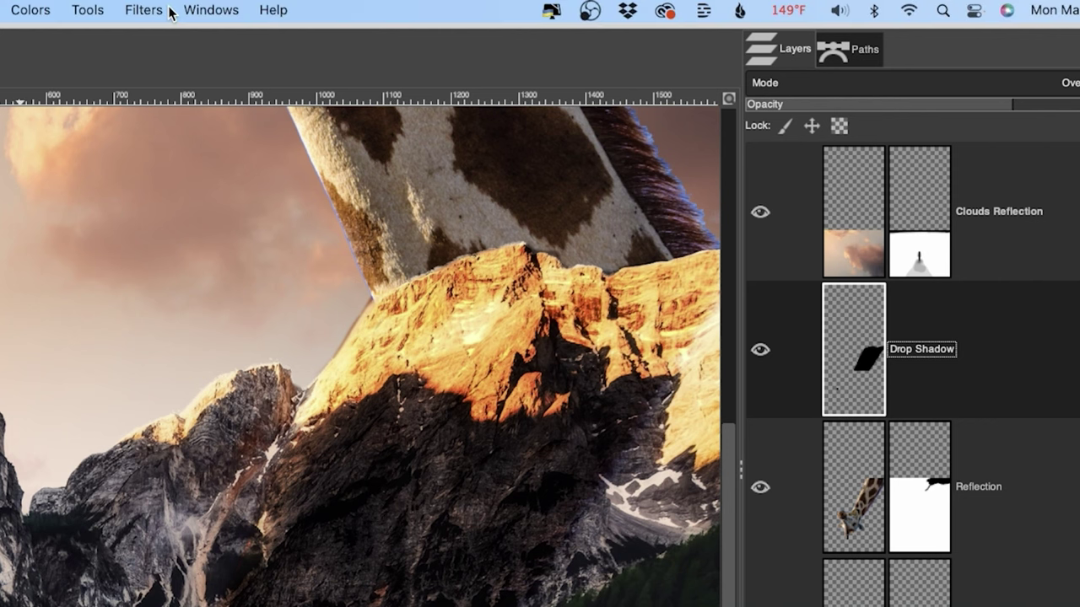
Apply a Gaussian Blur of 17.08 in X and Y to the Drop Shadow layer and give it a white full-opacity mask
click(164, 12)
mouse_move(191, 140)
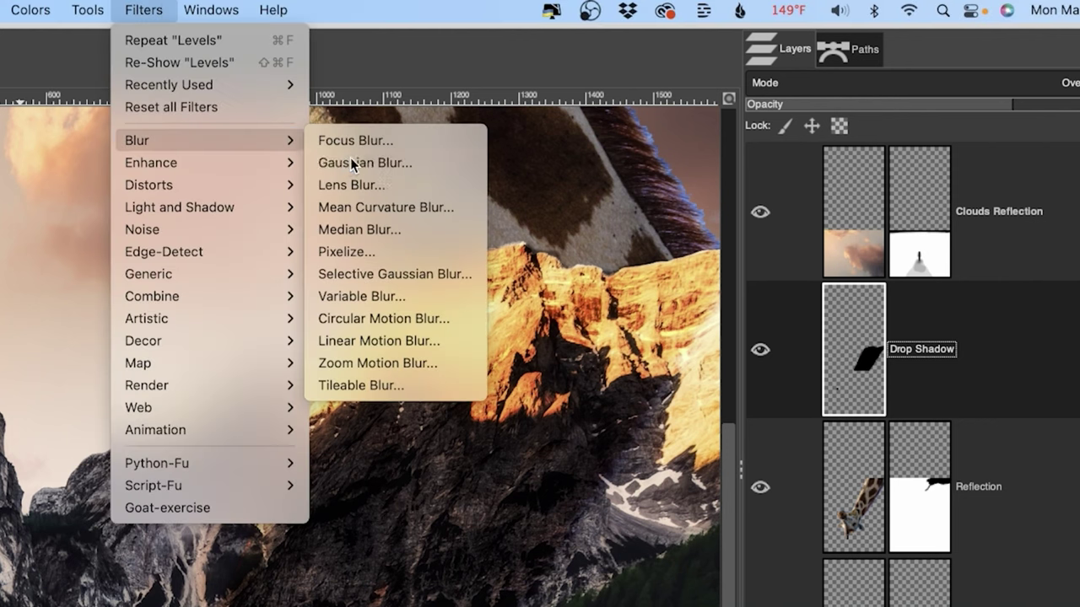
click(356, 161)
click(737, 112)
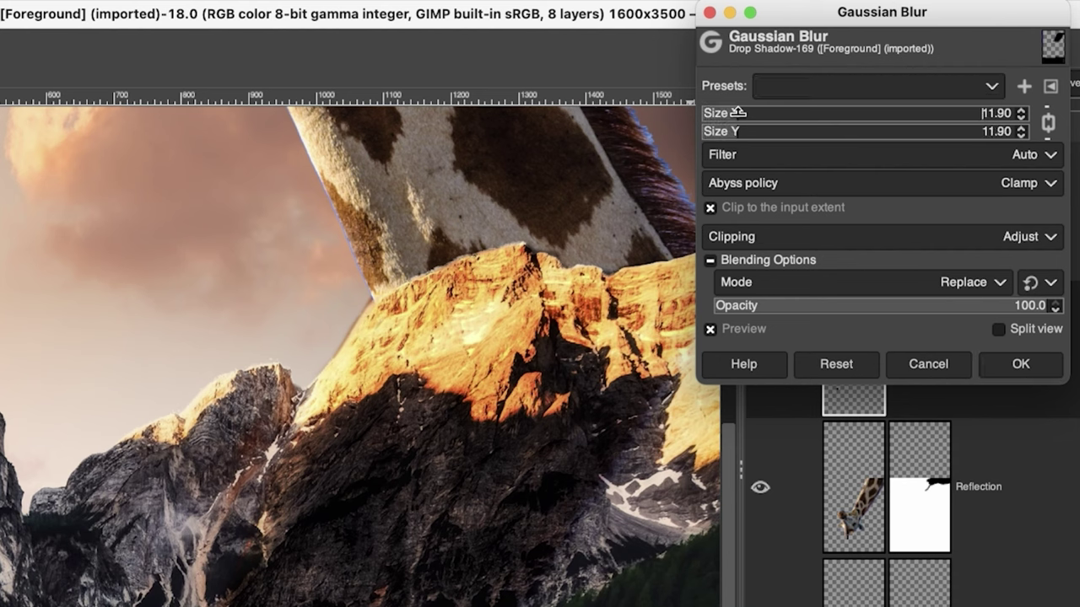
drag(737, 112, 755, 112)
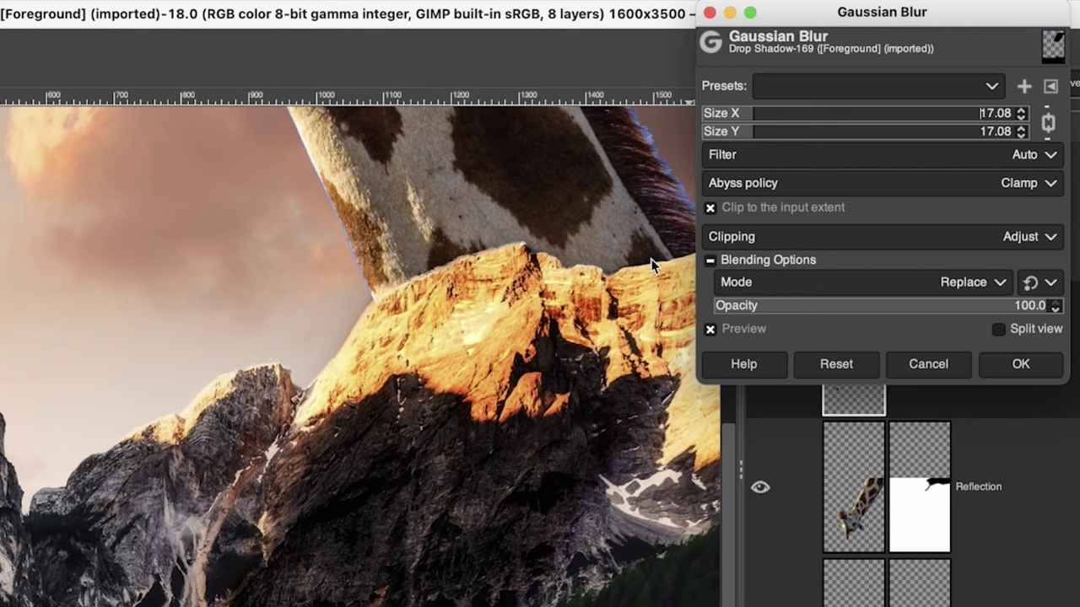
click(989, 365)
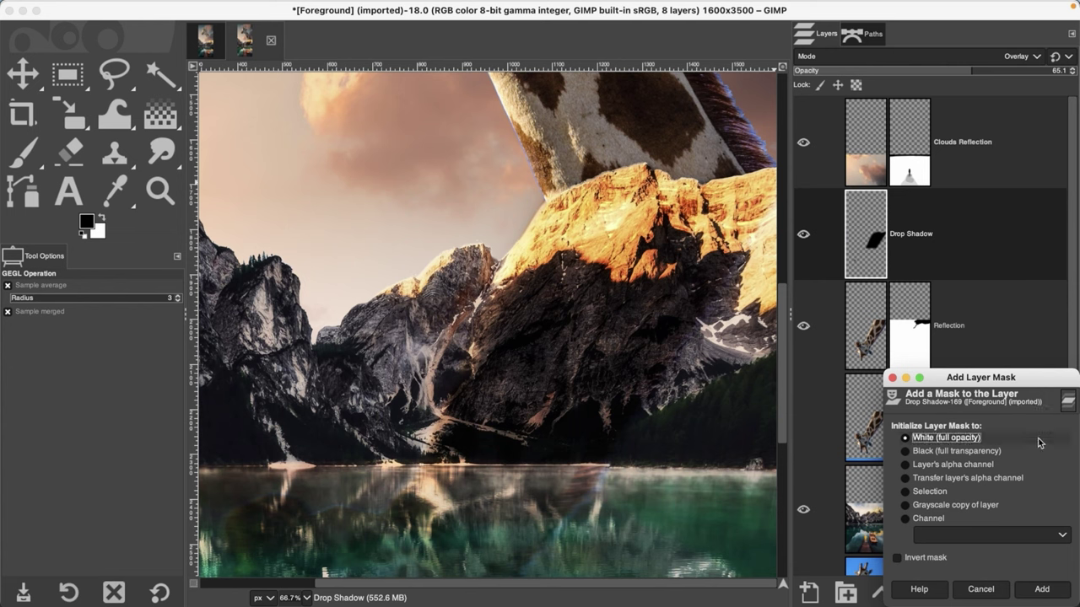
click(1041, 588)
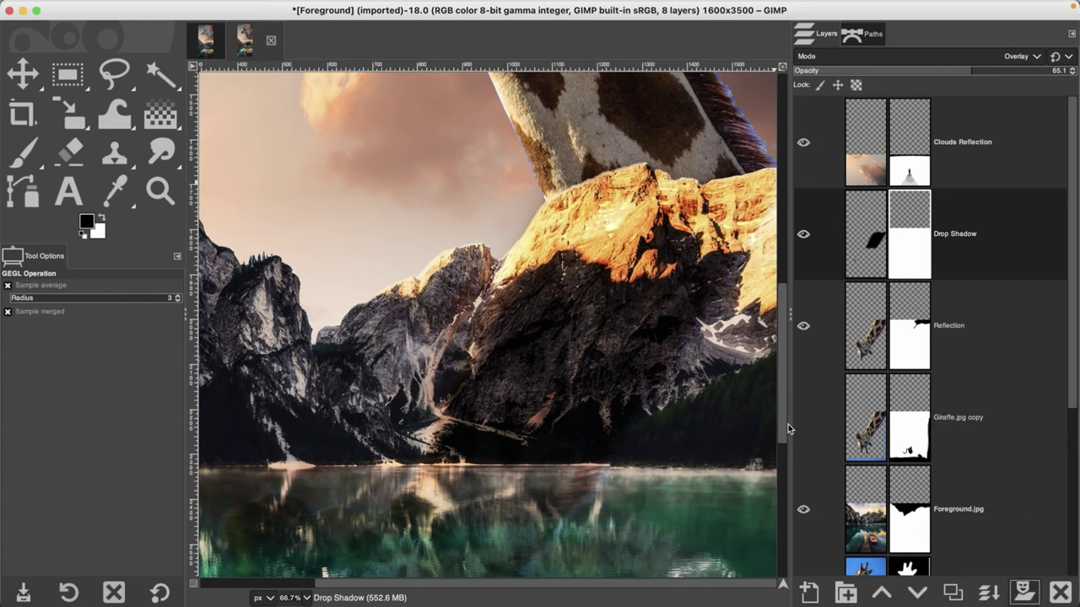
Paint the Drop Shadow mask black along the sunlit mountain's upper edge, restoring a small spot in white, to trim the shadow
key(p)
drag(548, 190, 747, 156)
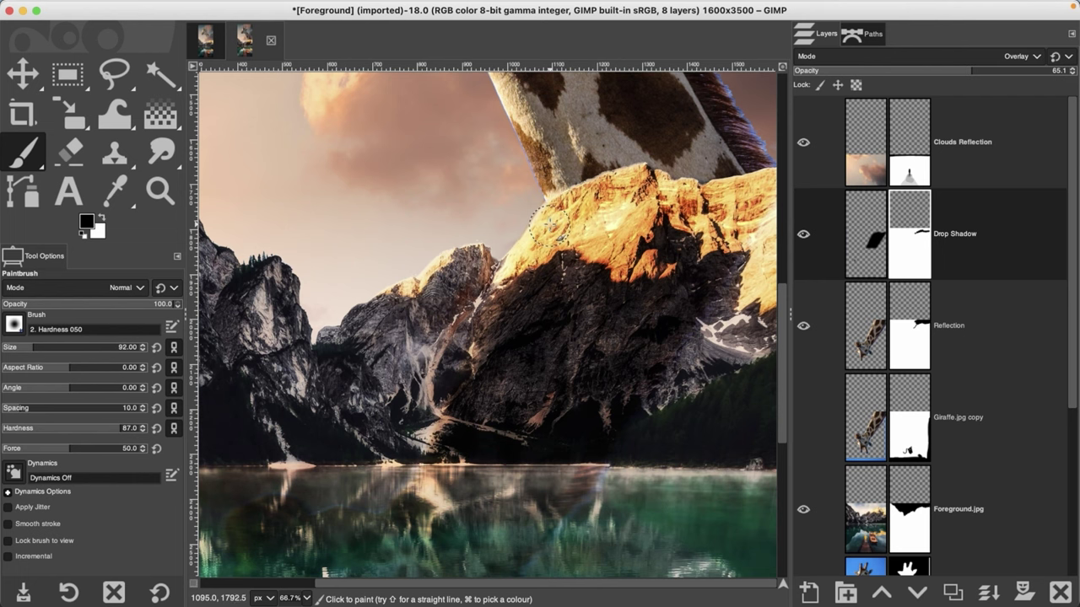
key(x)
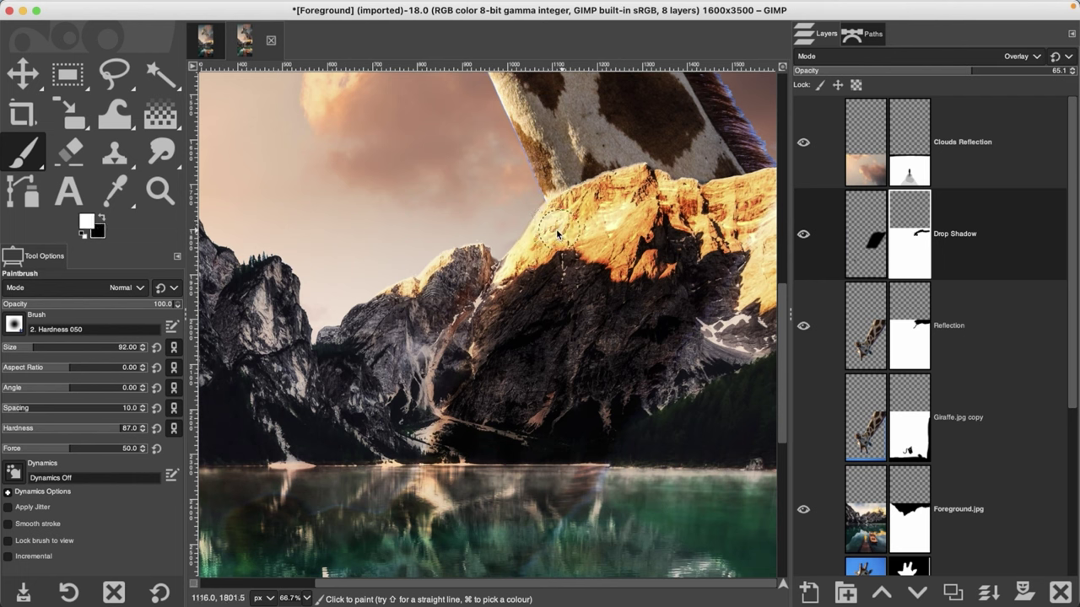
mouse_move(557, 234)
mouse_down()
mouse_move(554, 220)
mouse_move(523, 241)
mouse_move(560, 222)
mouse_up()
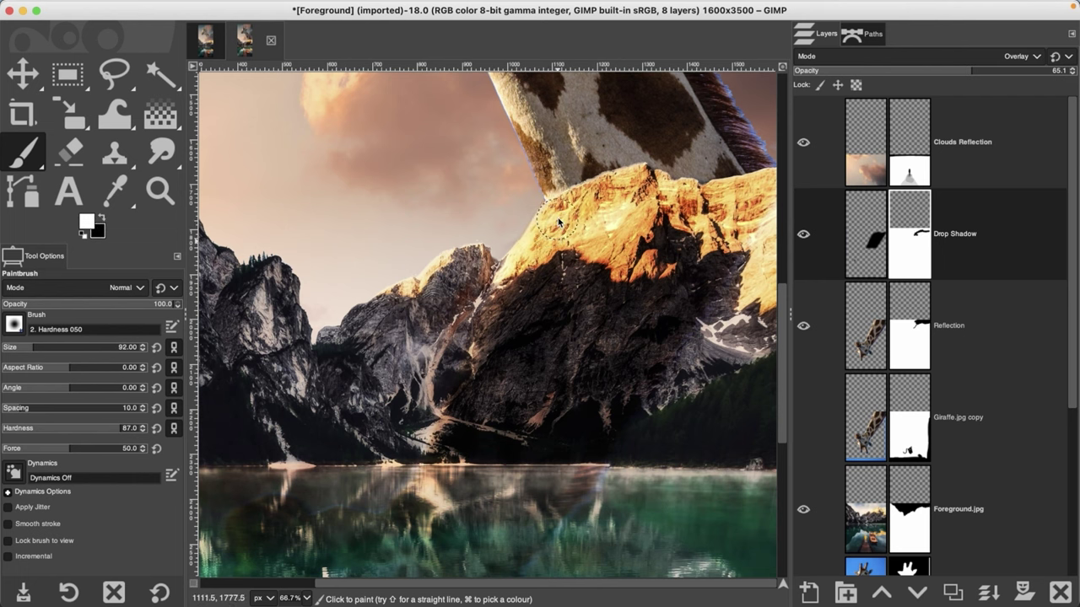
key(x)
mouse_move(530, 195)
mouse_down()
mouse_move(482, 248)
mouse_move(445, 335)
mouse_move(477, 324)
mouse_up()
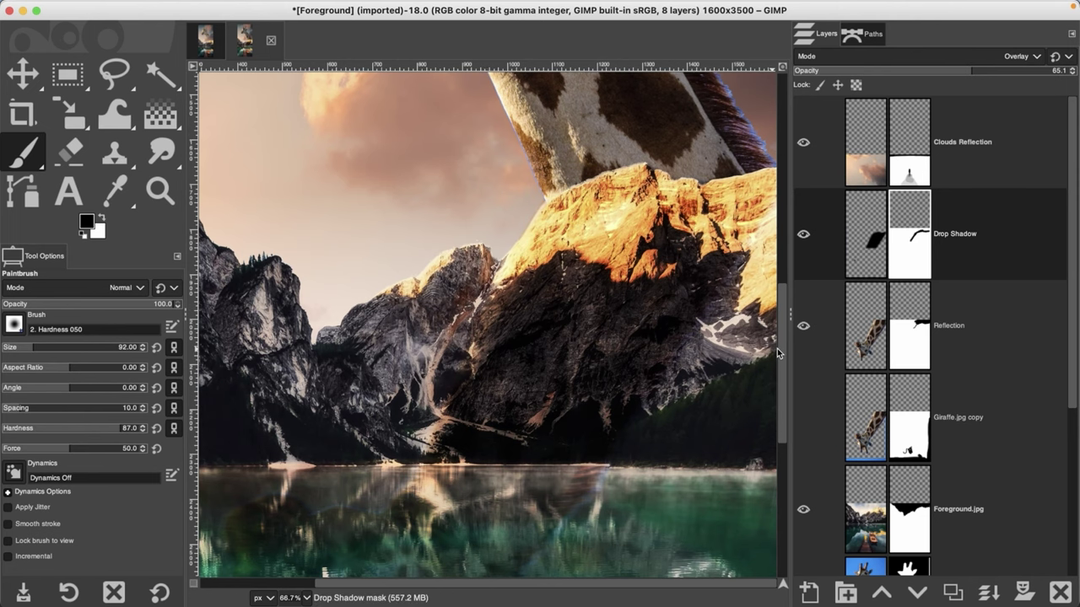
Examine the composite from the giraffe to the lake and compare it with the Drop Shadow layer hidden and shown
mouse_move(778, 340)
mouse_down()
mouse_move(793, 259)
mouse_move(788, 388)
mouse_move(786, 282)
mouse_up()
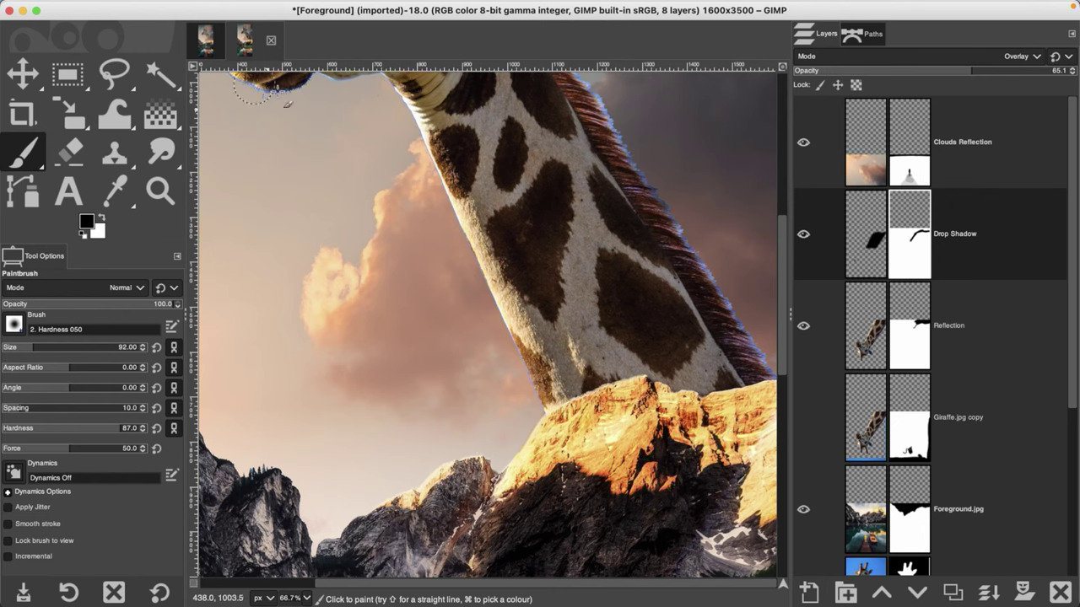
drag(779, 338, 769, 465)
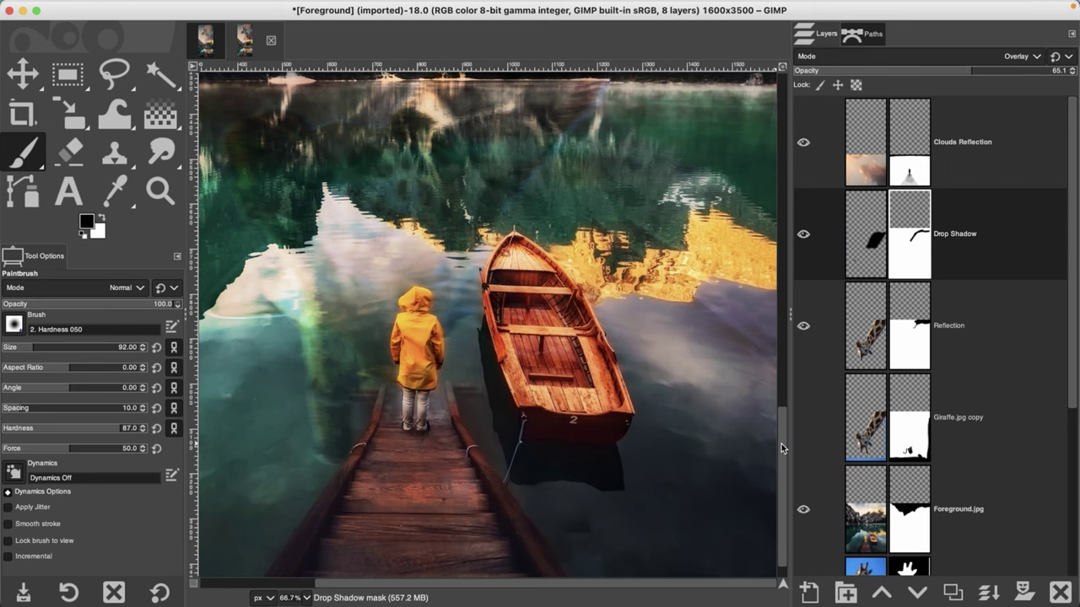
scroll(781, 444, up, 5)
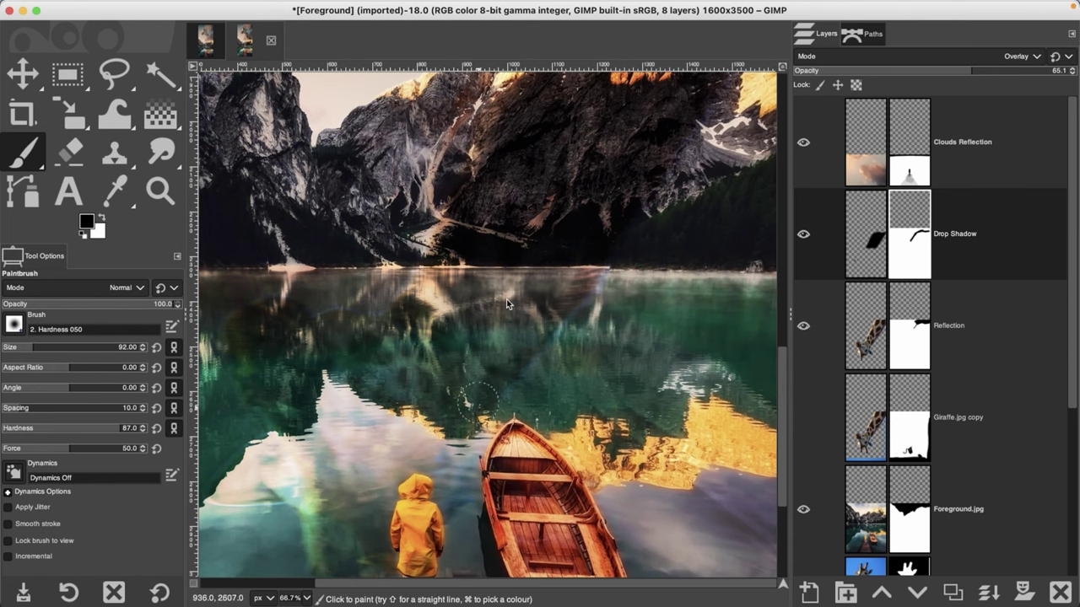
key(shift+super+j)
click(804, 234)
click(804, 234)
click(804, 235)
click(804, 234)
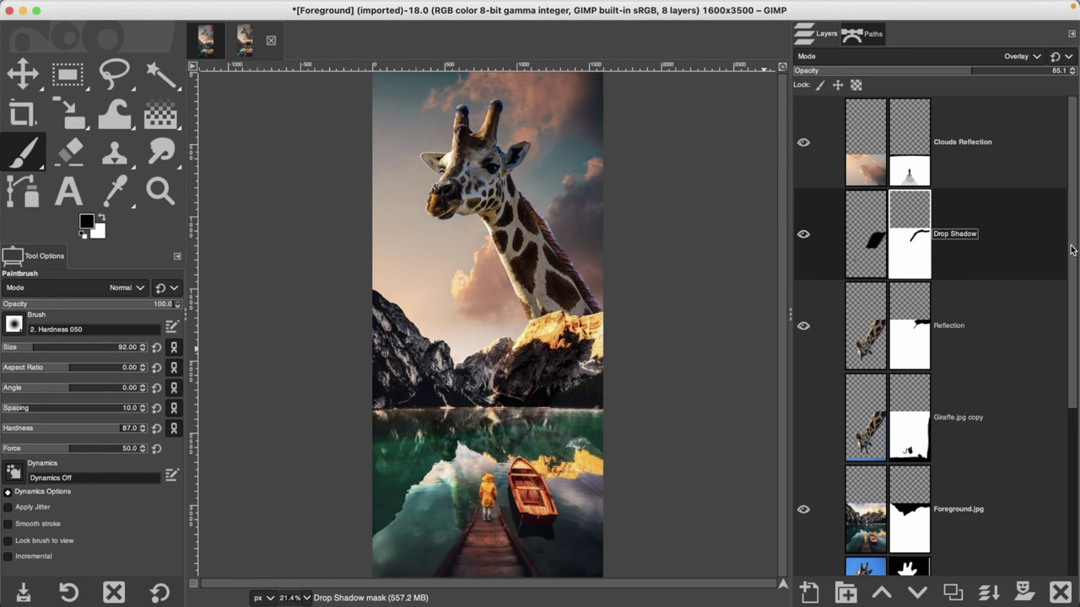
Duplicate the Foreground.jpg layer and apply the duplicate's layer mask
scroll(1072, 249, down, 5)
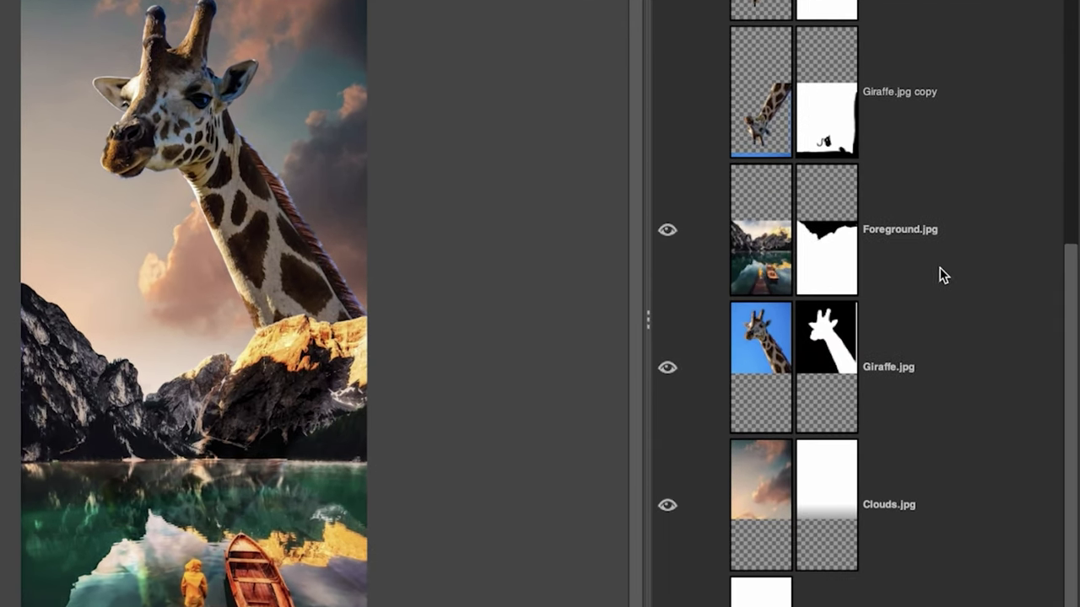
click(936, 268)
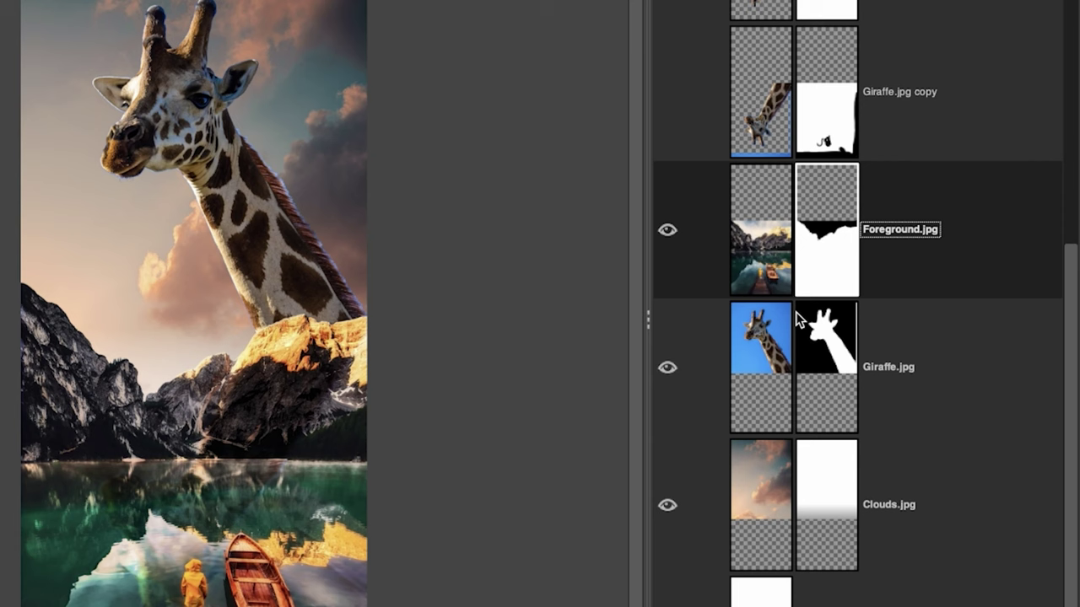
key(ctrl+j)
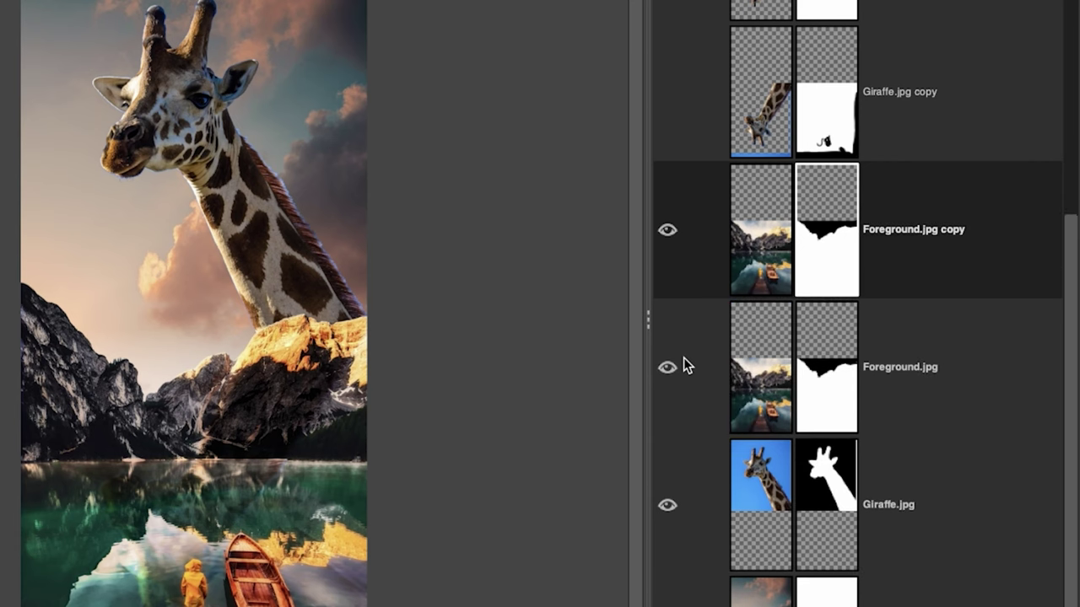
right_click(815, 252)
click(885, 223)
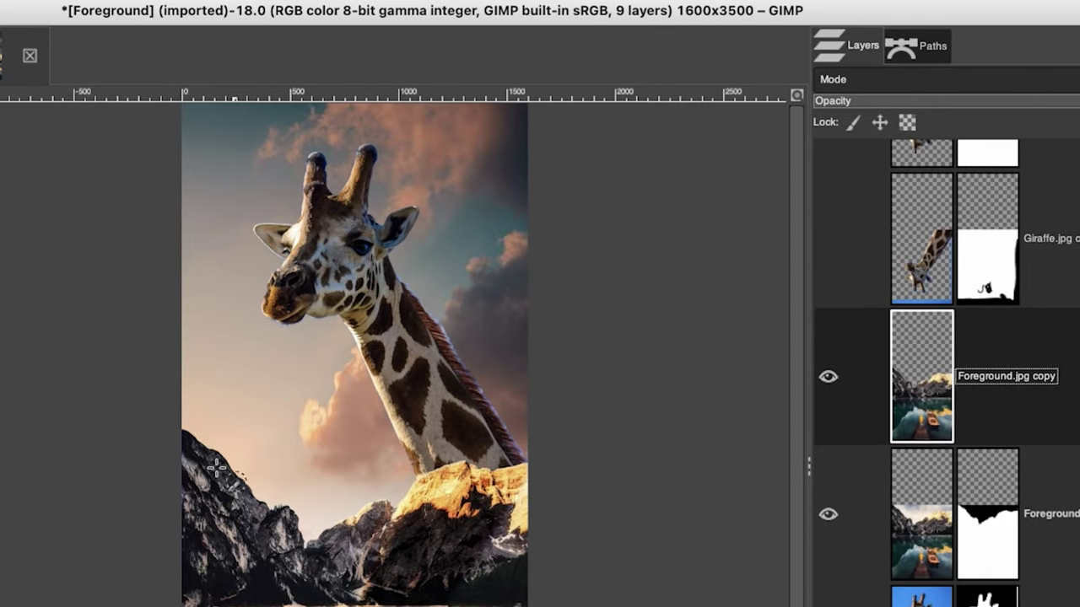
Fade the dark tones of the Foreground.jpg copy layer with Levels by raising the output black level to 30
mouse_move(172, 4)
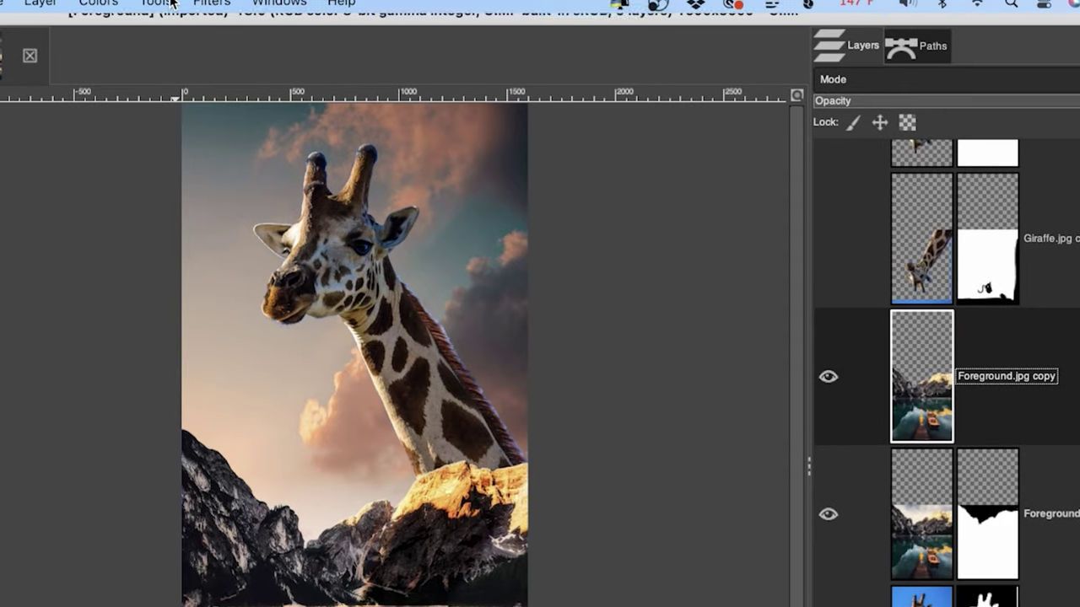
click(127, 7)
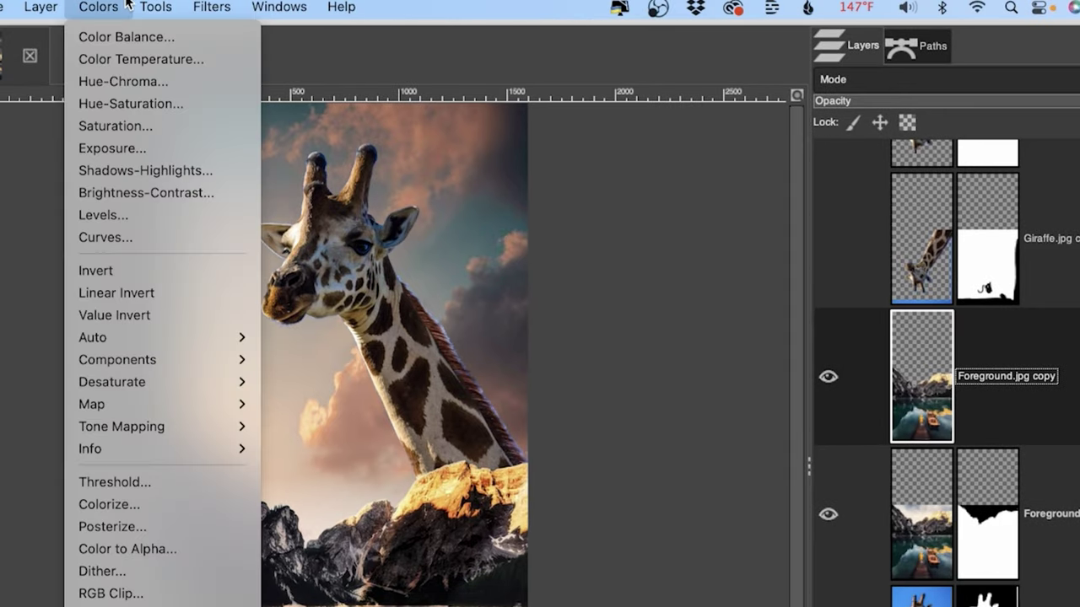
click(137, 219)
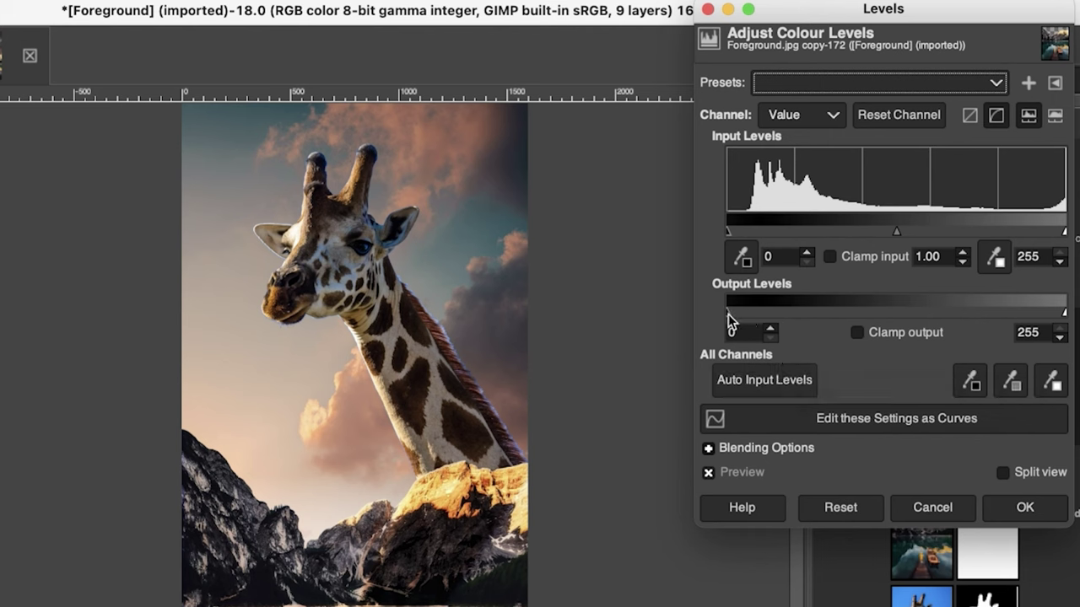
drag(728, 312, 845, 330)
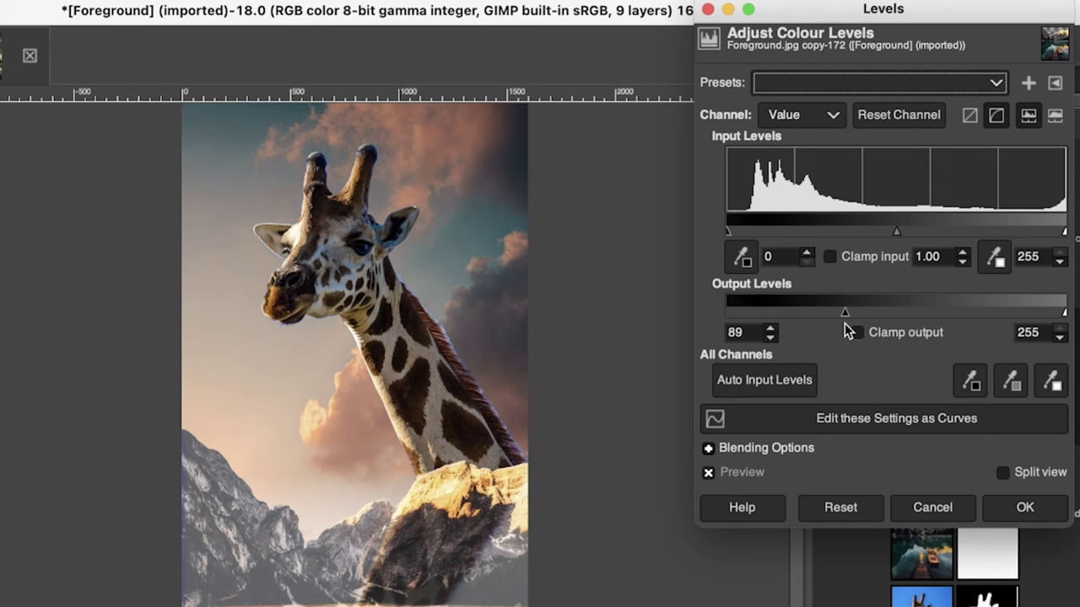
drag(844, 323, 768, 325)
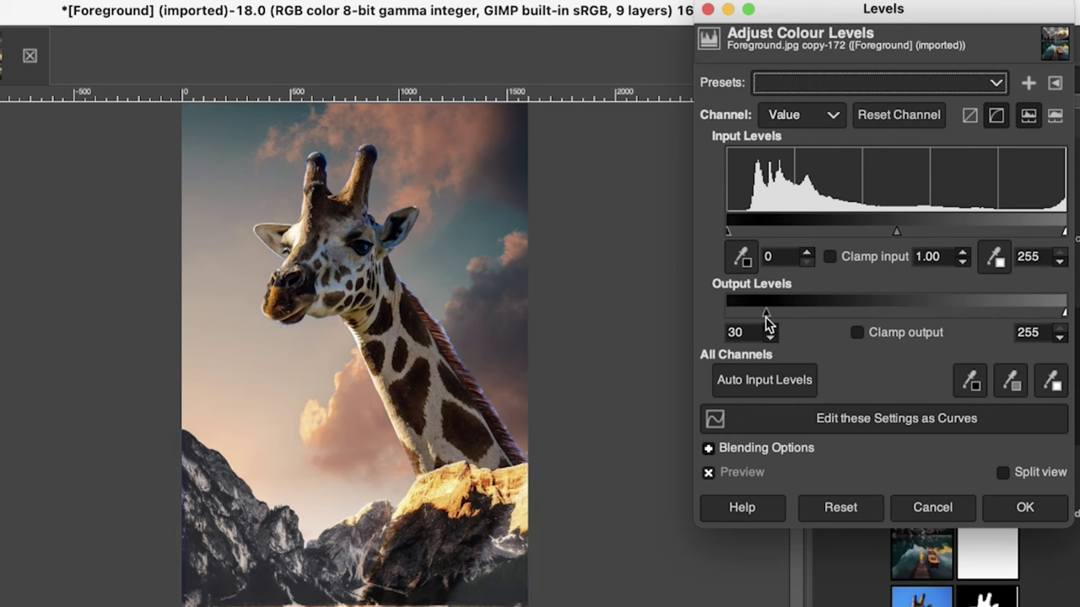
click(1013, 507)
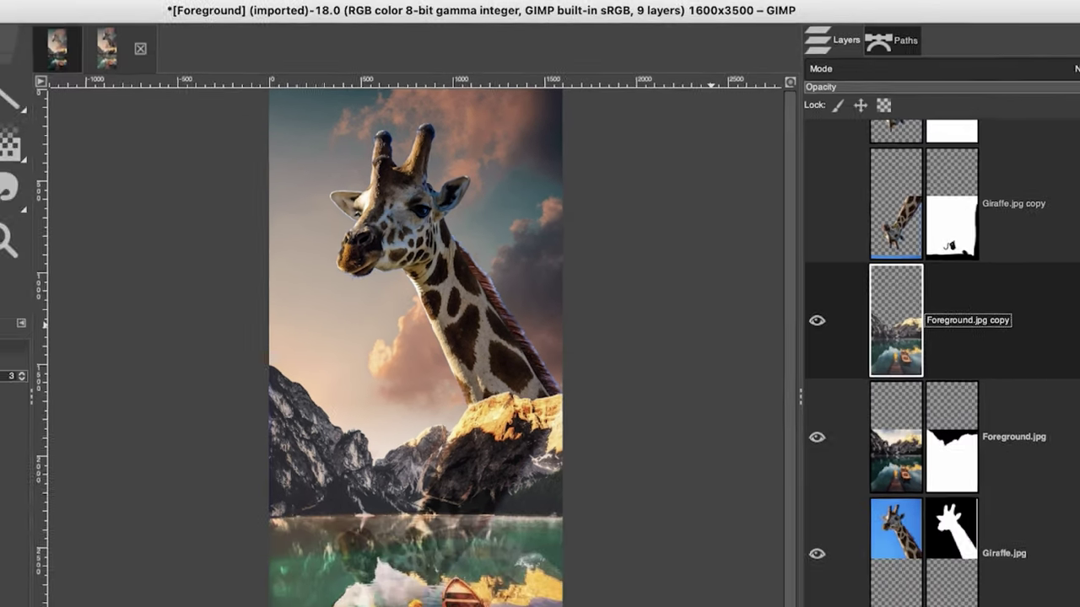
Add a white full-opacity mask to the Foreground.jpg copy layer and activate the Gradient tool
click(1013, 593)
click(1044, 590)
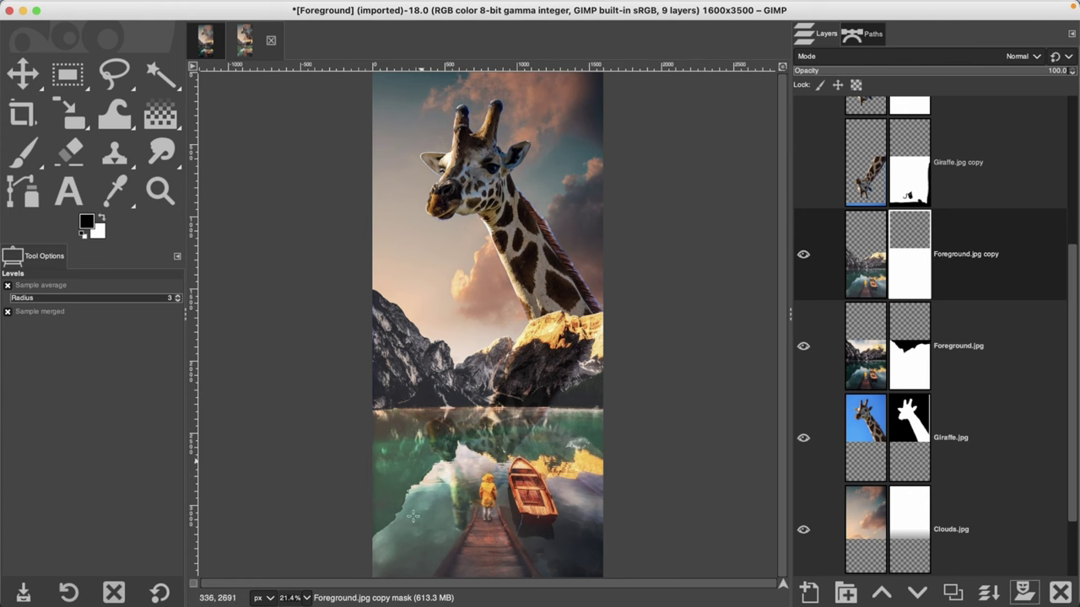
click(160, 116)
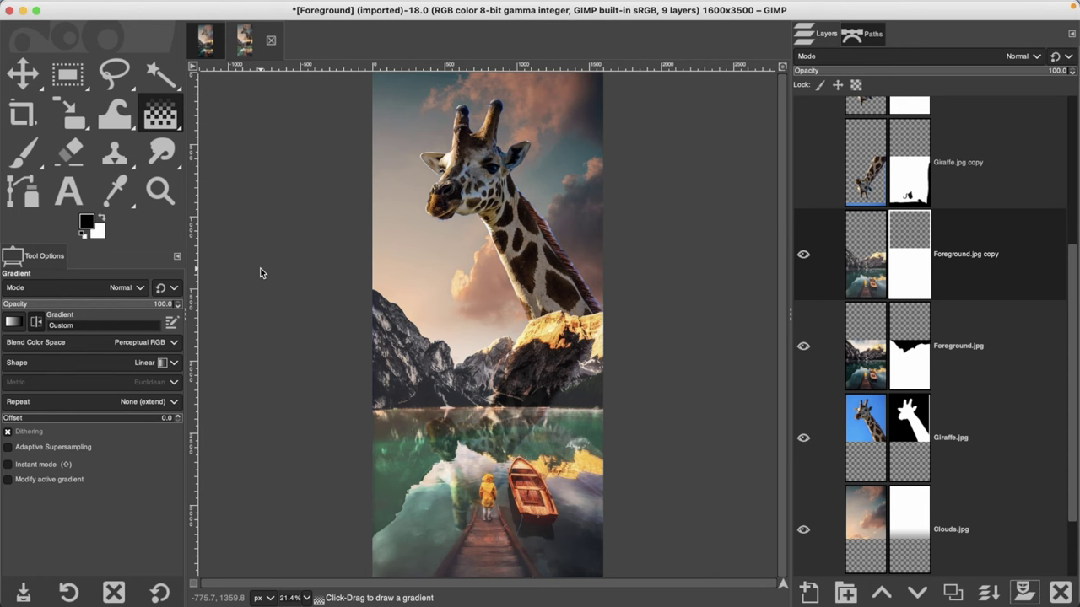
Check the foreground and background colours used by the gradient without changing them
click(88, 222)
click(283, 216)
click(98, 232)
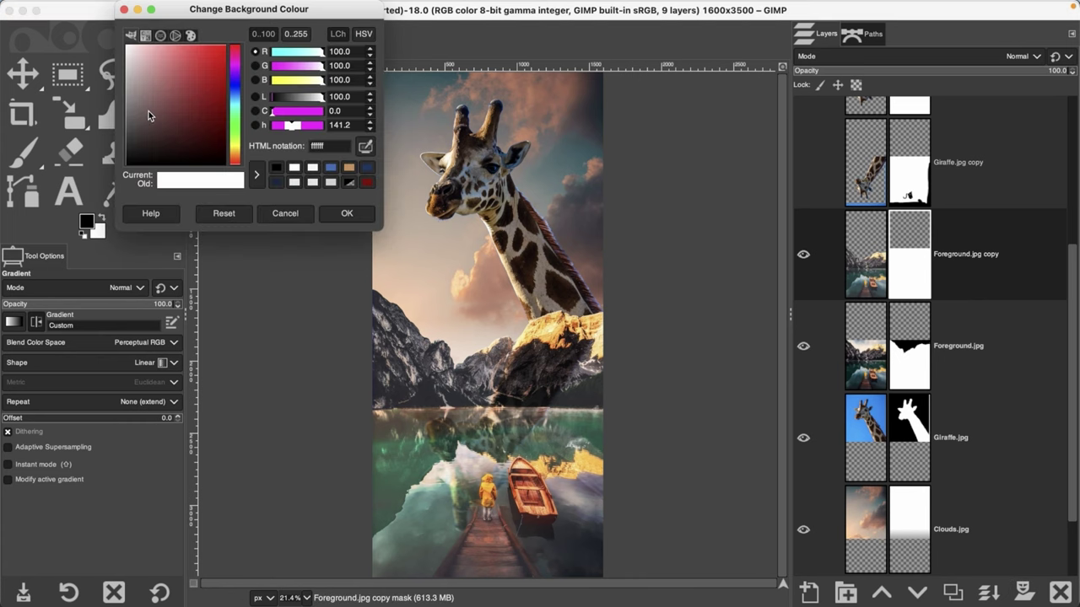
click(285, 213)
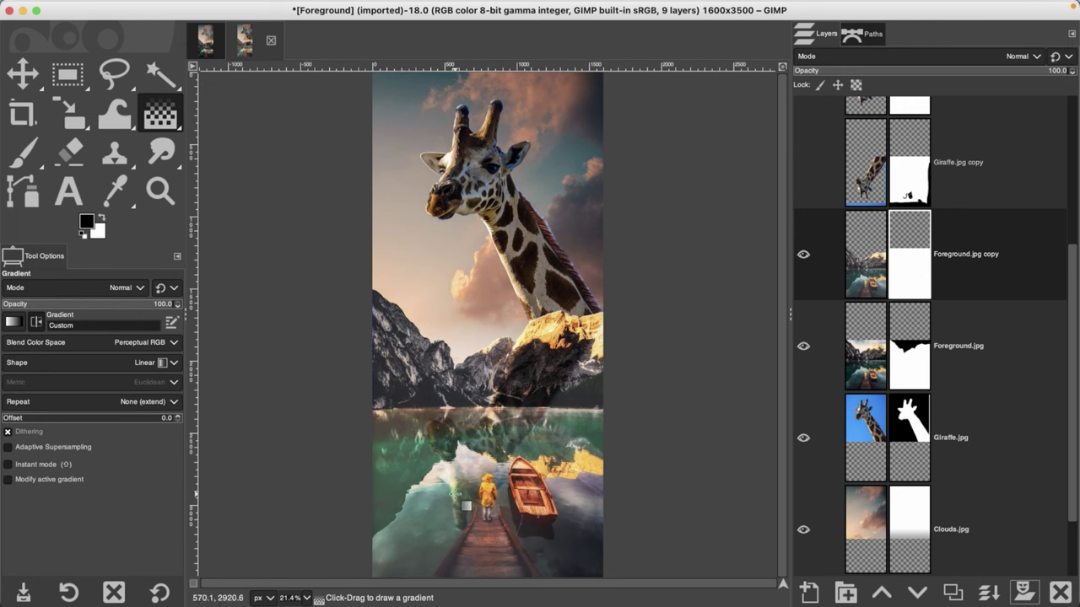
Draw a linear black-to-white gradient about 897 px long on the Foreground.jpg copy mask, from the pier up to the far shoreline
drag(486, 456, 485, 544)
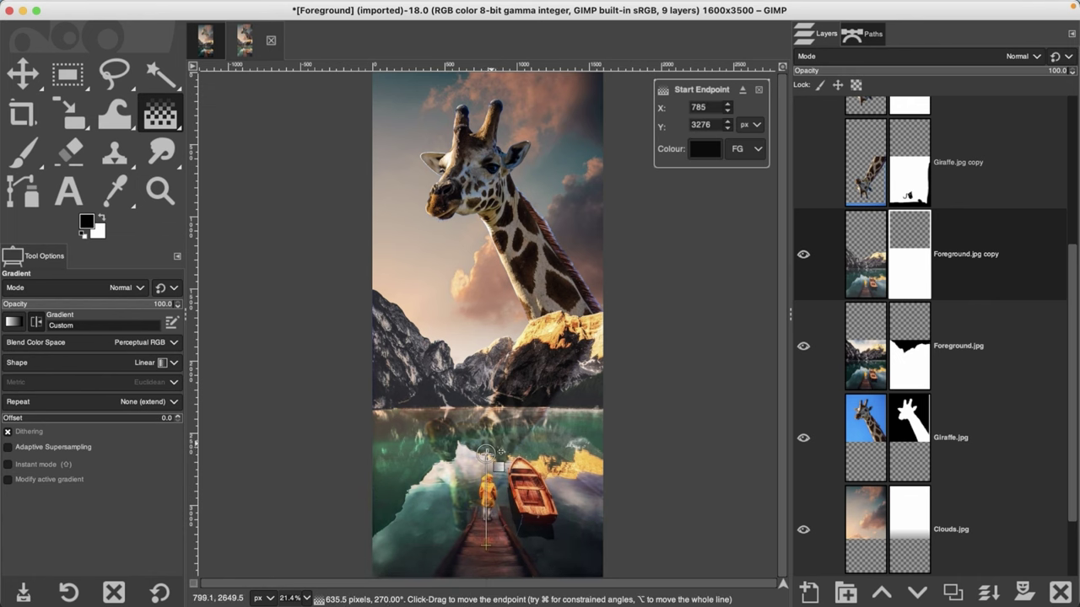
click(488, 453)
drag(501, 450, 497, 414)
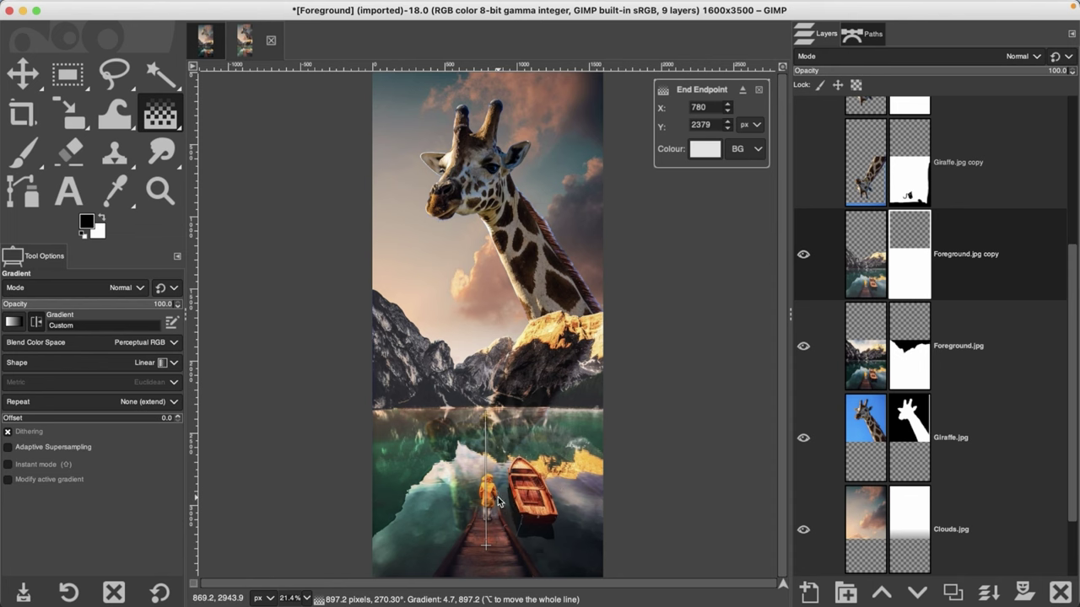
key(Return)
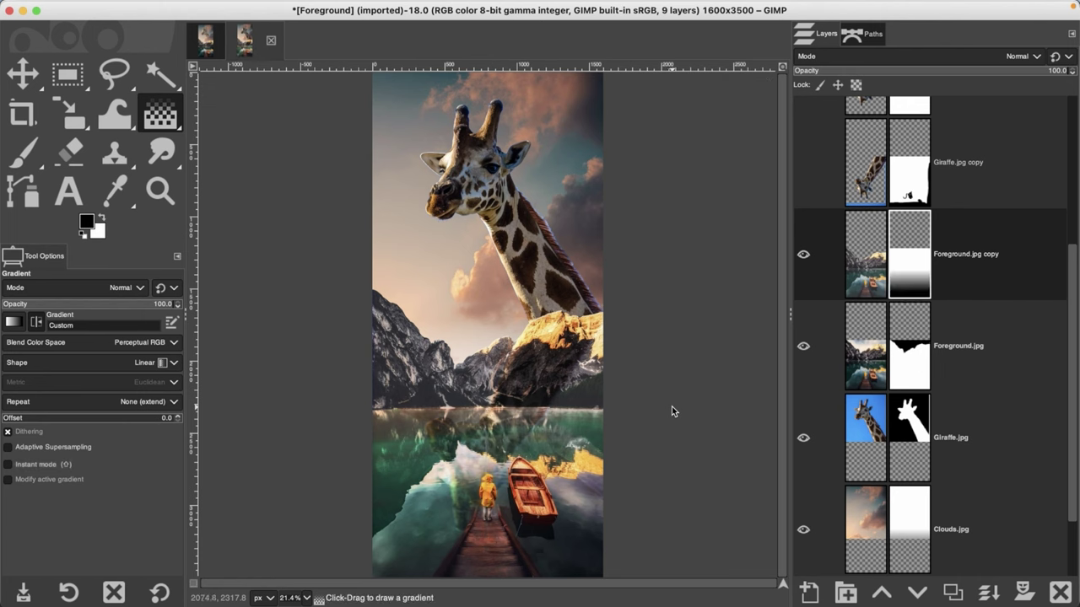
Duplicate the Giraffe.jpg layer and apply the duplicate's layer mask
click(977, 443)
click(953, 593)
right_click(915, 430)
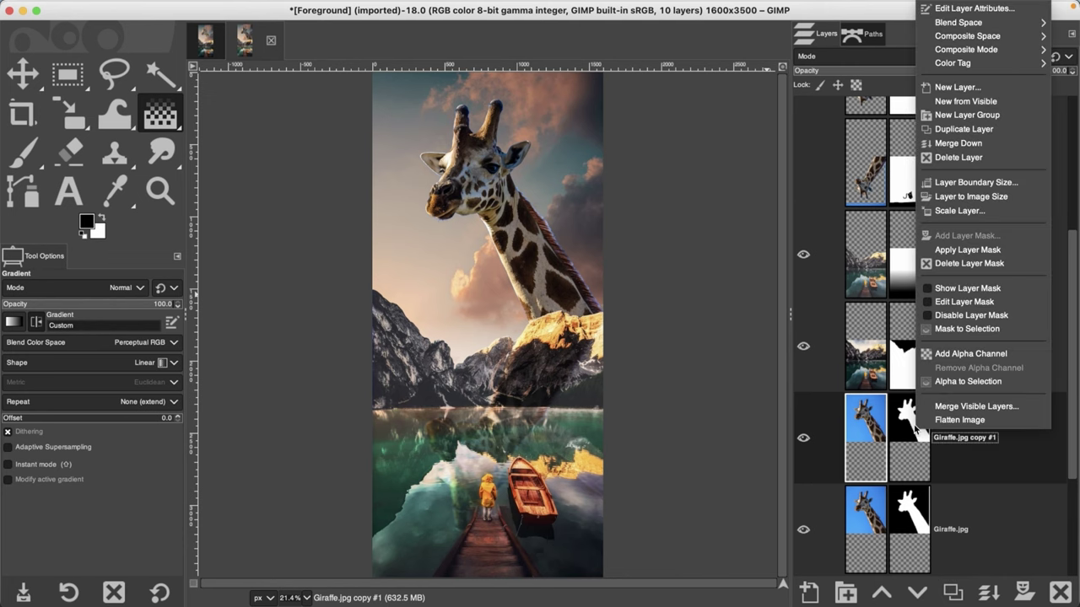
key(Return)
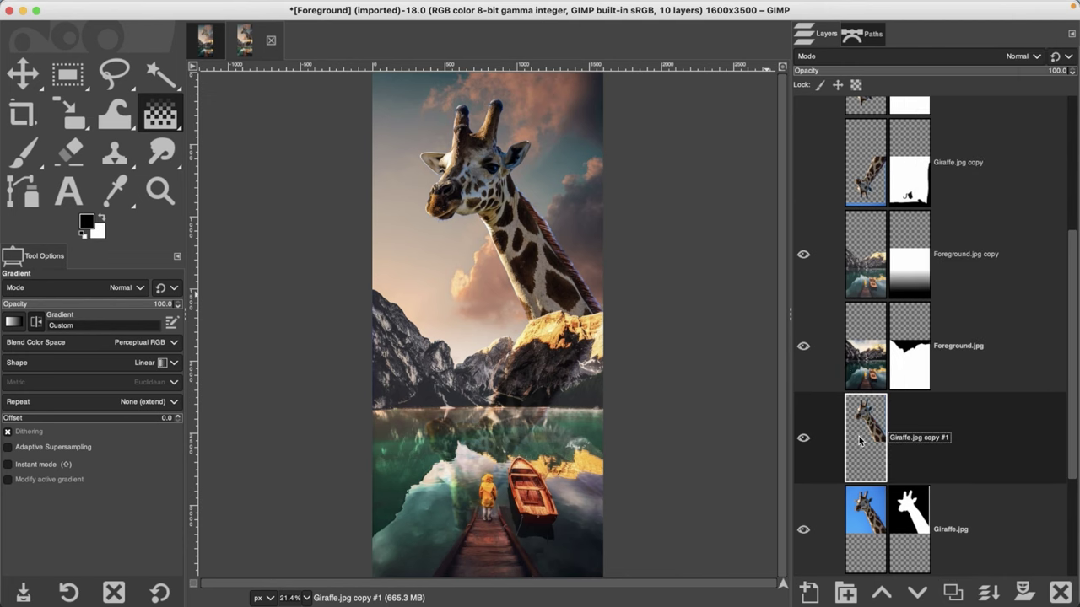
Fade the dark tones of the Giraffe.jpg copy #1 layer with Levels by raising the output black level to 27
click(317, 7)
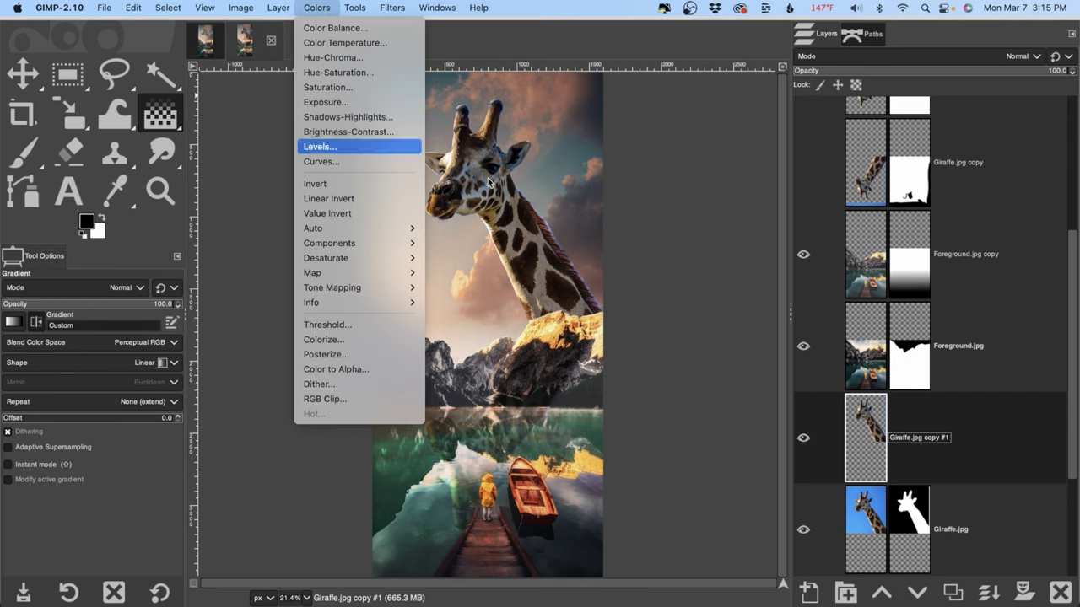
click(408, 149)
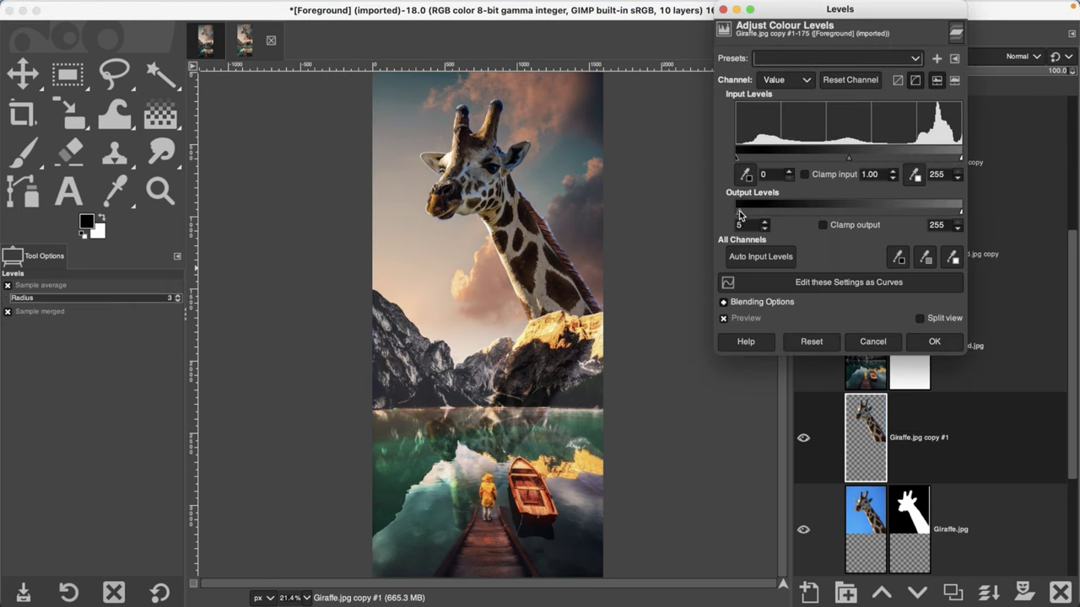
mouse_move(748, 216)
mouse_down()
mouse_move(766, 216)
mouse_move(732, 216)
mouse_move(763, 217)
mouse_up()
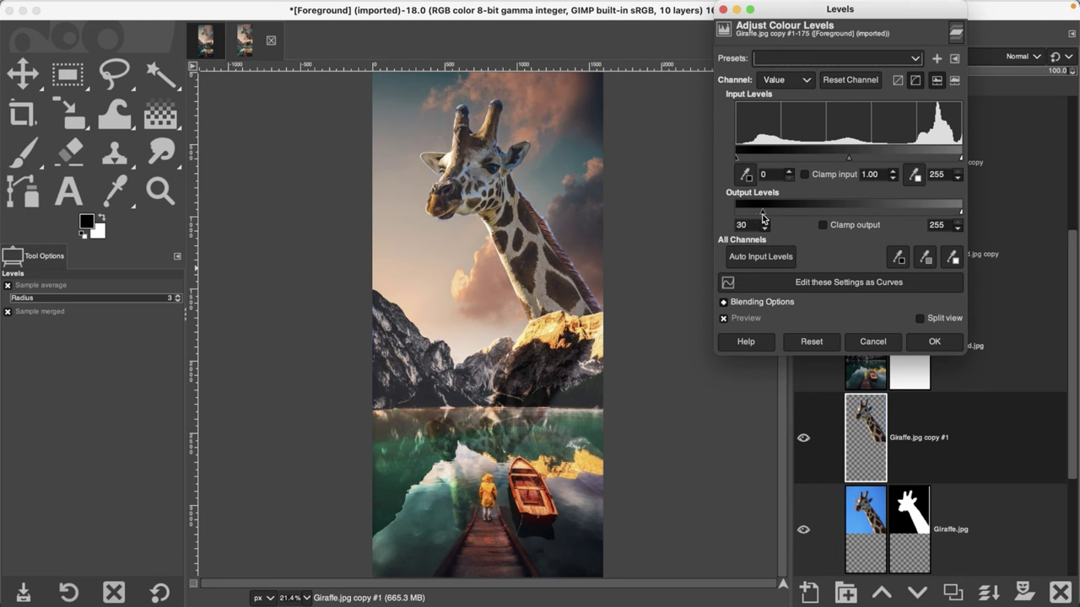
mouse_move(763, 217)
mouse_down()
mouse_move(732, 216)
mouse_move(760, 217)
mouse_up()
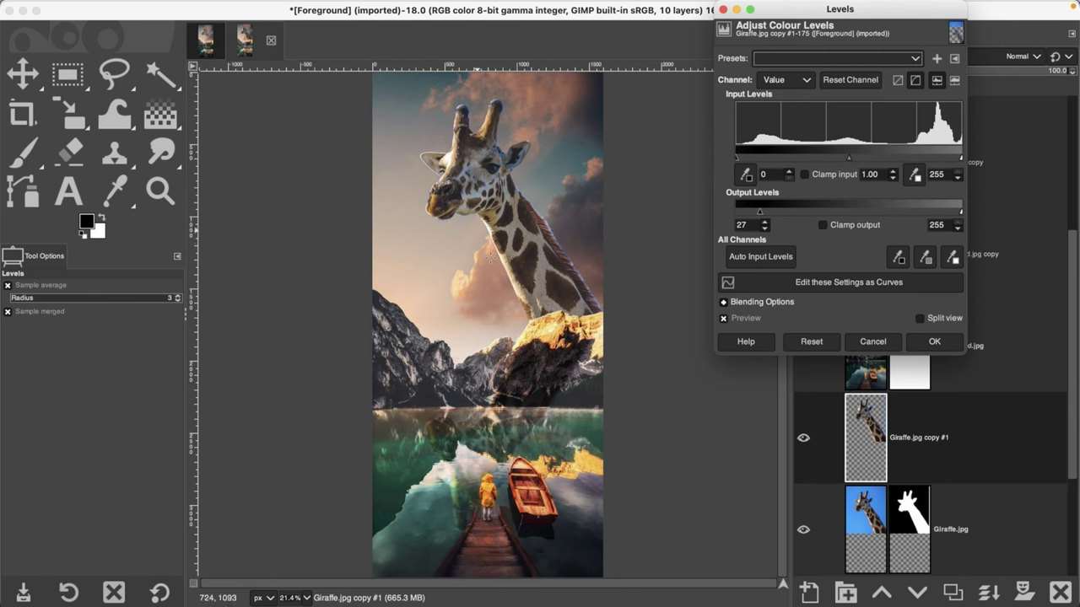
drag(760, 213, 780, 216)
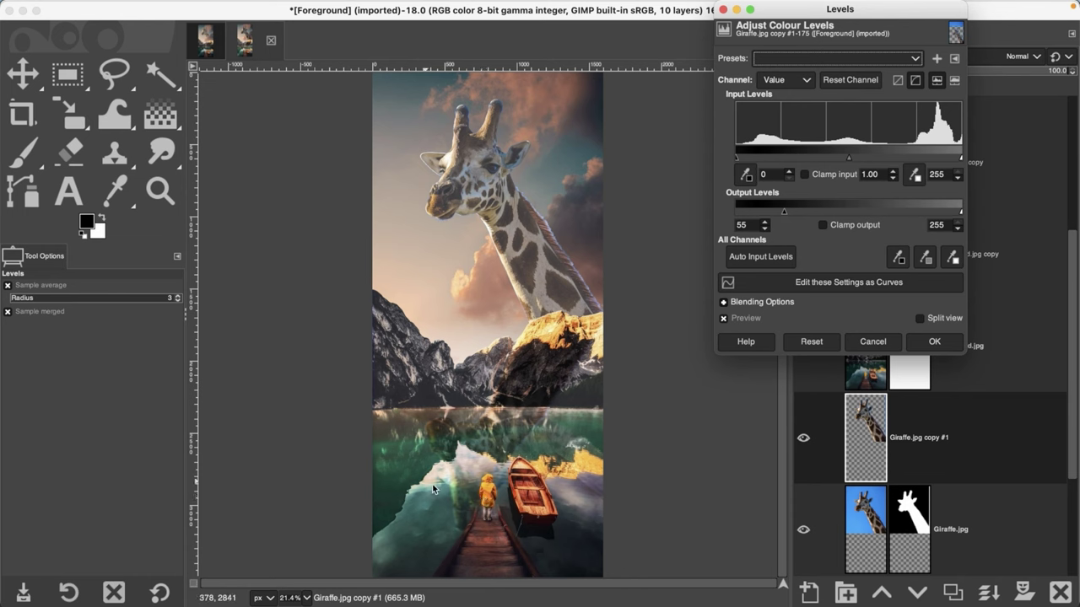
drag(771, 212, 758, 214)
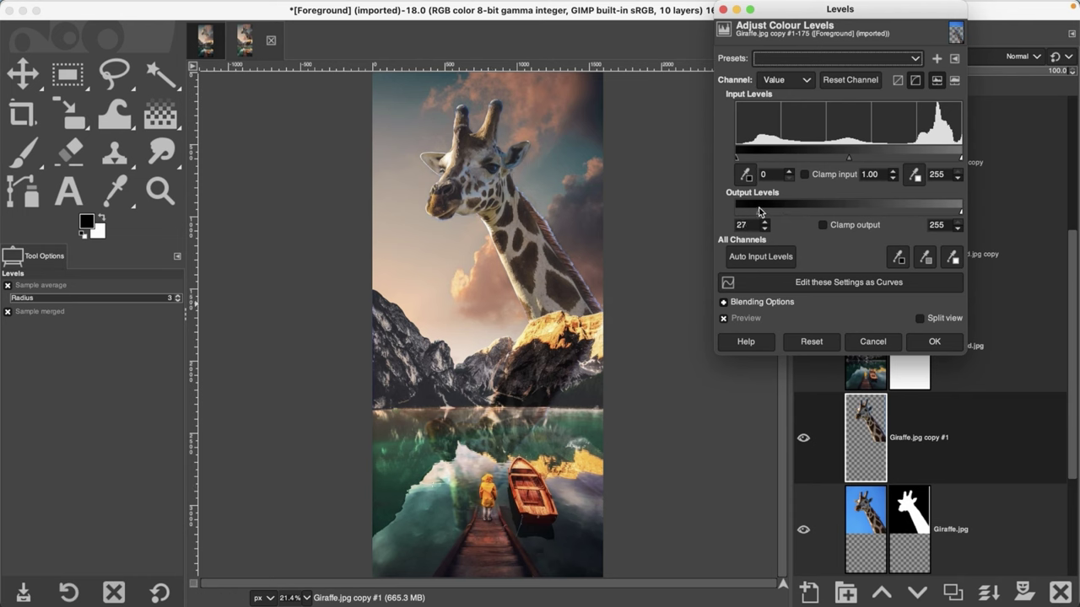
click(934, 341)
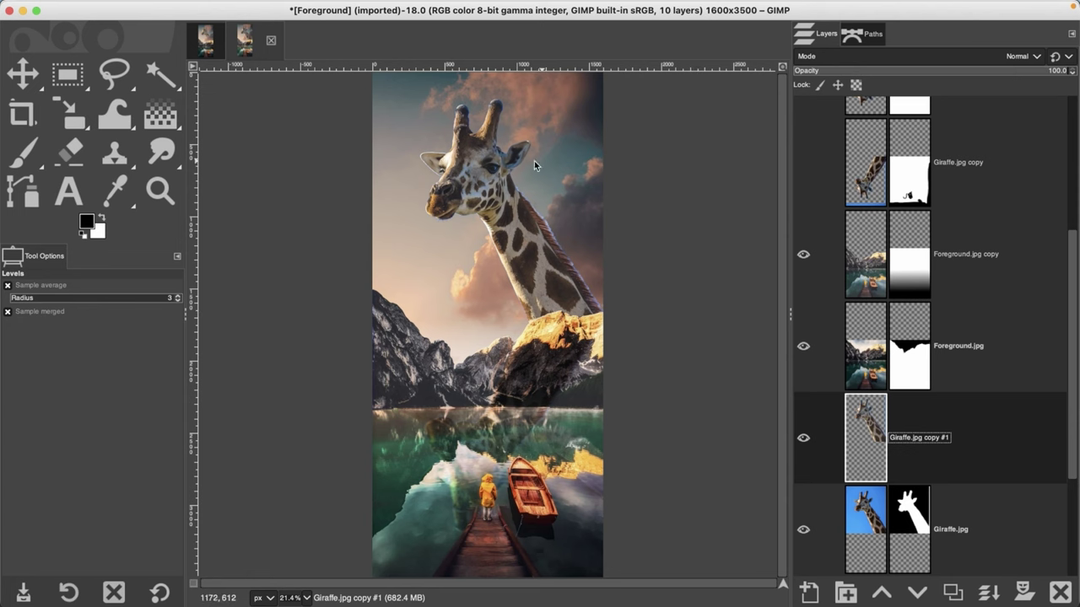
Examine the giraffe's head, neck and the mountains up close to compare their colours with the clouds
key(z)
click(499, 191)
click(499, 191)
click(499, 191)
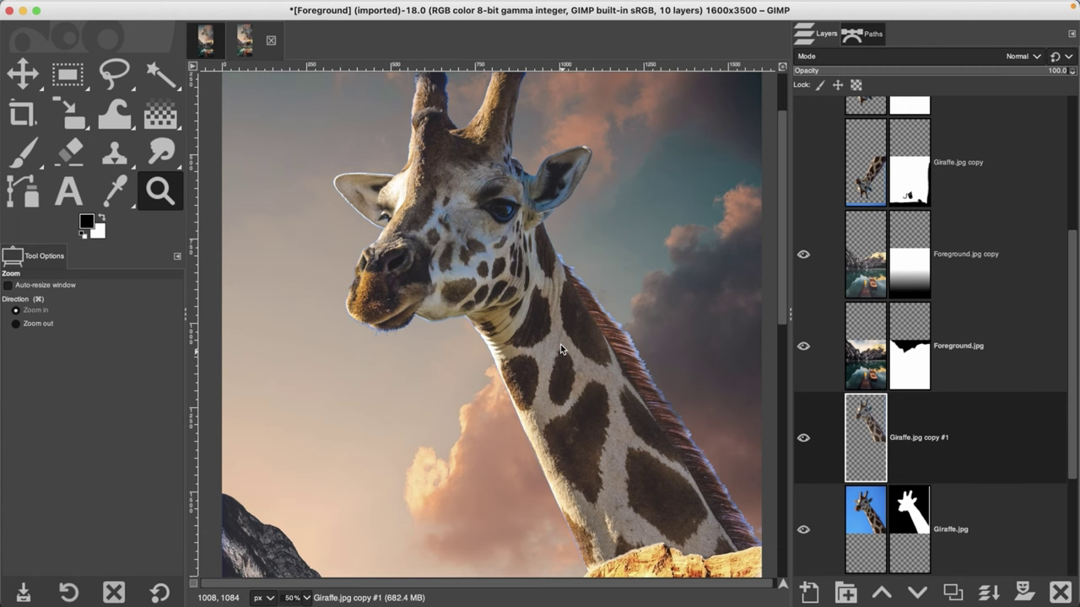
drag(778, 290, 782, 384)
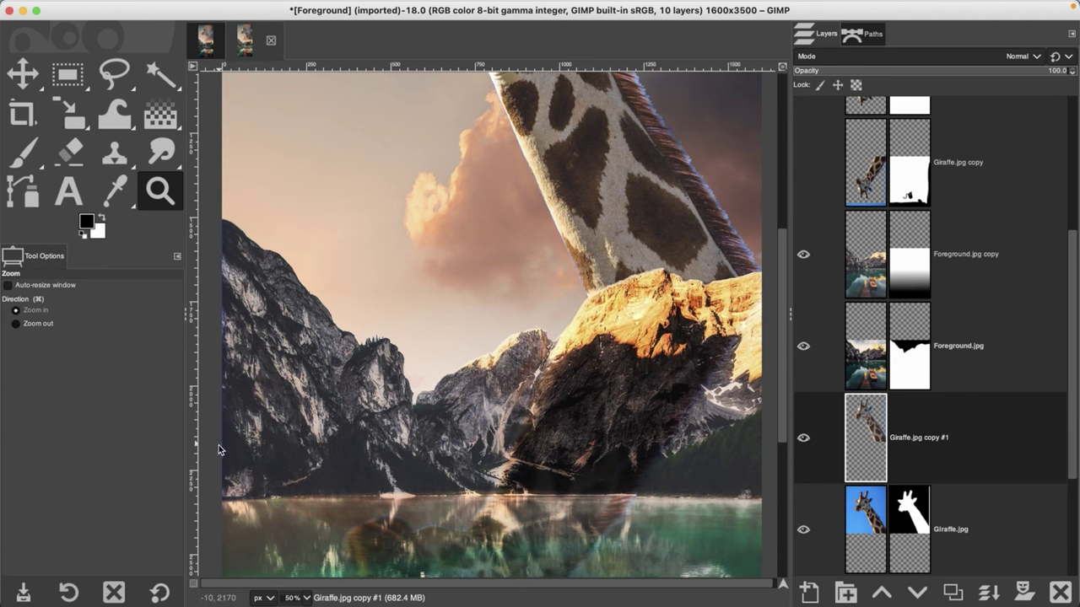
drag(218, 450, 223, 469)
key(super)
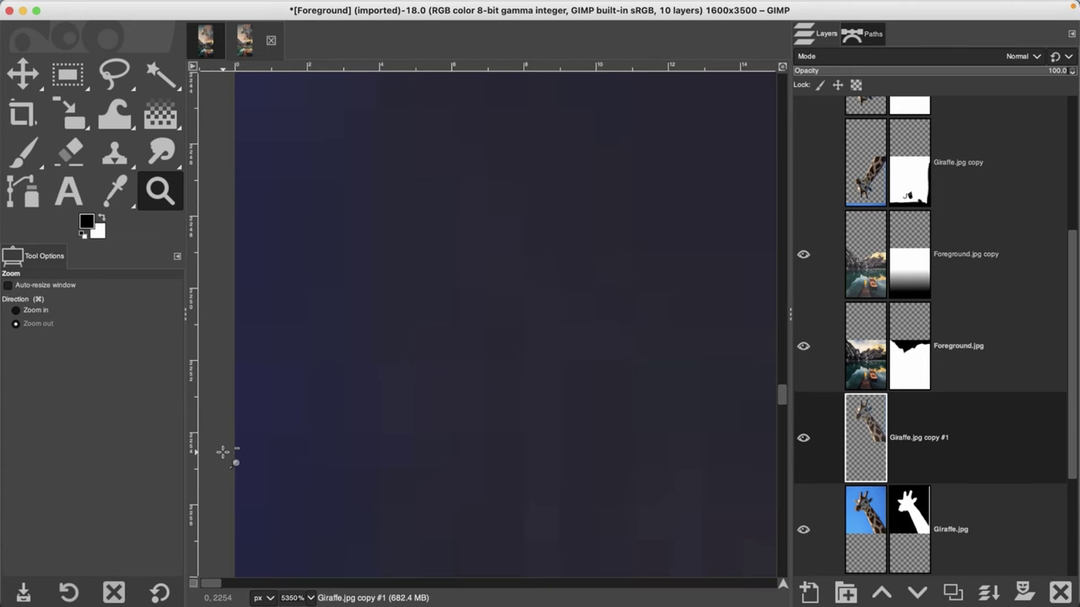
key(grave)
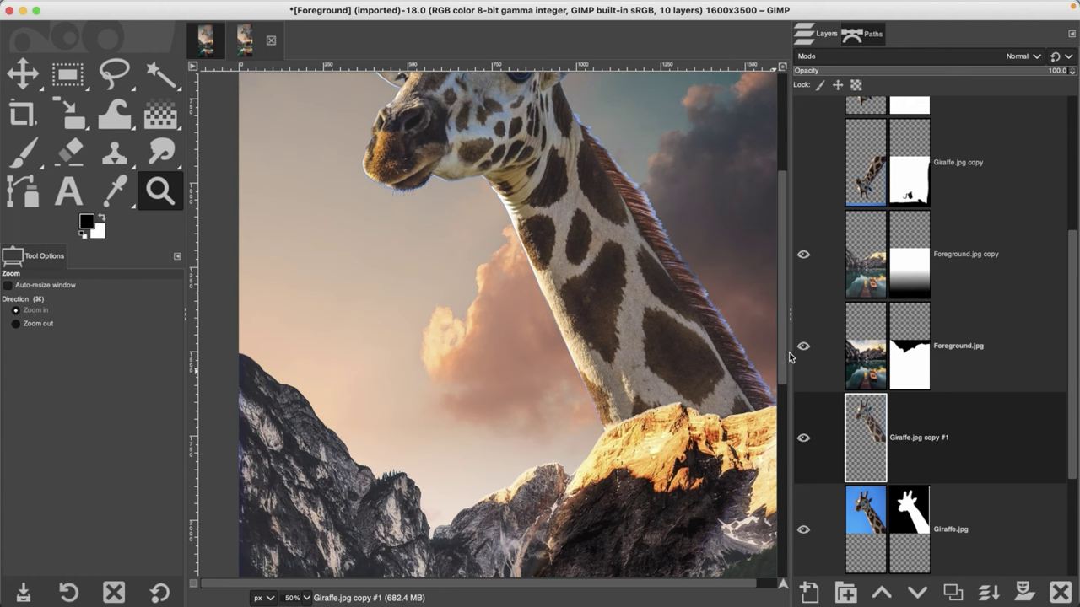
drag(783, 361, 783, 286)
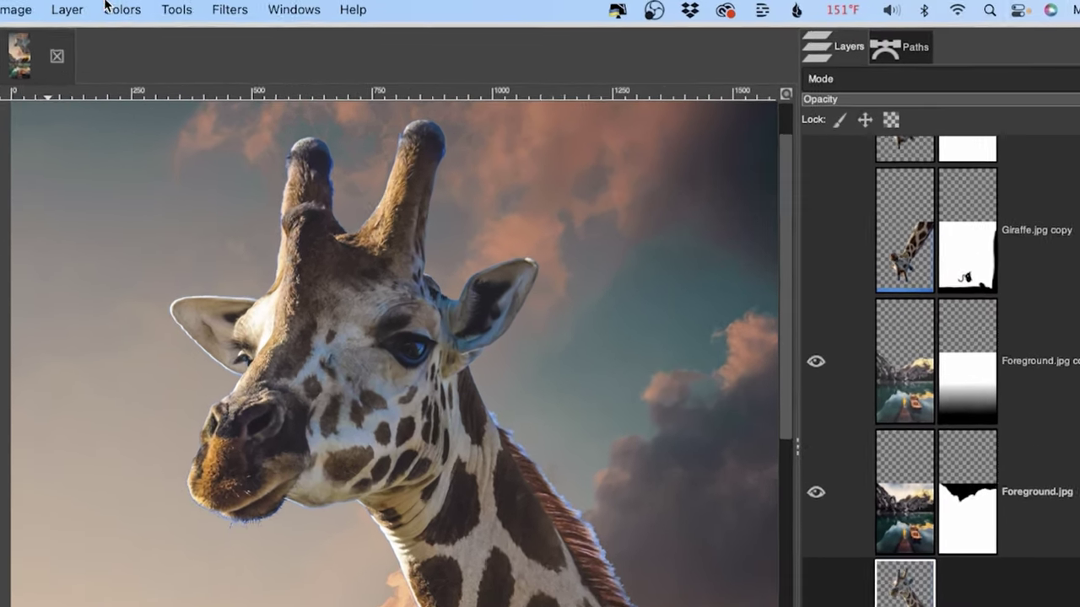
Warm the Giraffe.jpg copy #1 layer with Color Temperature at an intended temperature of 8826.9, comparing it with the original
click(315, 10)
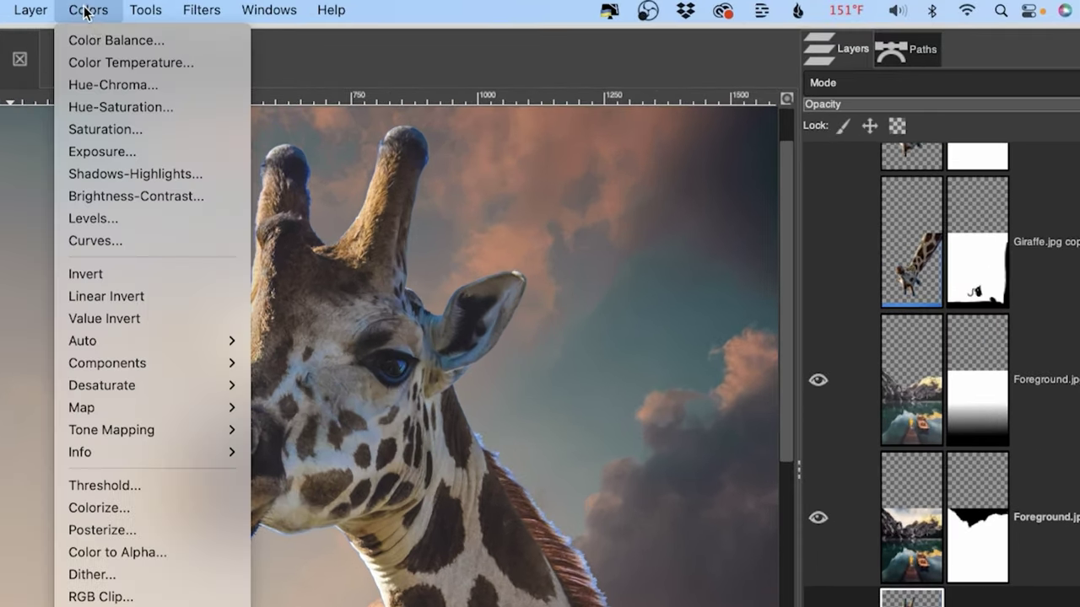
click(110, 62)
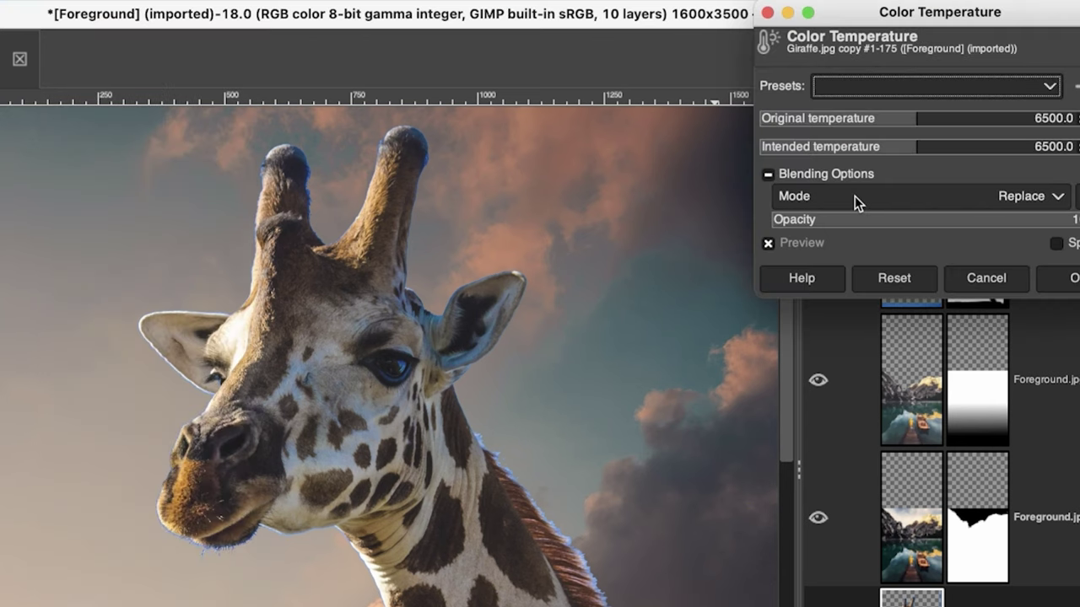
mouse_move(916, 146)
mouse_down()
mouse_move(960, 149)
mouse_move(925, 149)
mouse_up()
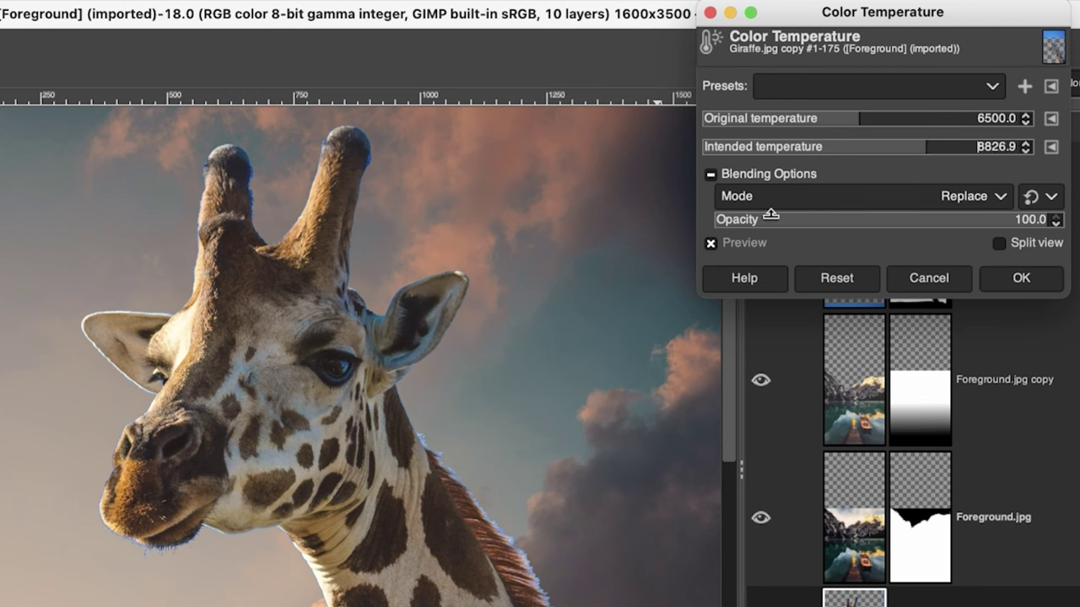
click(711, 244)
click(713, 245)
click(715, 245)
click(715, 245)
click(715, 245)
click(715, 244)
click(715, 244)
click(716, 245)
click(712, 242)
click(711, 242)
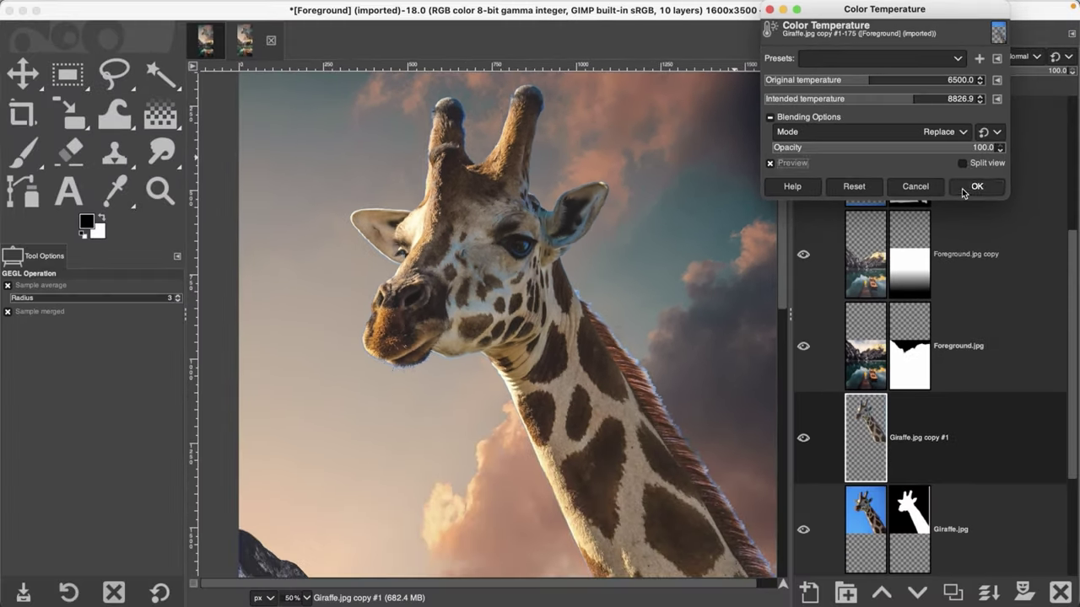
click(1020, 277)
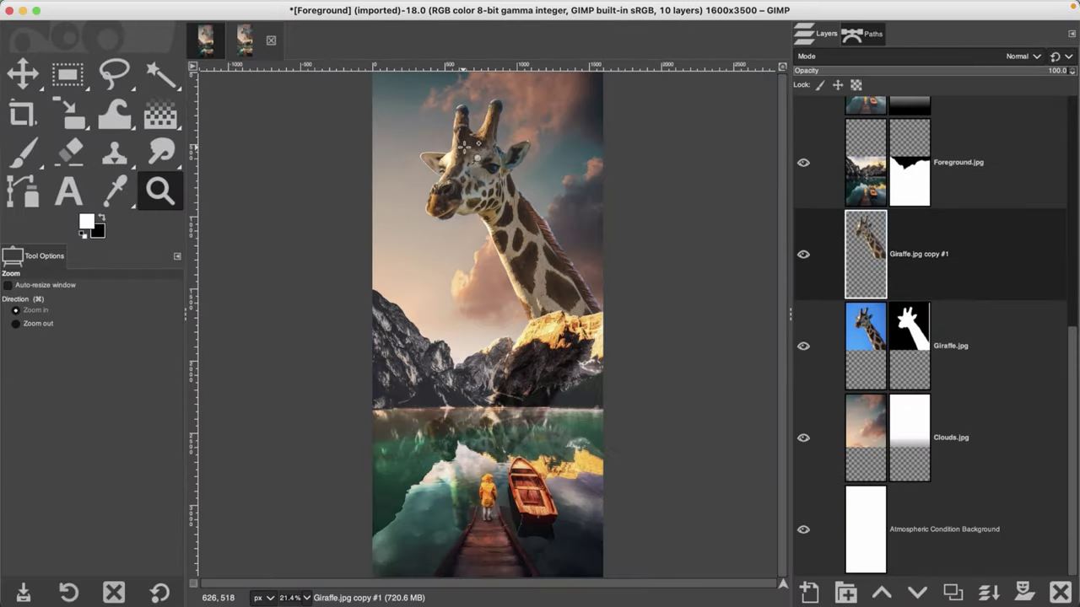
Duplicate the Giraffe.jpg copy #1 layer and desaturate the duplicate to a saturation of -65.5 with Hue-Saturation
scroll(478, 152, up, 6)
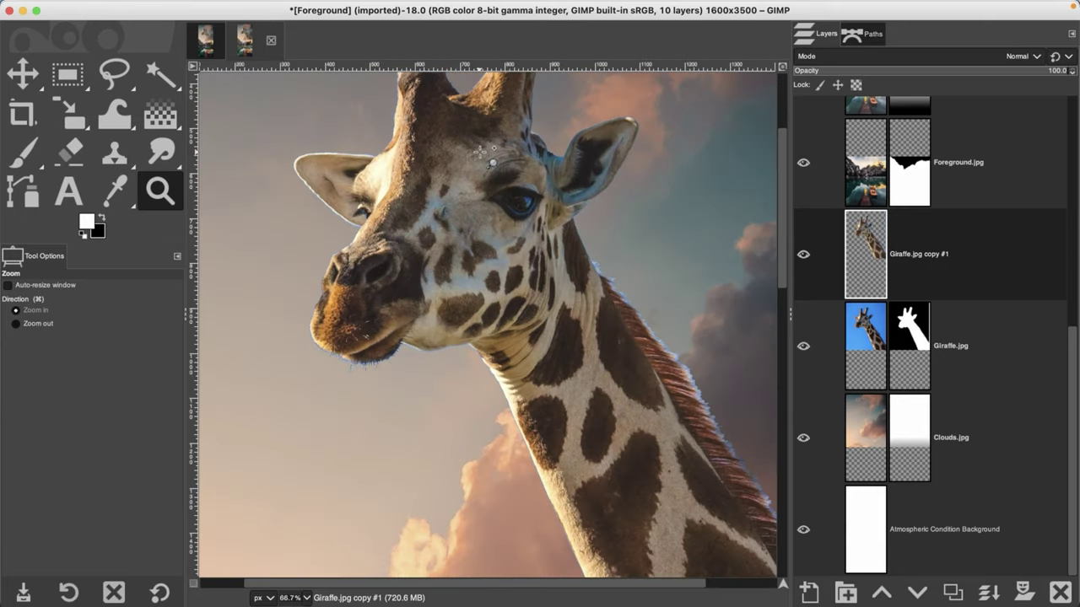
click(479, 151)
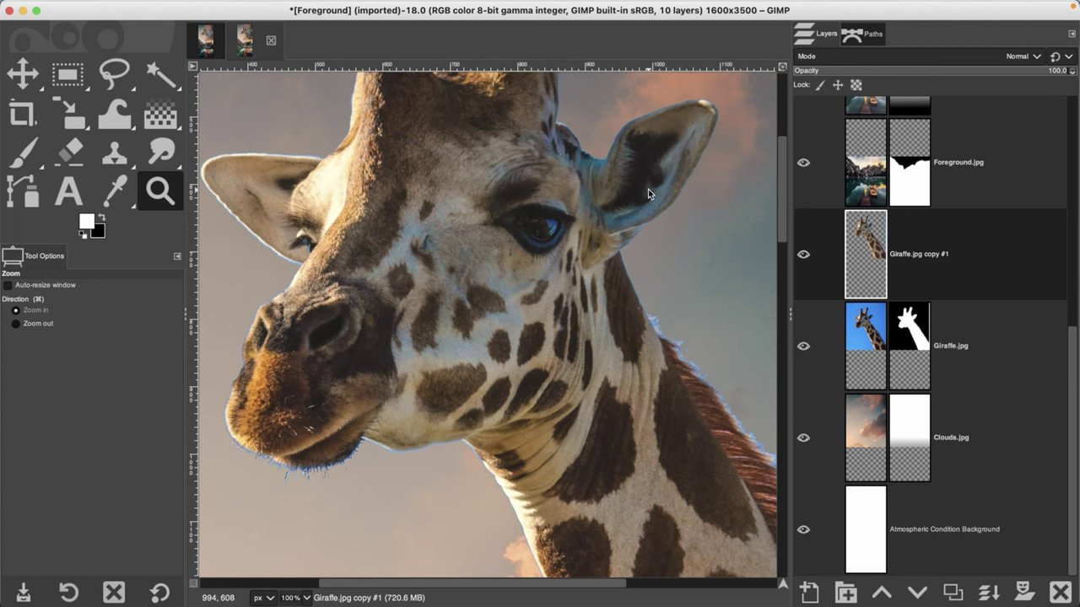
click(953, 593)
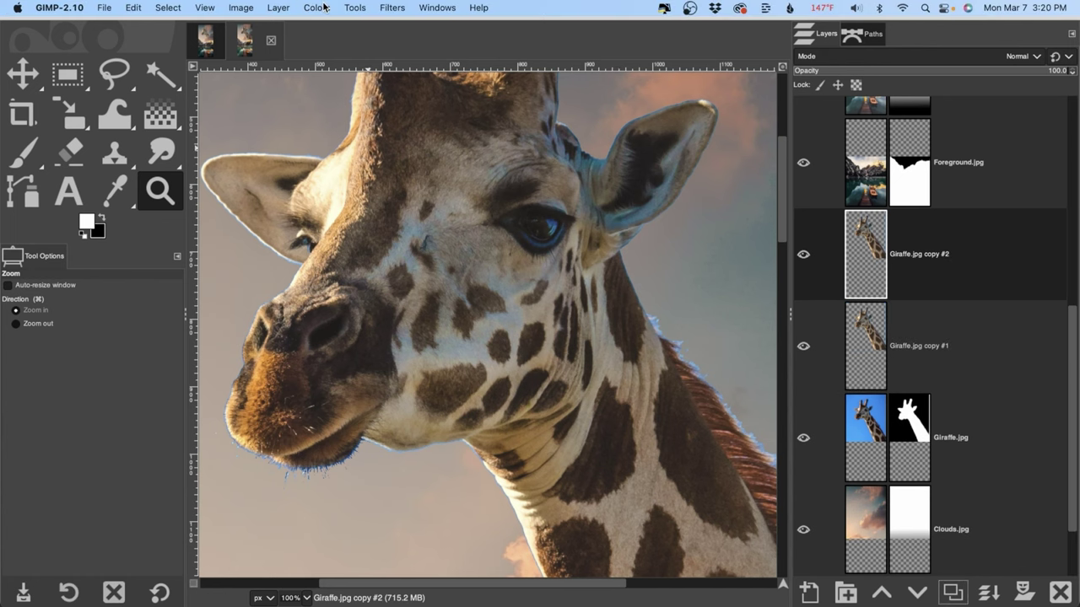
click(317, 7)
click(335, 73)
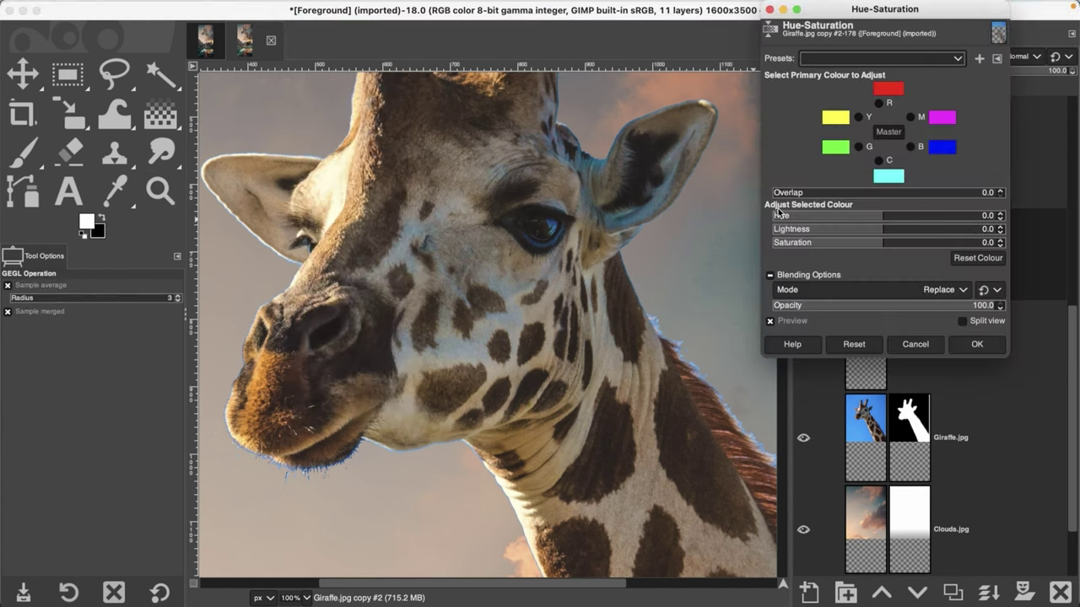
click(877, 242)
drag(877, 242, 810, 244)
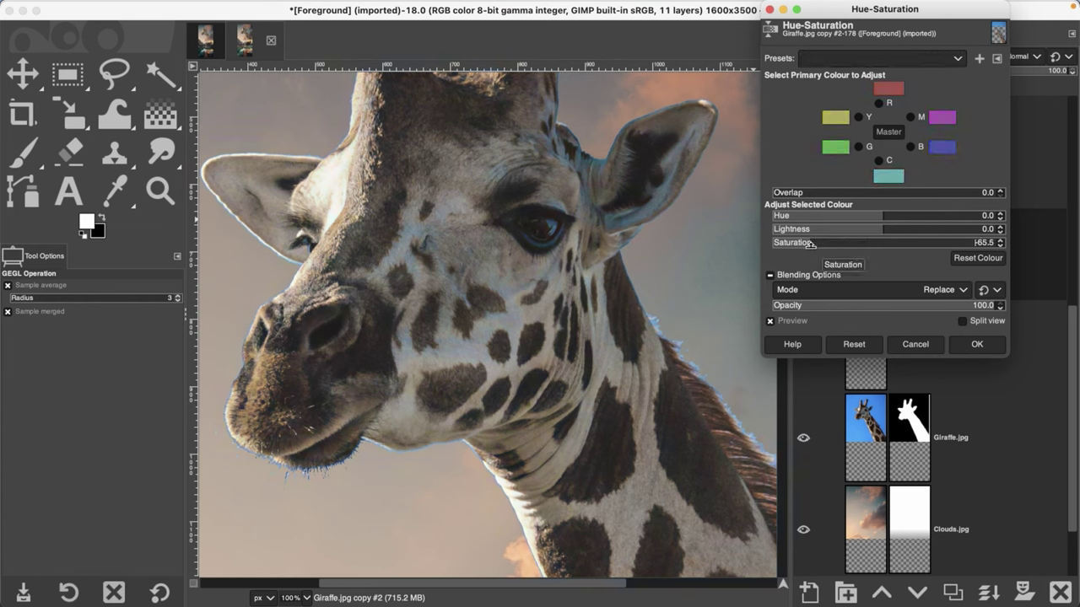
click(976, 345)
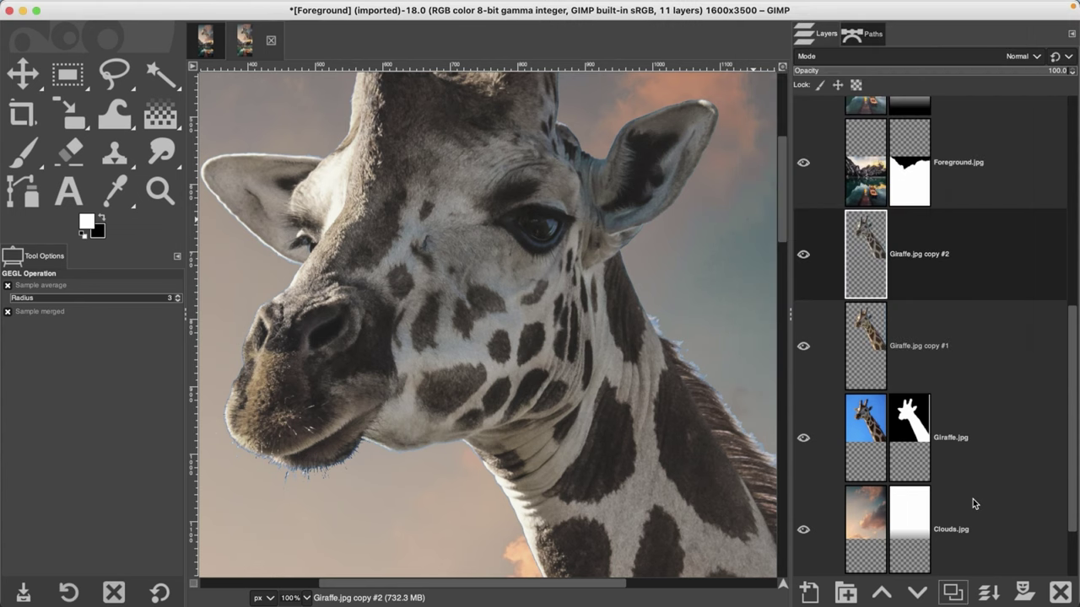
Add a black layer mask to Giraffe.jpg copy #2 and paint white over the blue tints around the giraffe's eye, ear and chin
click(1021, 580)
click(969, 490)
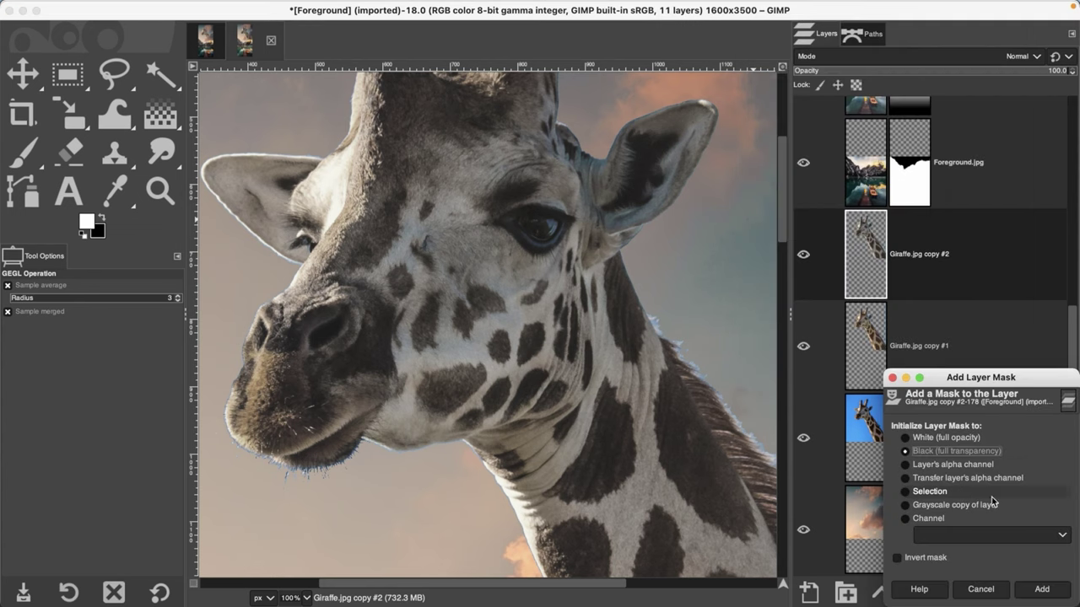
click(1030, 586)
key(p)
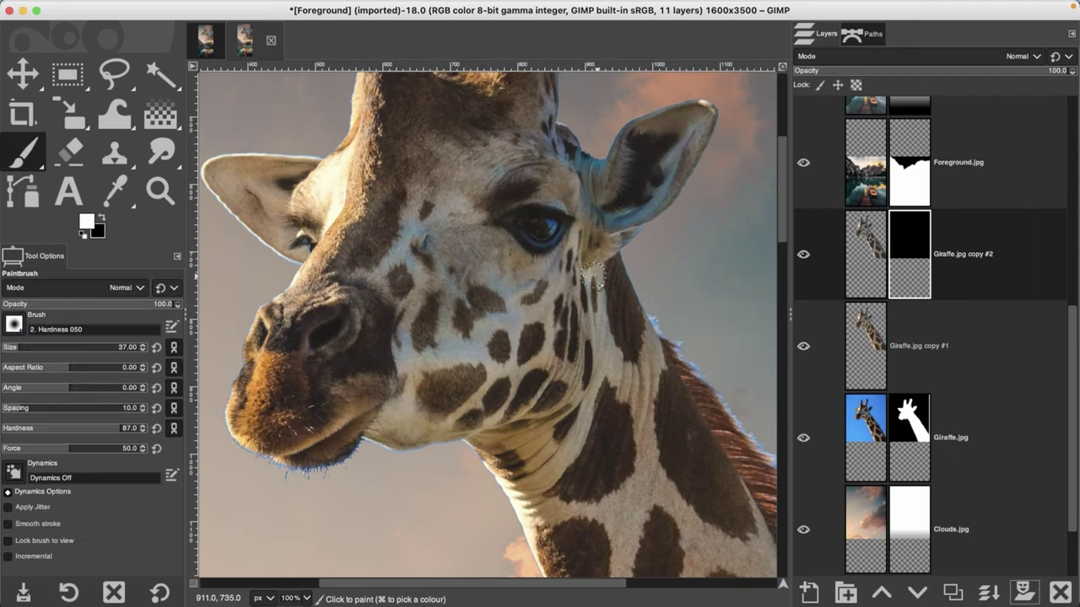
mouse_move(547, 228)
mouse_down()
mouse_move(531, 229)
mouse_move(552, 228)
mouse_up()
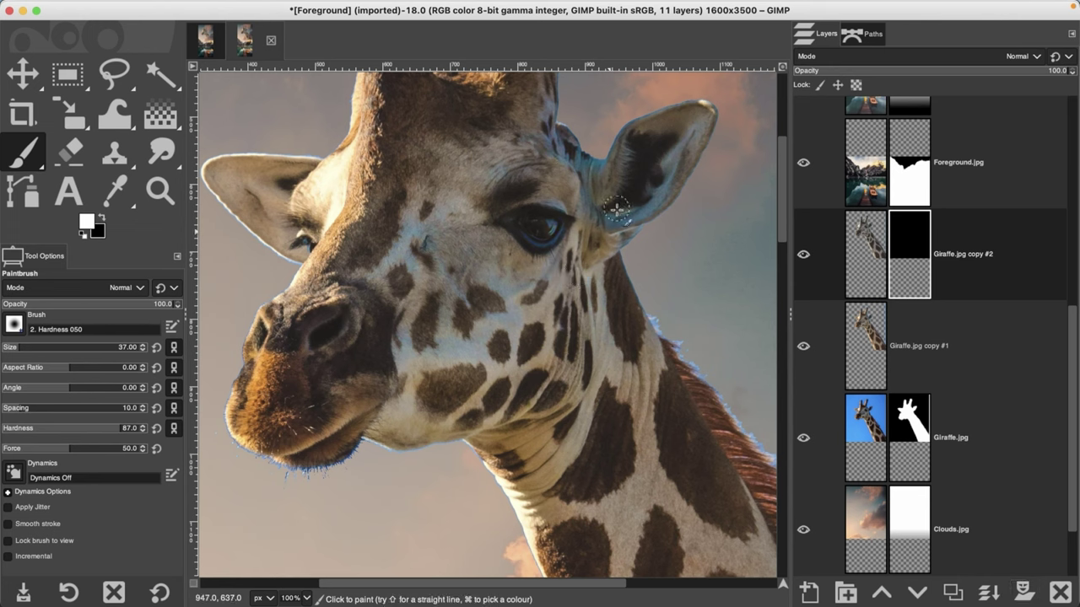
mouse_move(606, 204)
mouse_down()
mouse_move(567, 148)
mouse_move(562, 156)
mouse_move(629, 199)
mouse_move(664, 120)
mouse_move(628, 127)
mouse_up()
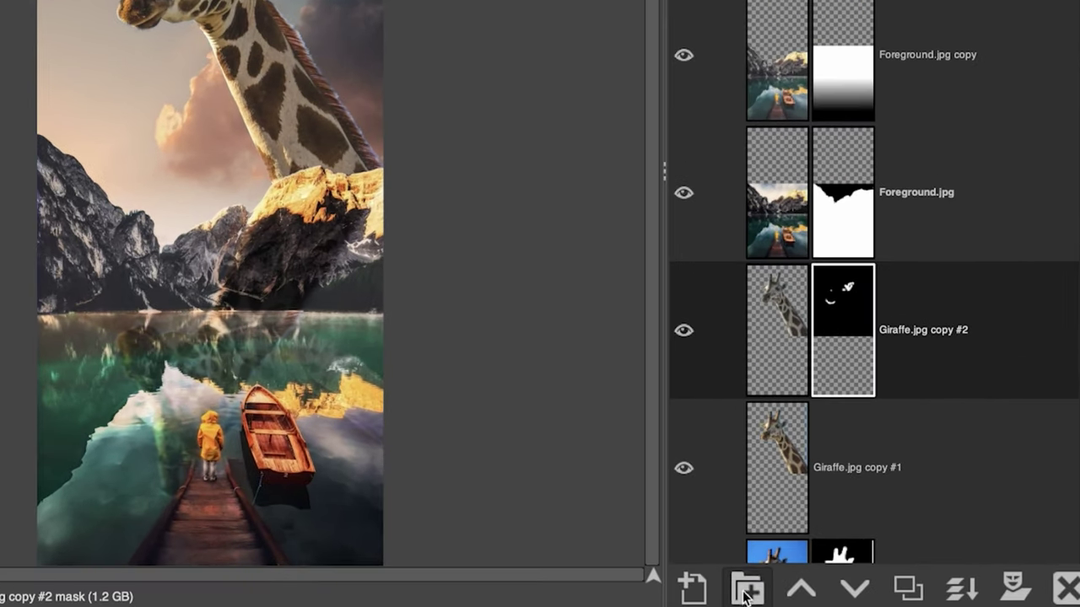
Create a layer group and move Giraffe.jpg copy #2, Giraffe.jpg copy #1 and Giraffe.jpg into it
click(845, 593)
drag(774, 445, 824, 422)
scroll(823, 421, down, 3)
click(790, 323)
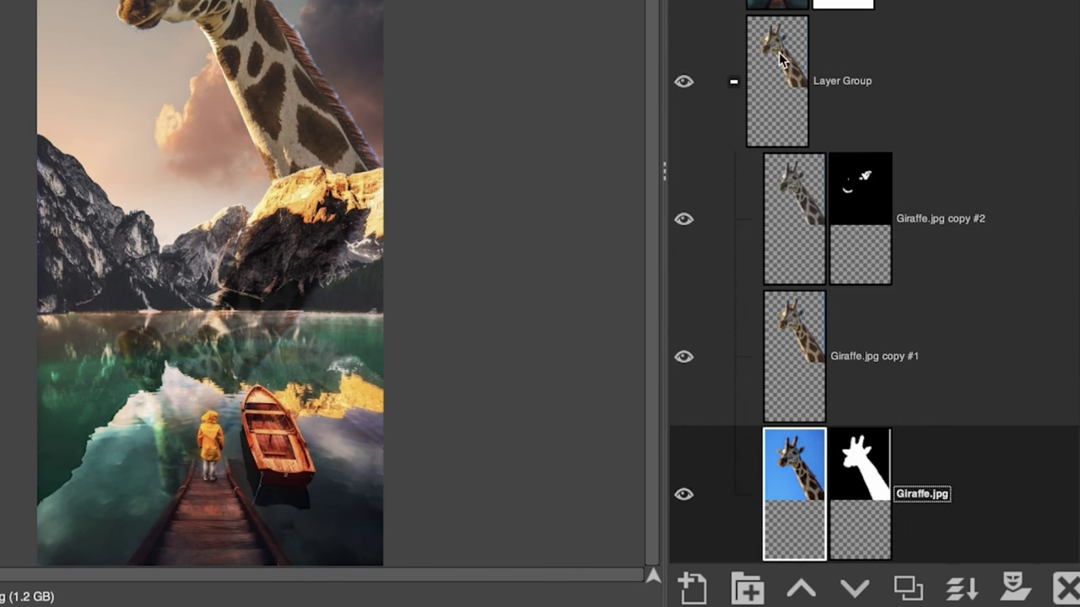
Duplicate the giraffe layer group and merge the duplicate into a single layer, keeping the original group hidden
click(733, 81)
click(793, 233)
click(921, 577)
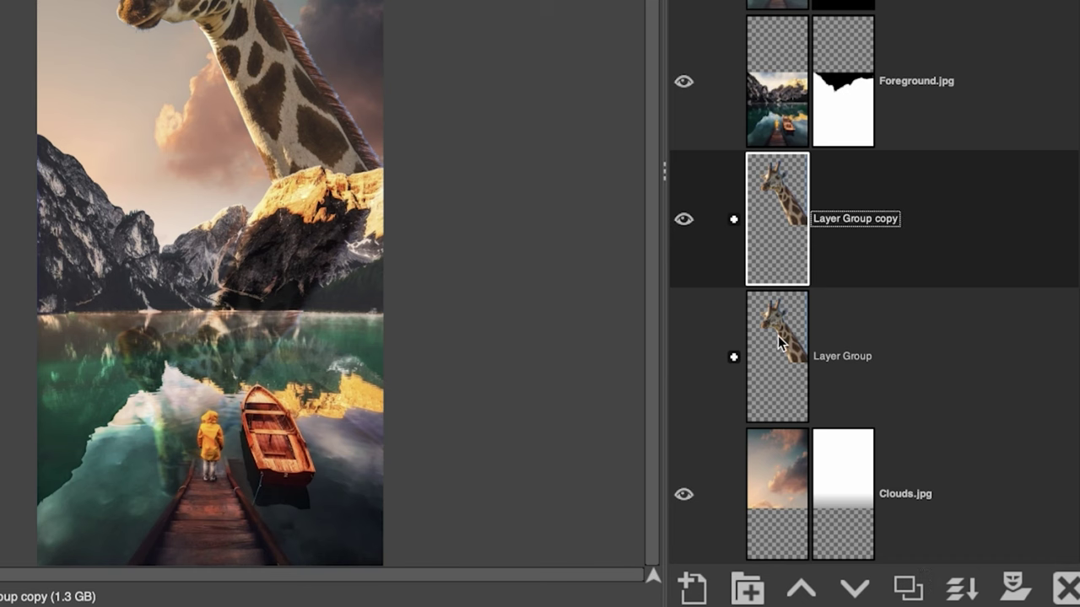
right_click(790, 221)
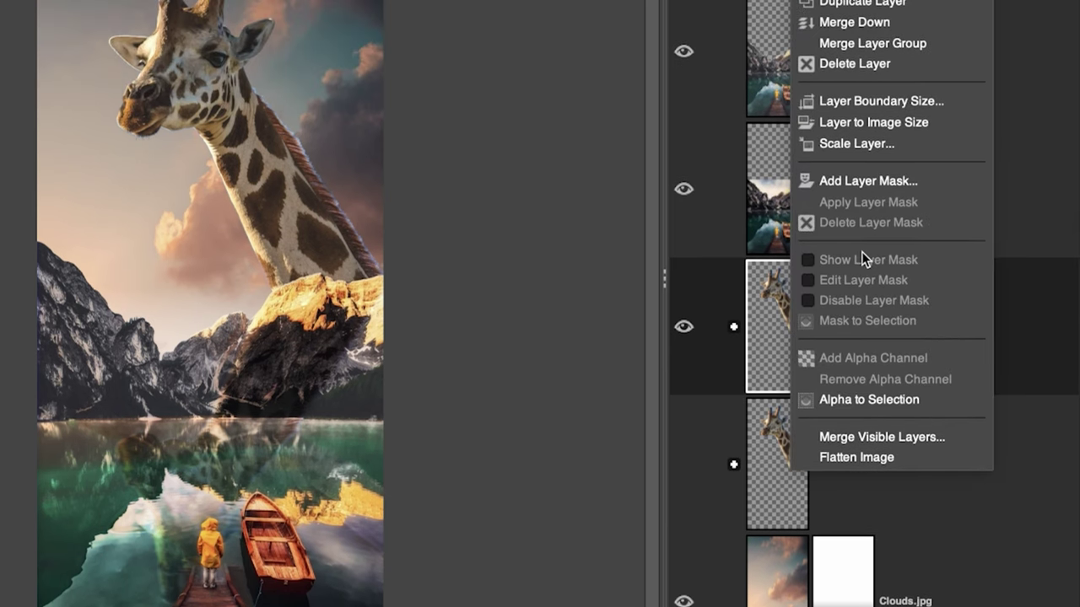
click(874, 43)
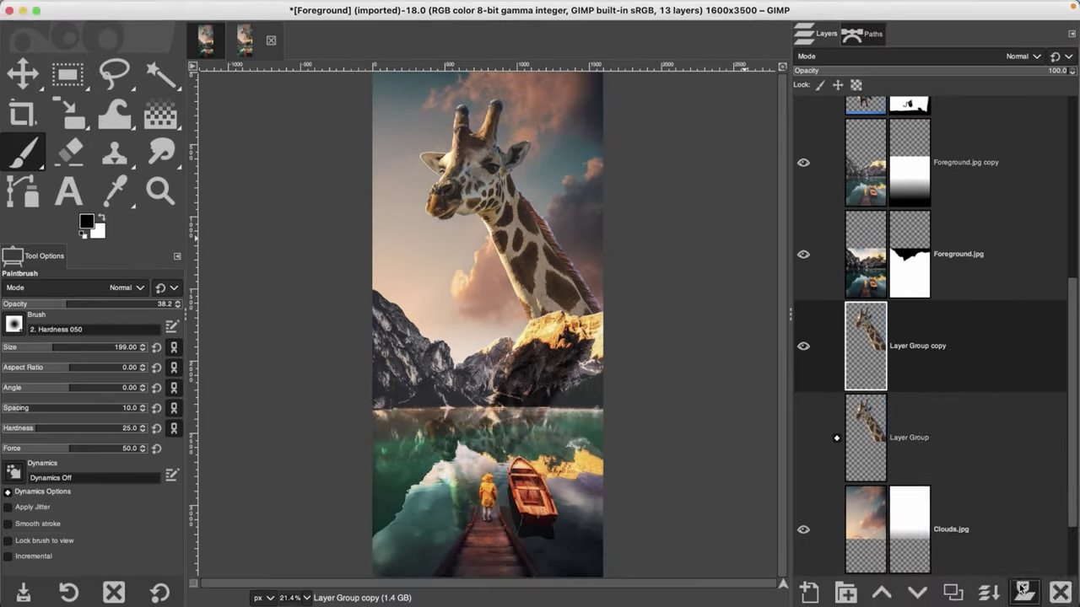
Add a white mask to Layer Group copy and paint black at 36.6 opacity and hardness 25 to blend neck, ear and horn into the clouds
click(1031, 590)
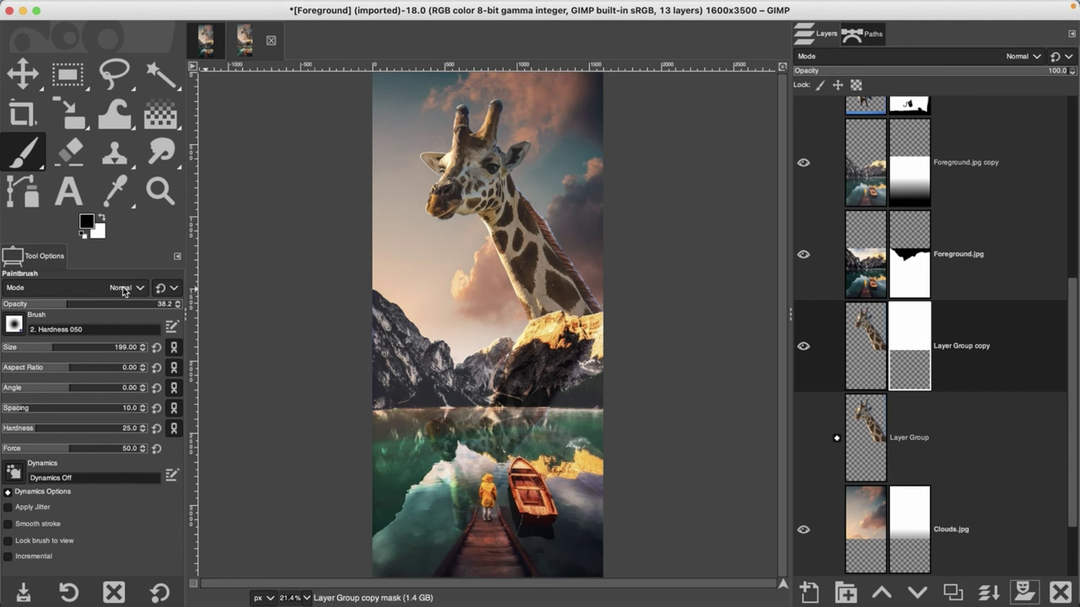
click(66, 302)
drag(71, 427, 48, 427)
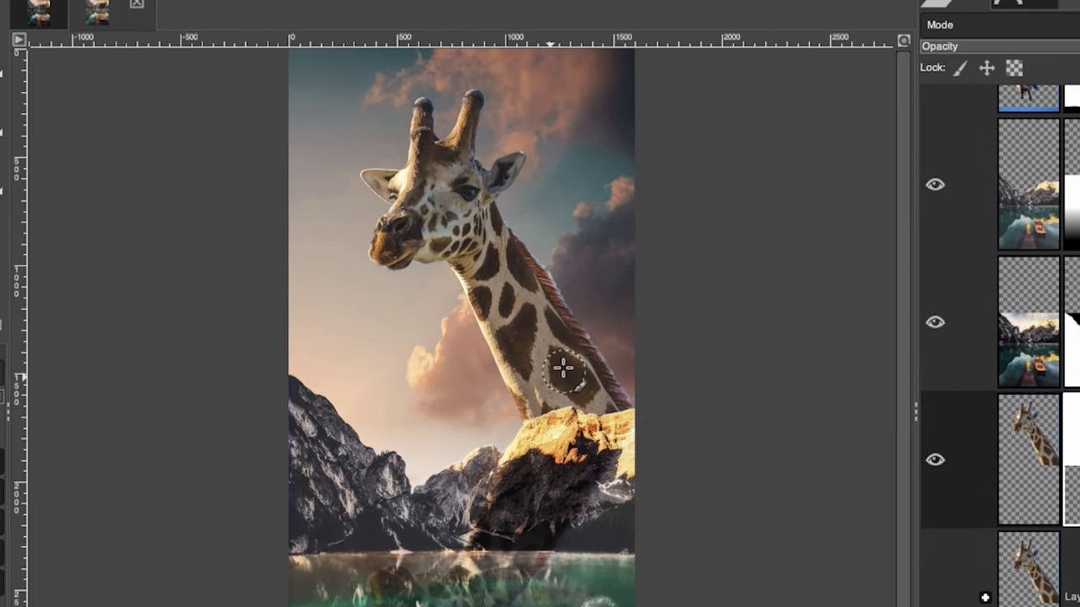
mouse_move(569, 350)
mouse_down()
mouse_move(521, 281)
mouse_move(557, 395)
mouse_move(522, 311)
mouse_move(524, 373)
mouse_move(502, 317)
mouse_move(491, 353)
mouse_move(493, 302)
mouse_move(483, 334)
mouse_move(518, 291)
mouse_move(481, 345)
mouse_move(511, 287)
mouse_move(482, 319)
mouse_move(546, 275)
mouse_move(544, 329)
mouse_move(532, 270)
mouse_move(579, 360)
mouse_move(626, 409)
mouse_move(558, 308)
mouse_move(534, 308)
mouse_move(578, 398)
mouse_move(515, 315)
mouse_move(549, 408)
mouse_move(515, 392)
mouse_move(487, 344)
mouse_move(542, 416)
mouse_move(547, 318)
mouse_move(562, 358)
mouse_move(575, 340)
mouse_move(595, 342)
mouse_move(626, 419)
mouse_move(544, 300)
mouse_move(503, 380)
mouse_move(576, 316)
mouse_move(547, 287)
mouse_move(511, 313)
mouse_move(513, 366)
mouse_up()
mouse_move(474, 100)
mouse_down()
mouse_move(460, 108)
mouse_move(482, 101)
mouse_move(474, 92)
mouse_move(514, 172)
mouse_move(499, 181)
mouse_move(505, 163)
mouse_move(532, 174)
mouse_move(528, 153)
mouse_up()
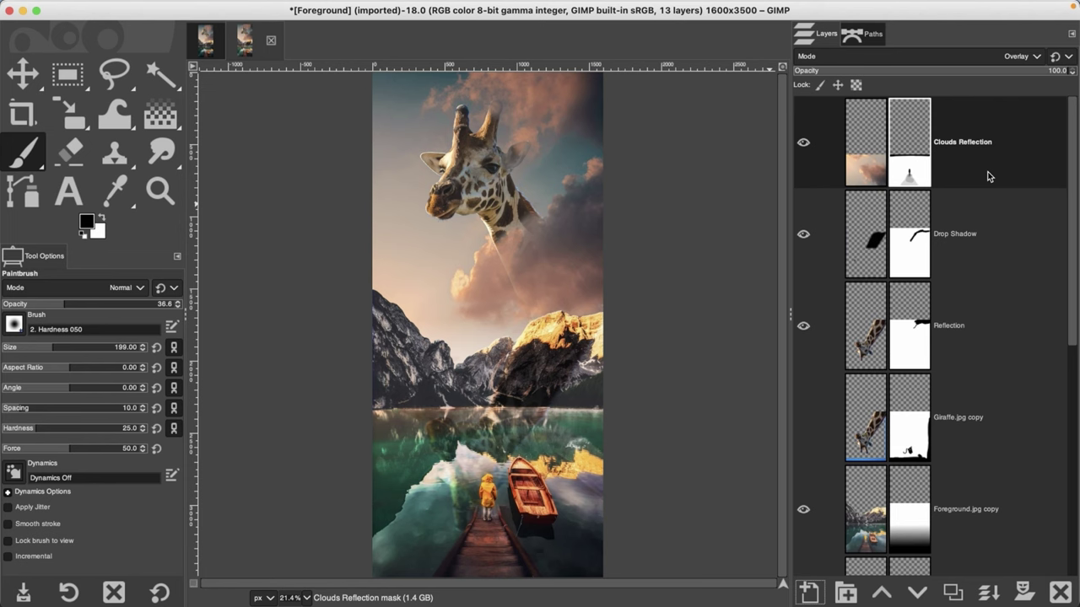
Create a transparent 1600 x 3500 px layer named Color Grading above the Clouds Reflection layer
click(808, 592)
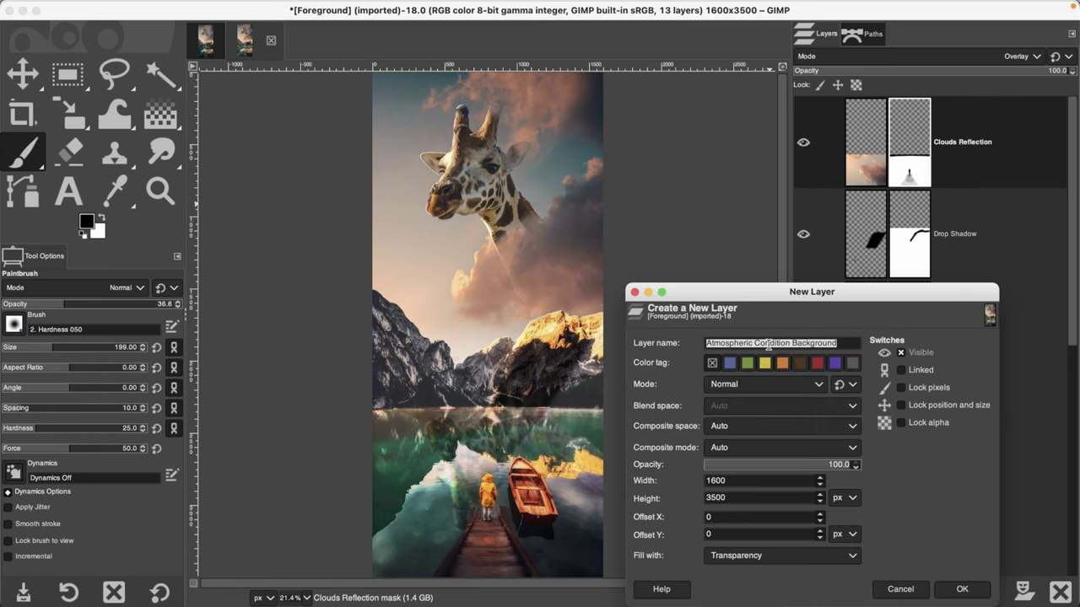
text(Color Grading)
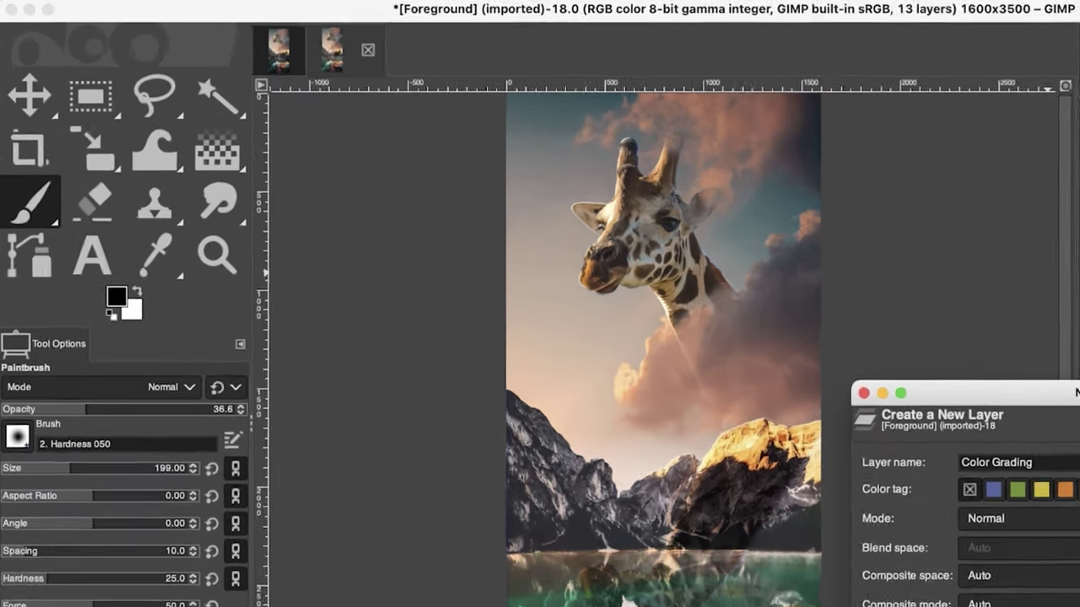
key(Return)
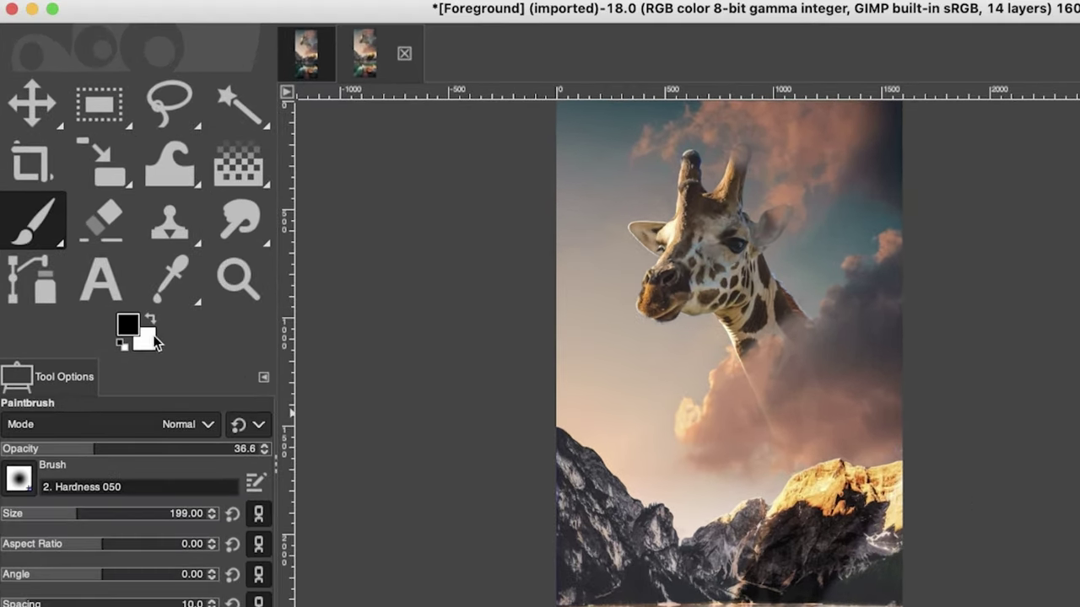
Sample the orange-pink cloud edge as the foreground colour e89b6e and store it in the colour history
click(131, 325)
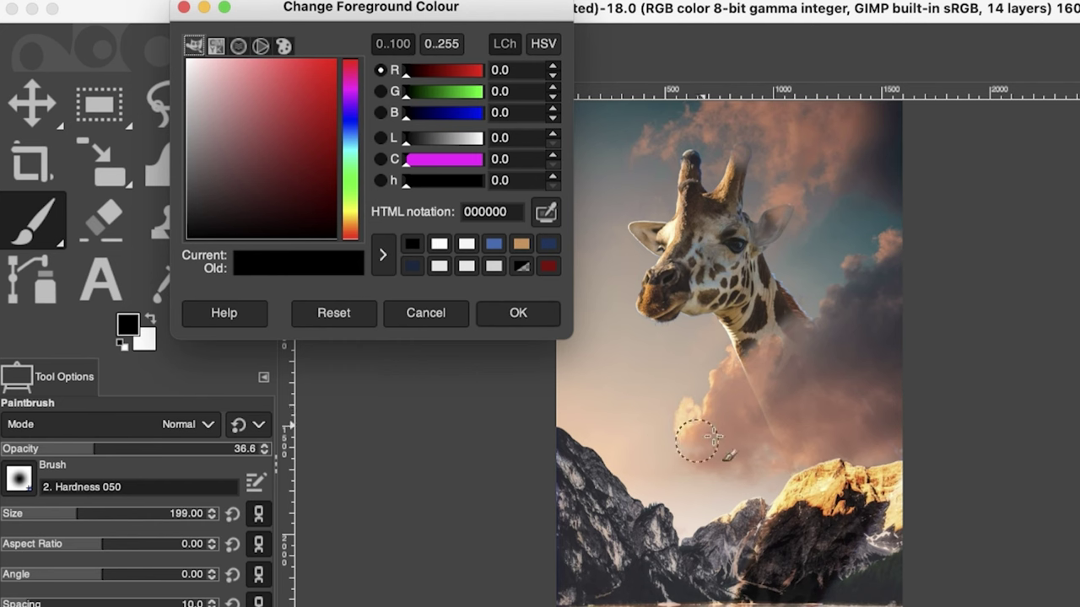
click(546, 212)
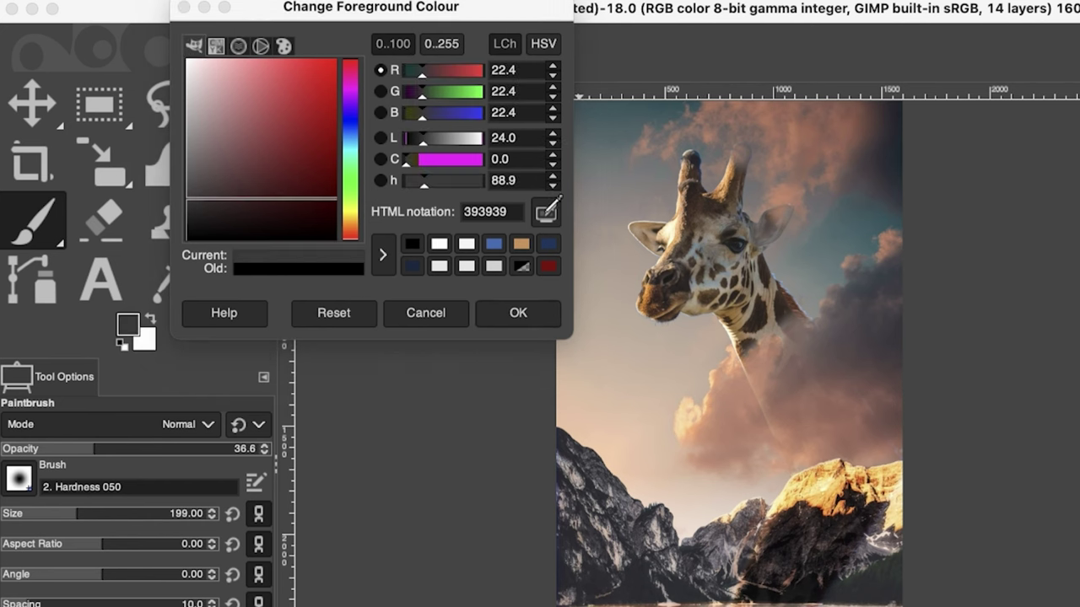
click(705, 432)
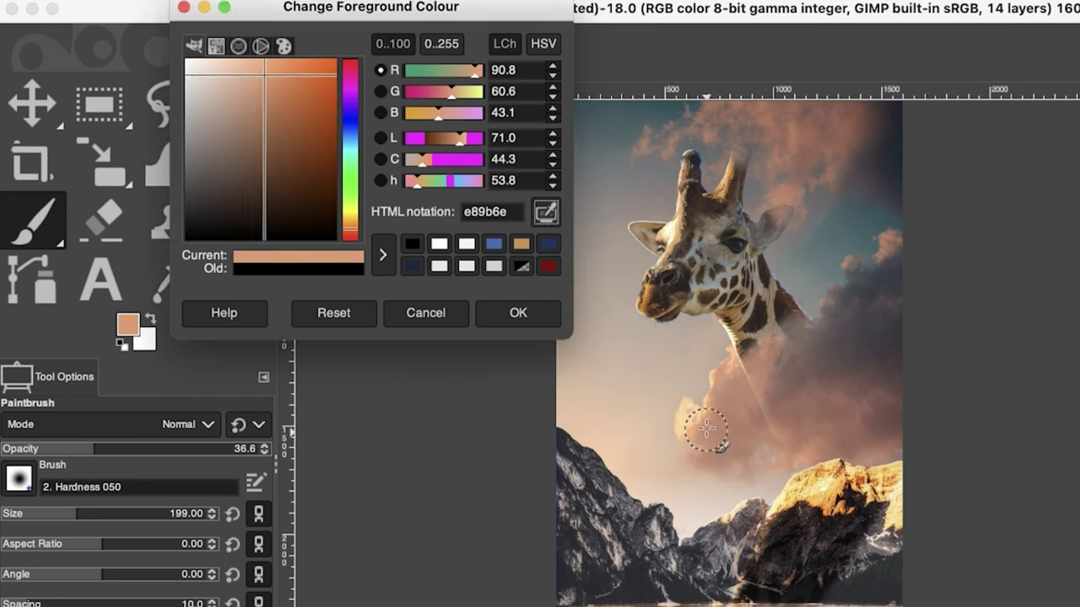
click(384, 255)
drag(513, 213, 445, 213)
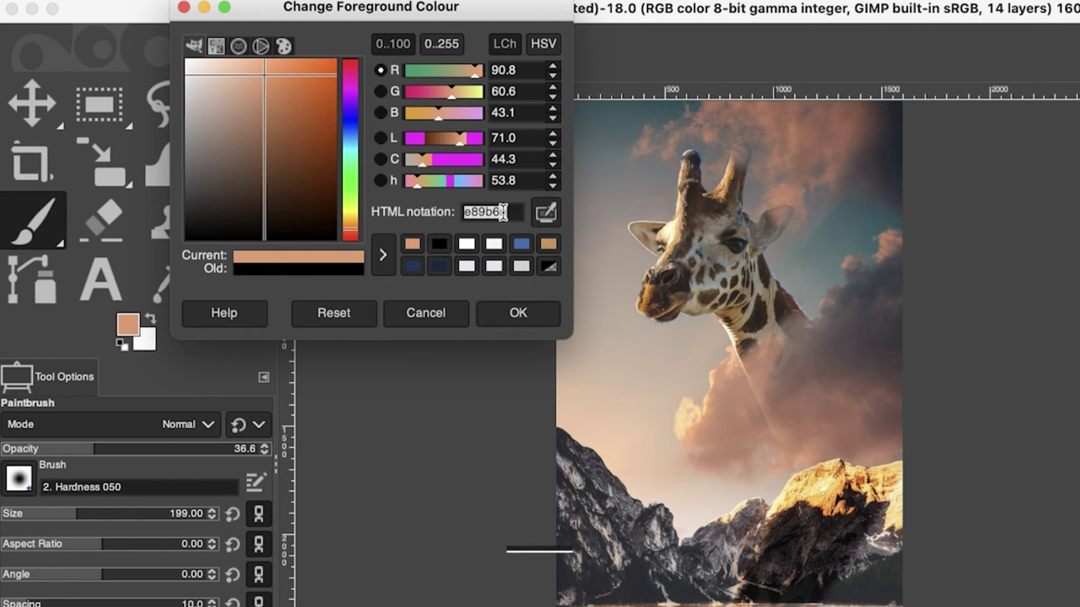
click(517, 312)
Bucket-fill the Color Grading layer with the orange-pink foreground colour and set its blend mode, trying Overlay before choosing Soft light
drag(239, 162, 326, 162)
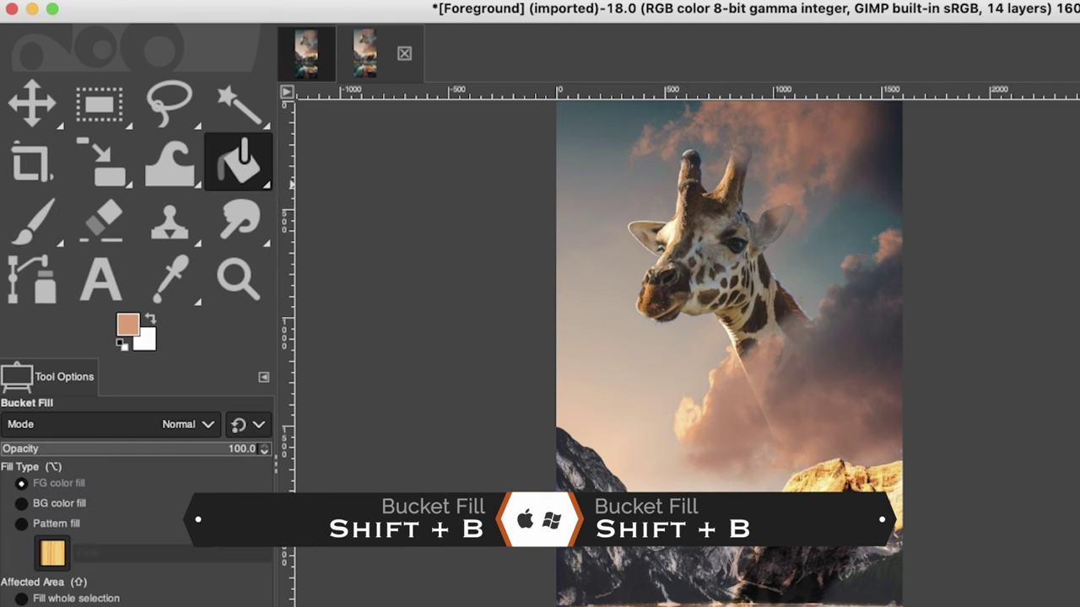
click(835, 339)
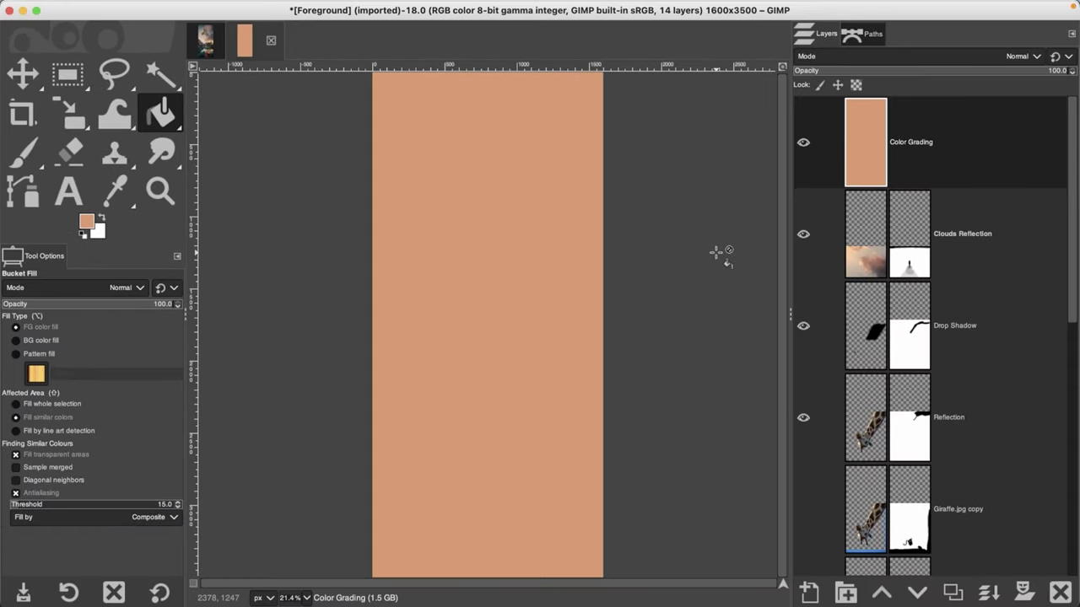
click(984, 62)
click(875, 300)
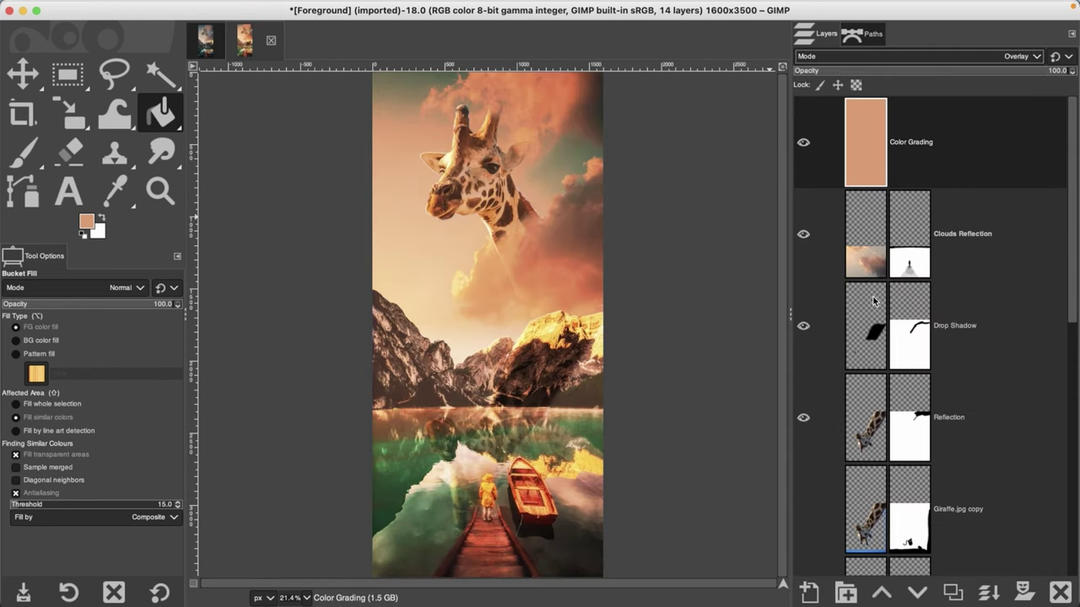
click(967, 58)
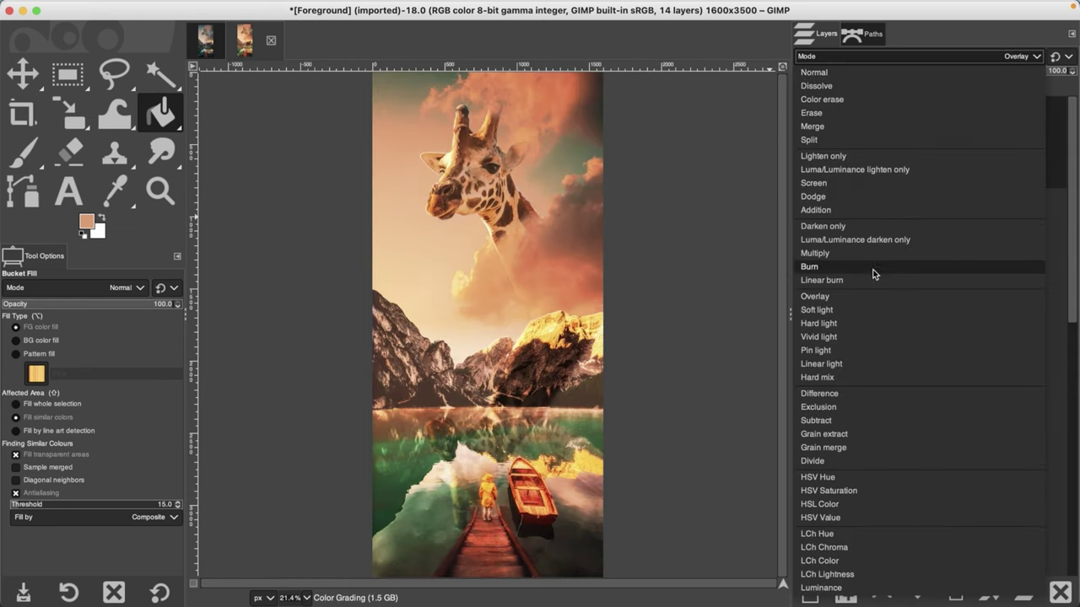
click(869, 310)
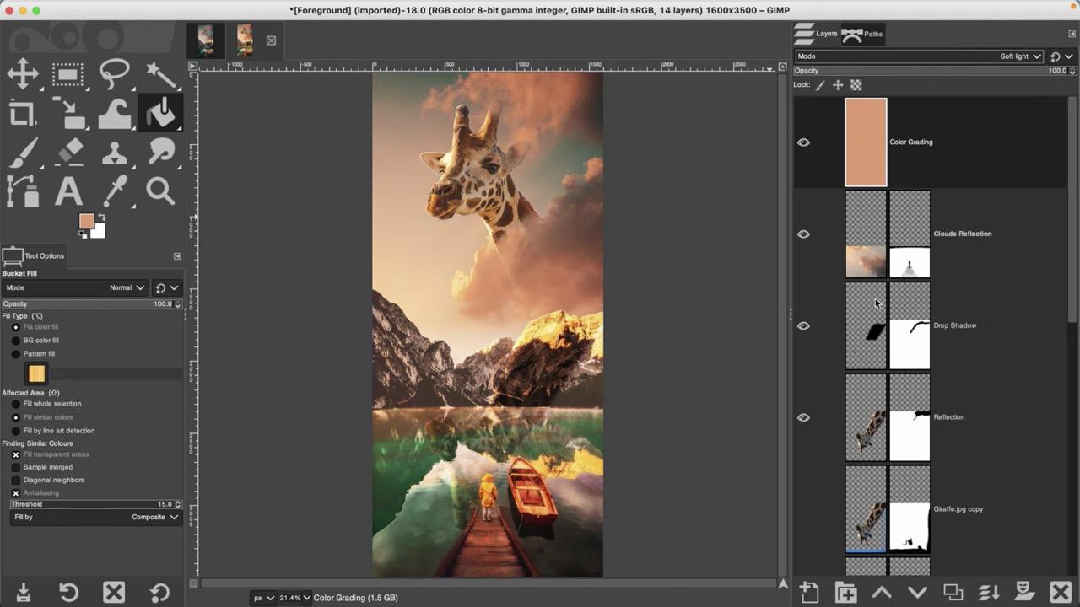
Lower the Color Grading layer's opacity to 33.4 and toggle its visibility to compare the image with and without it
drag(869, 71, 885, 70)
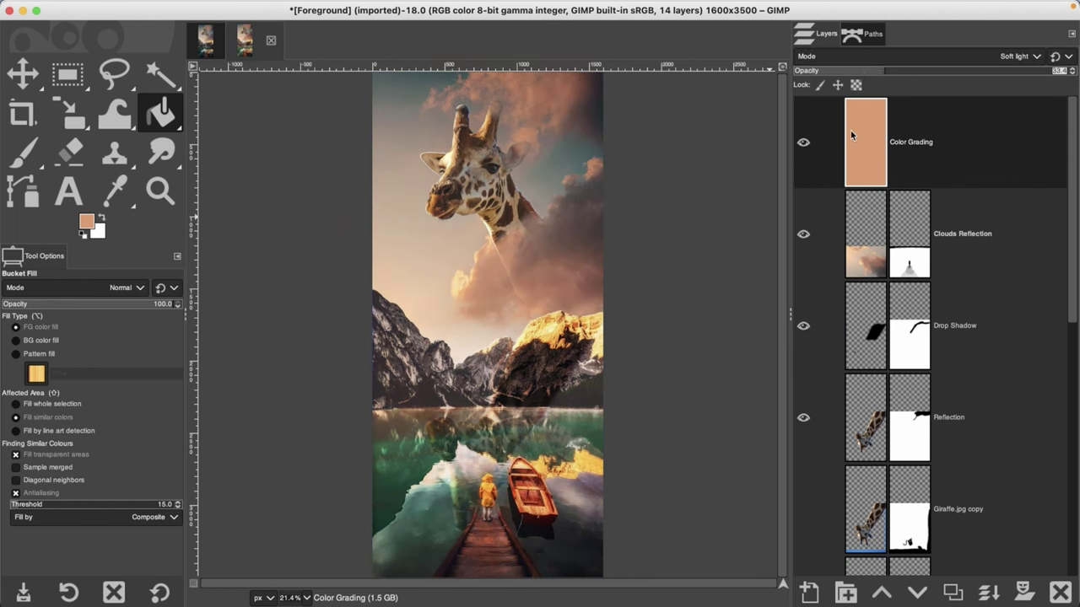
click(805, 141)
click(805, 144)
click(806, 144)
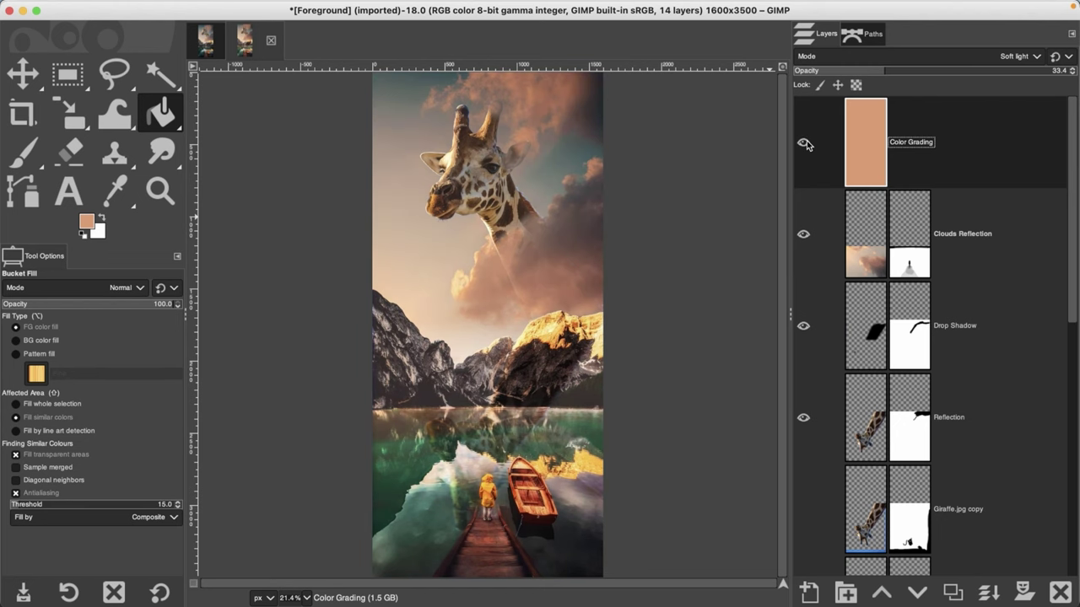